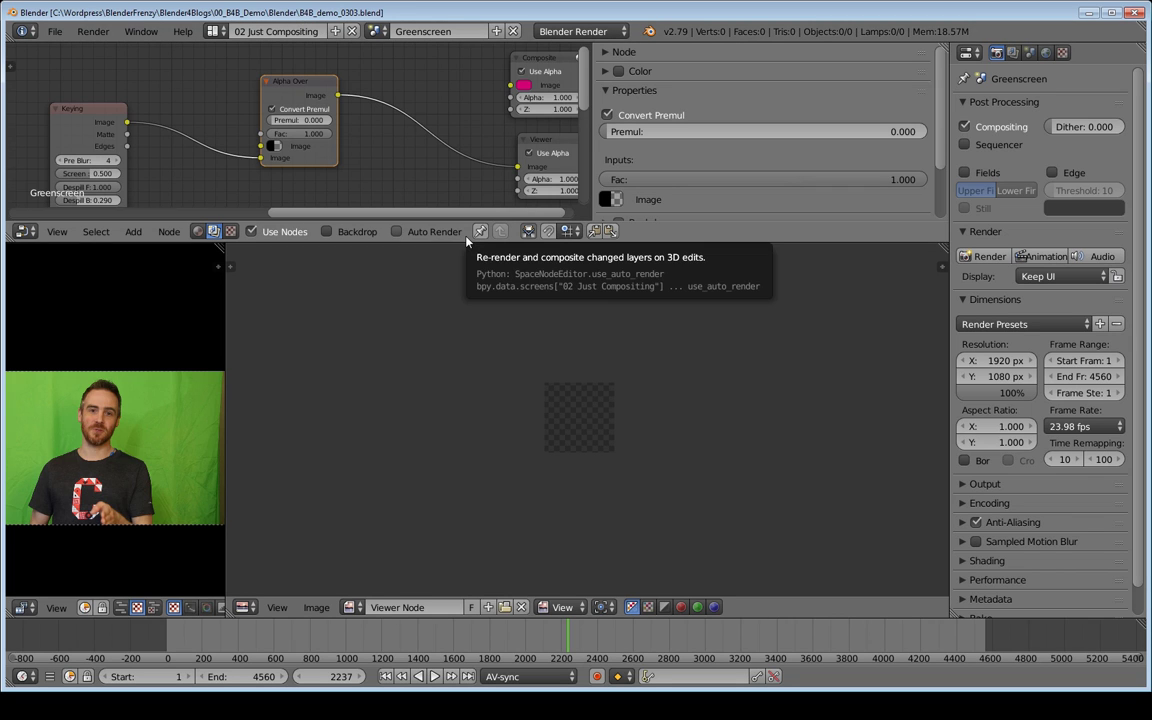
Step: Save the project under the new name B4B_demo_0401.blend
key("ctrl+shift+s")
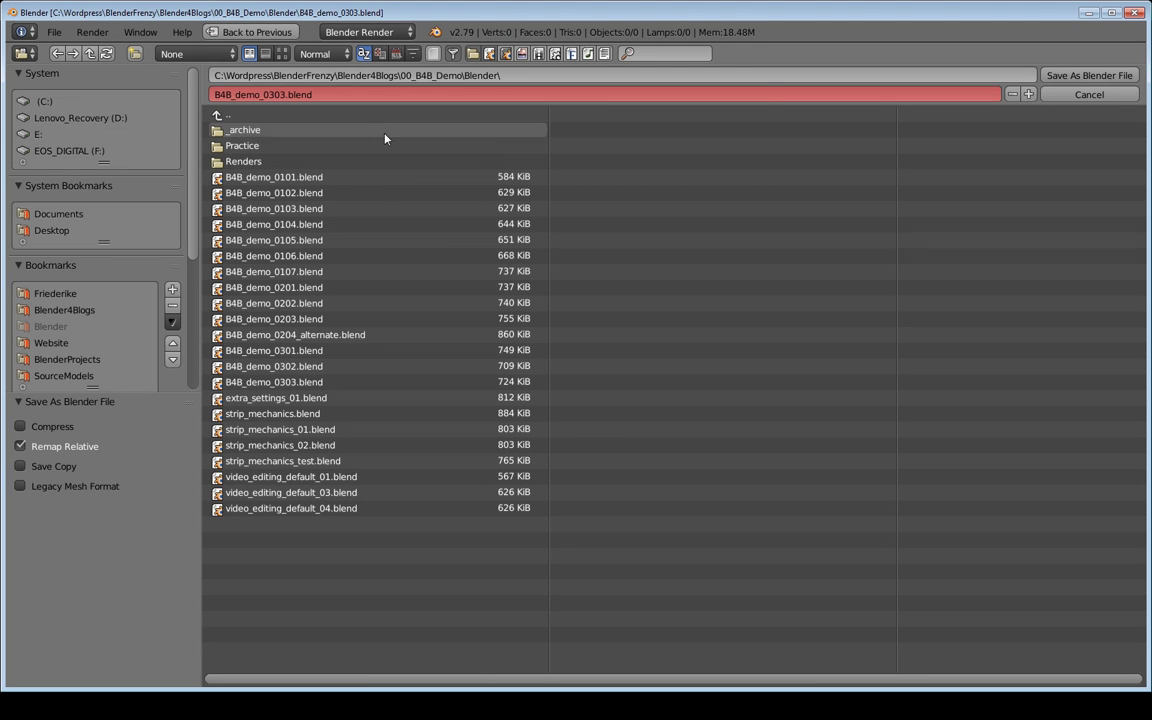
left_click(256, 92)
left_click(287, 93)
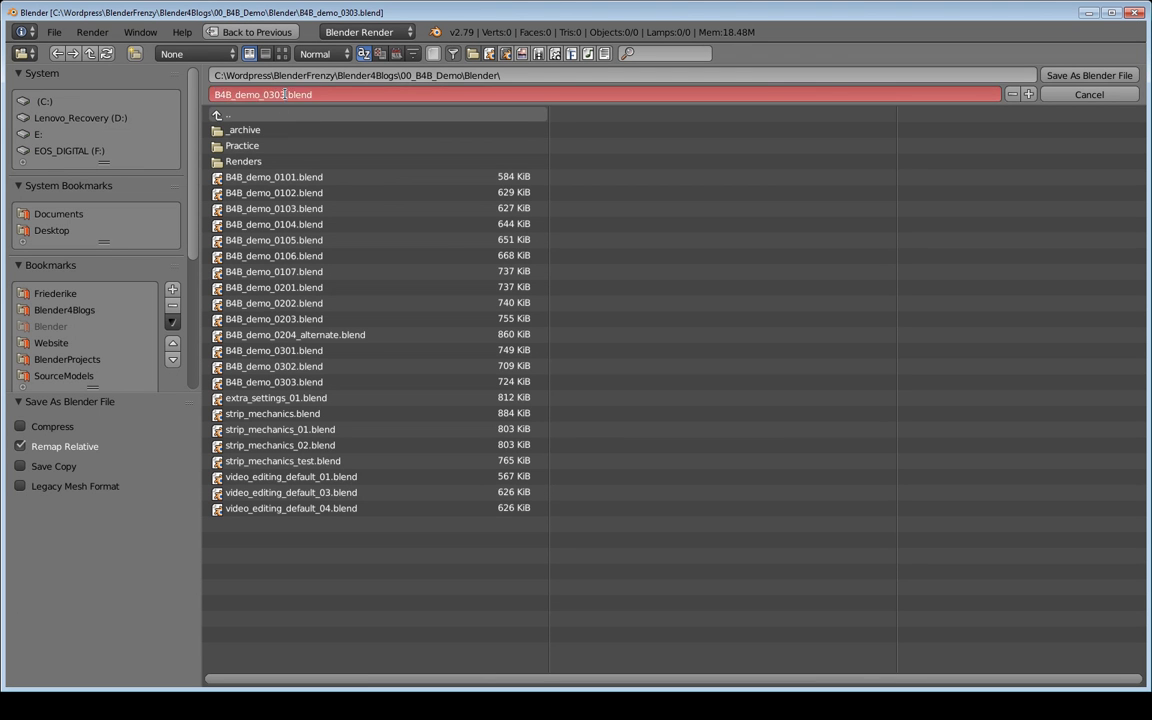
key("BackSpace")
key("BackSpace")
key("BackSpace")
type("401")
key("Return")
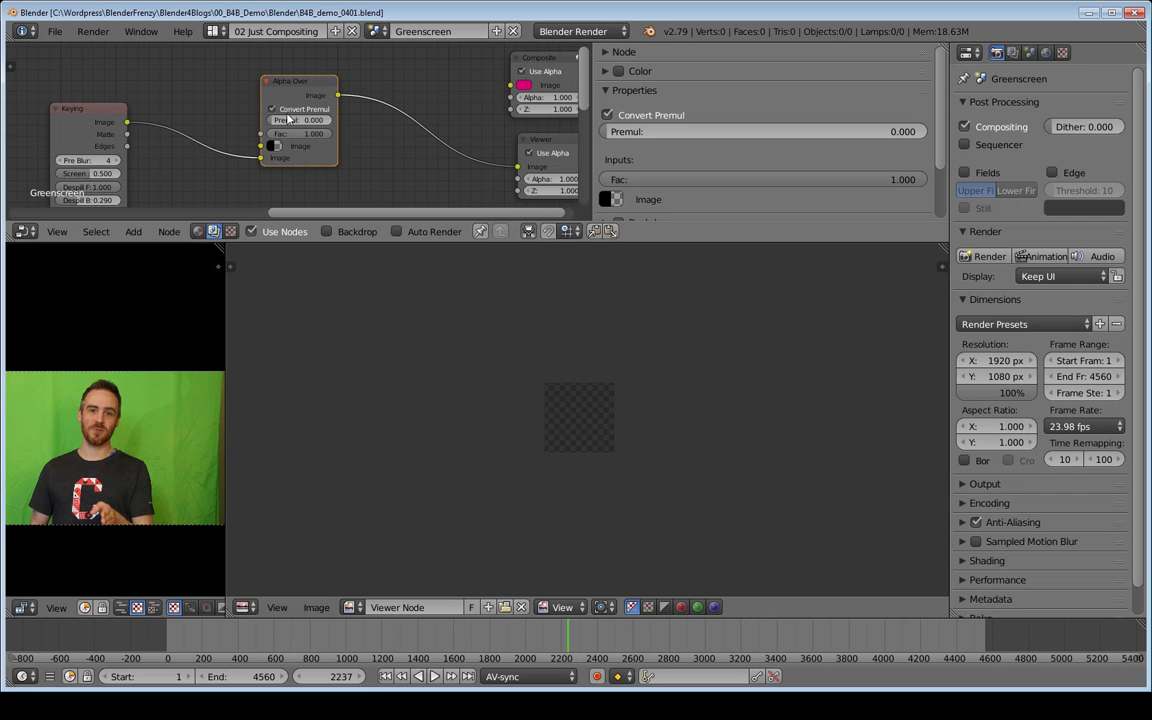
Step: Save the next version as B4B_demo_0402.blend
key("ctrl+shift+s")
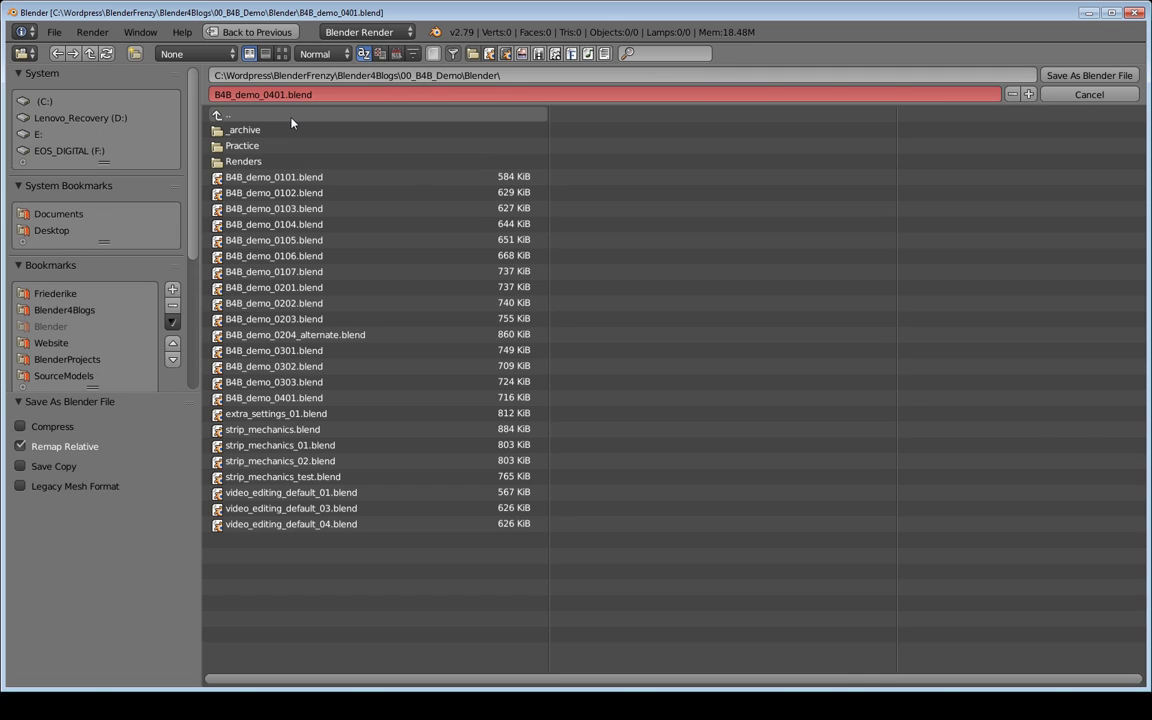
key("Escape")
key("ctrl+shift+s")
key("KP_Add")
key("Return")
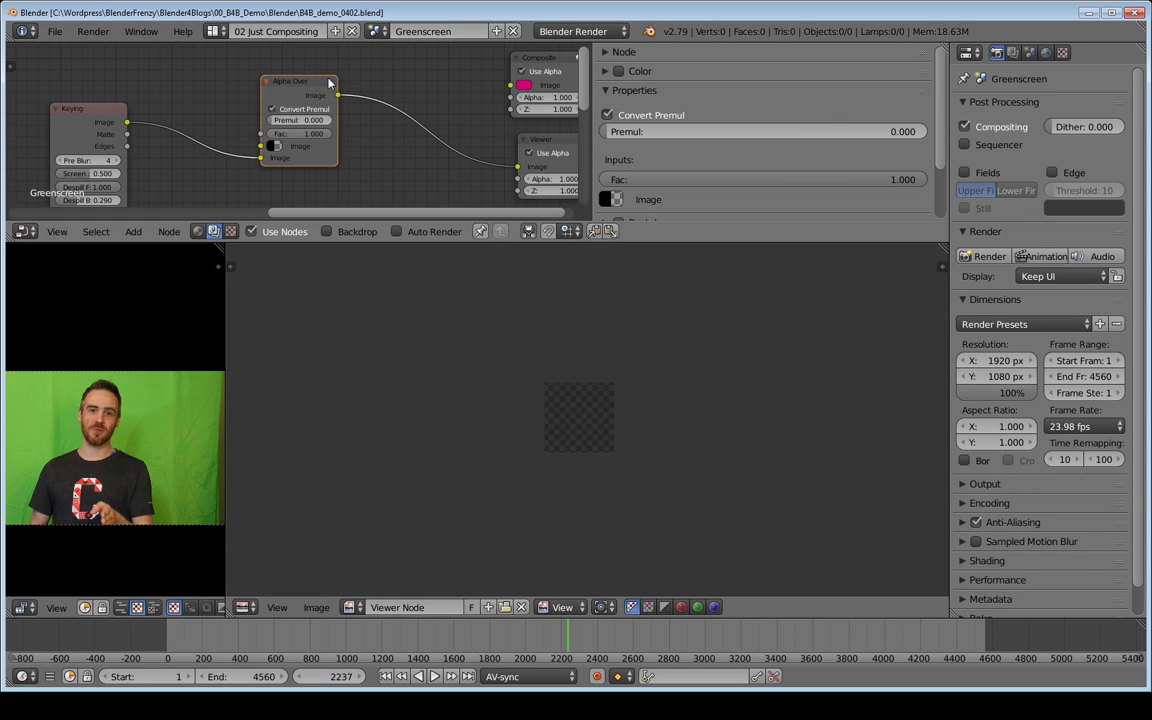
Step: Make a Full Copy of the Cut 2 scene and name the new scene 'Mix 1'
left_click(385, 35)
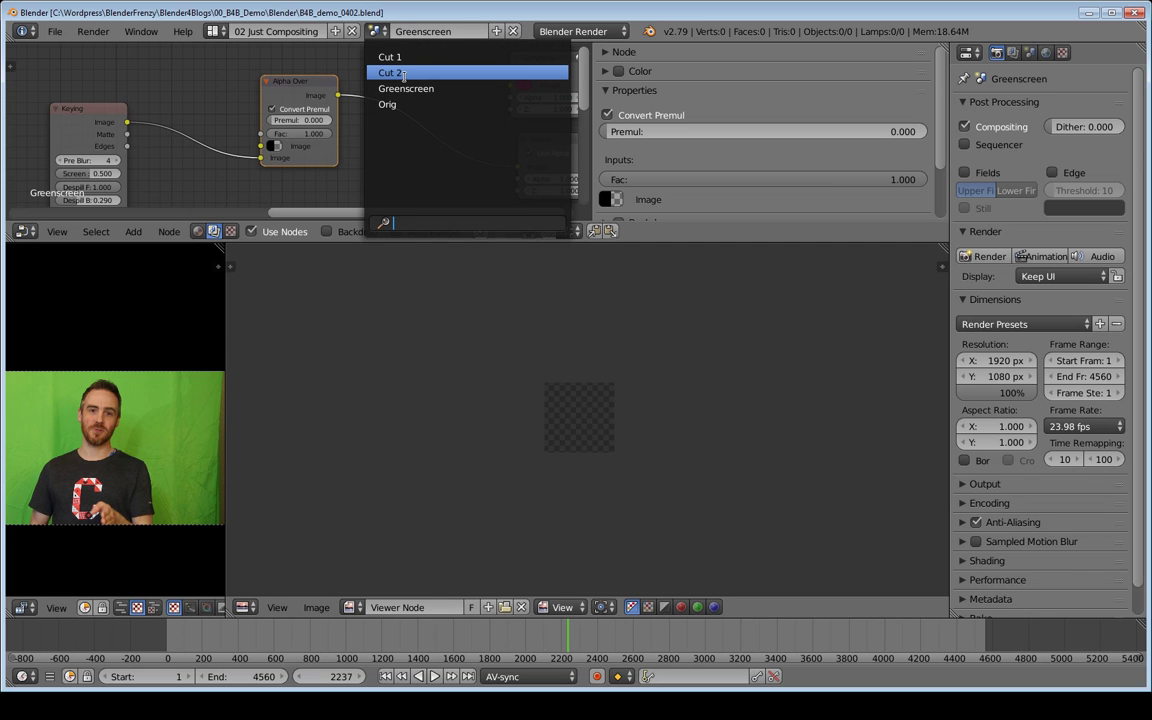
left_click(403, 73)
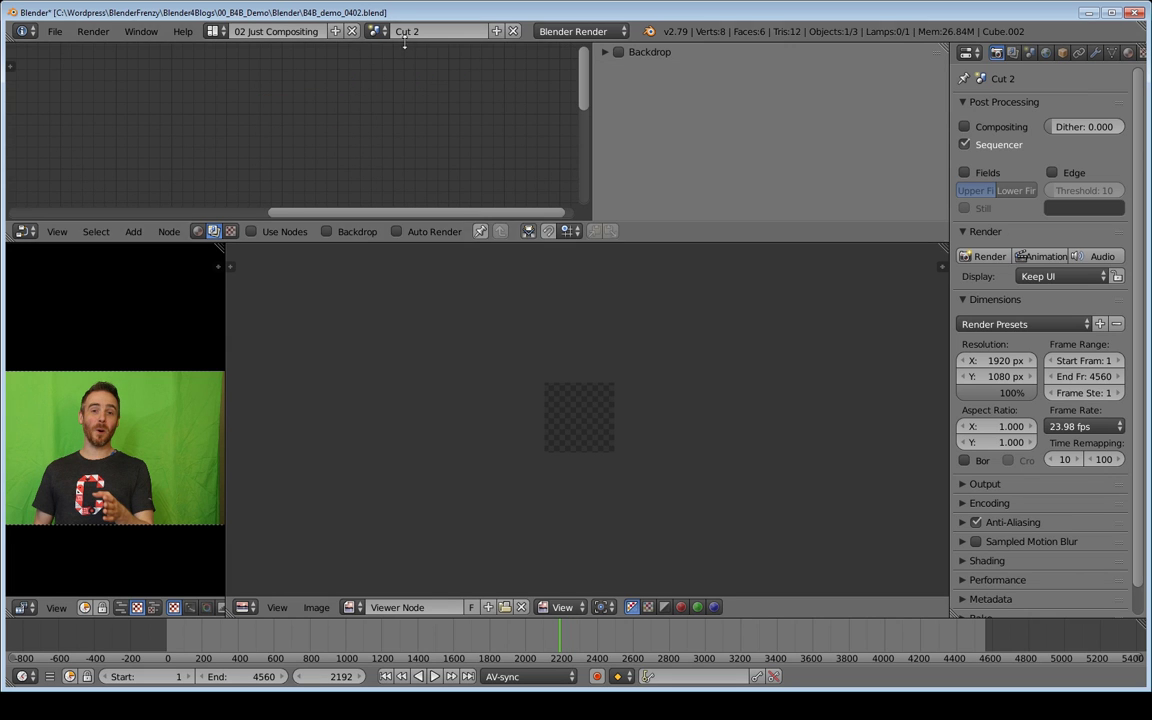
left_click(496, 31)
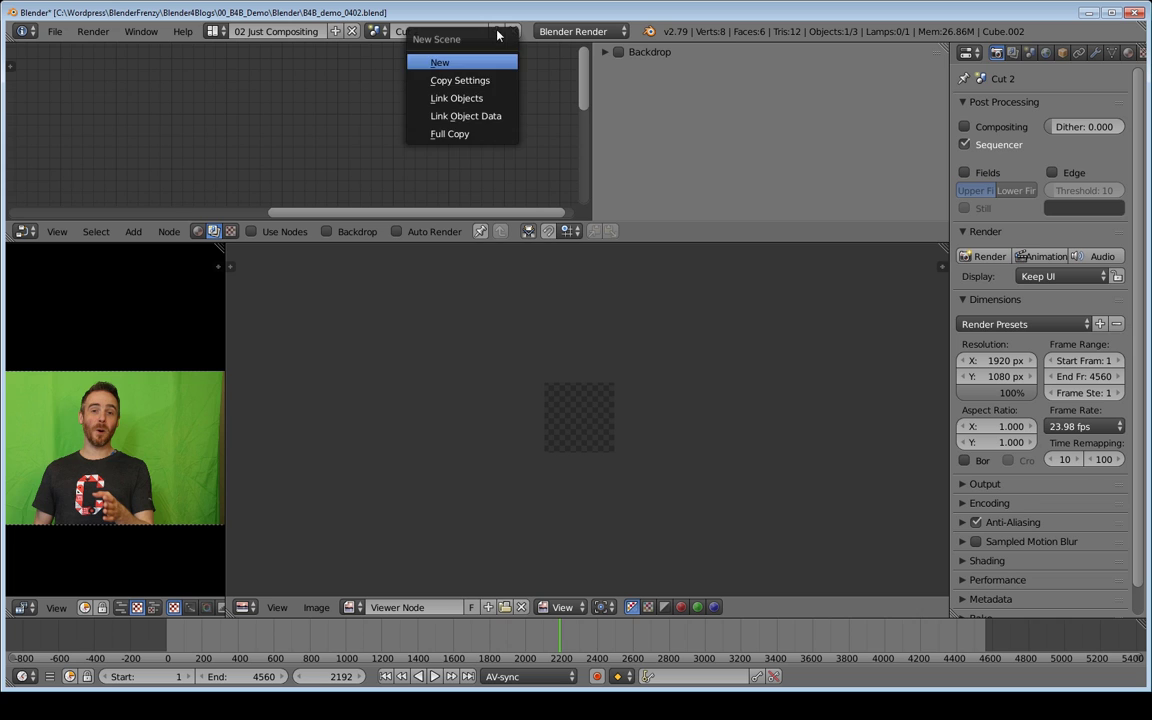
left_click(446, 136)
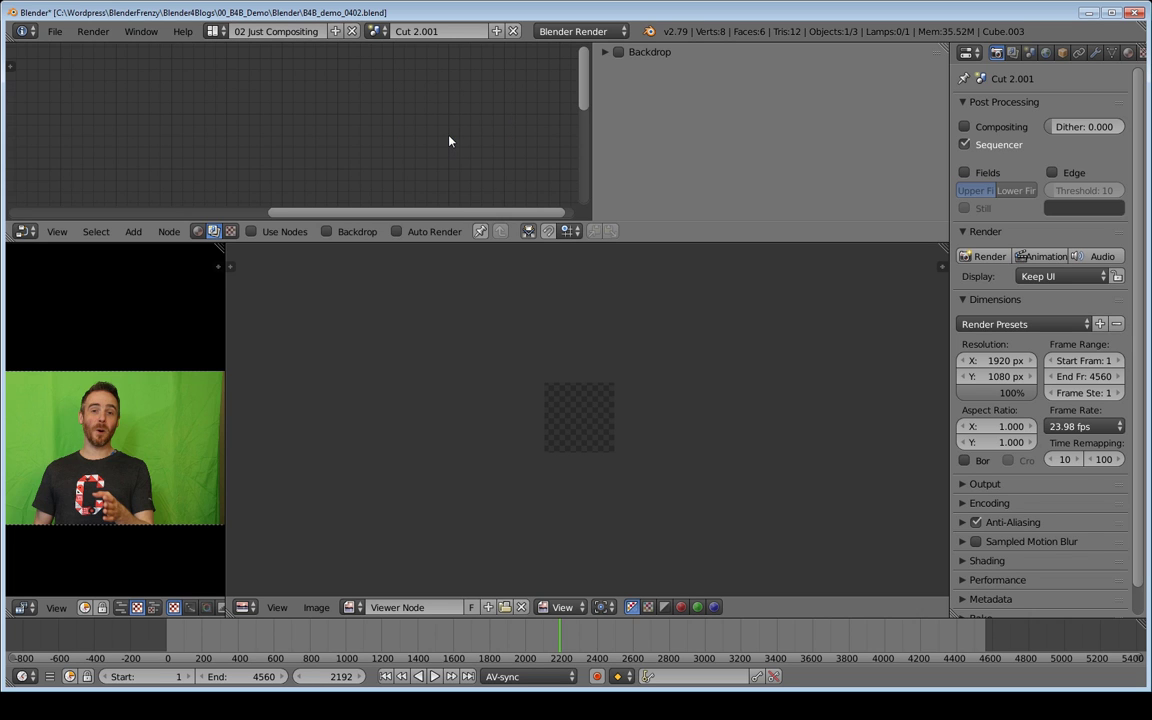
left_click(452, 33)
type("Mix")
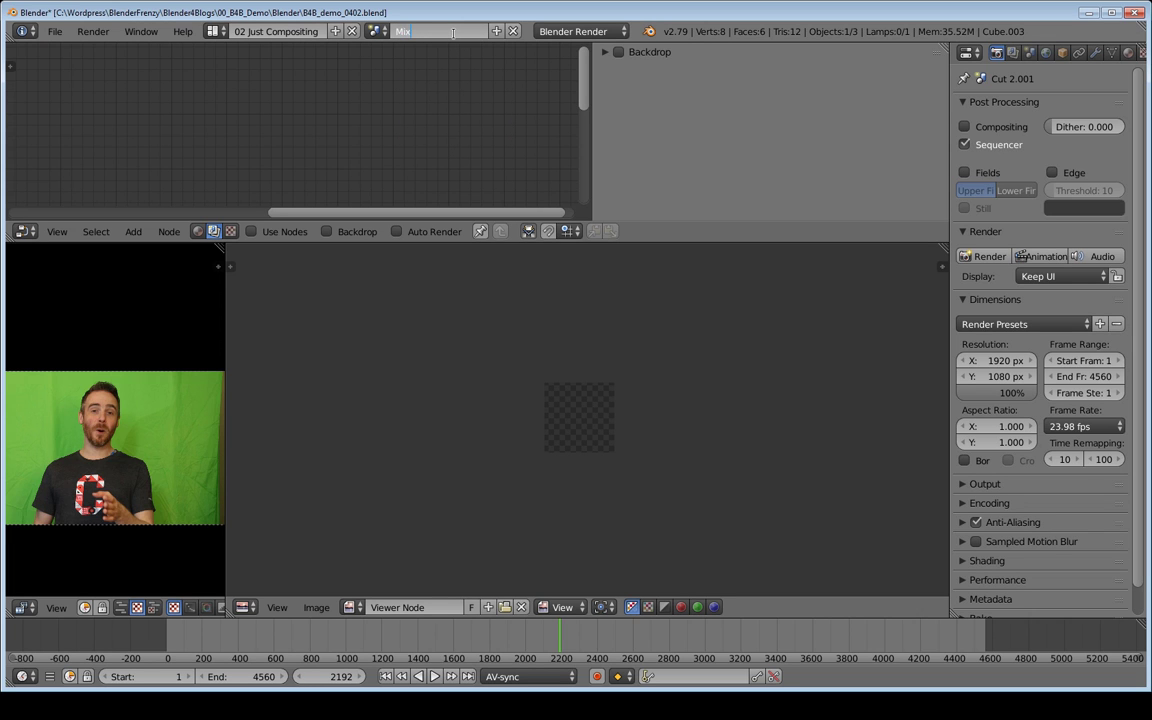
type(" 1")
key("Return")
left_click(213, 31)
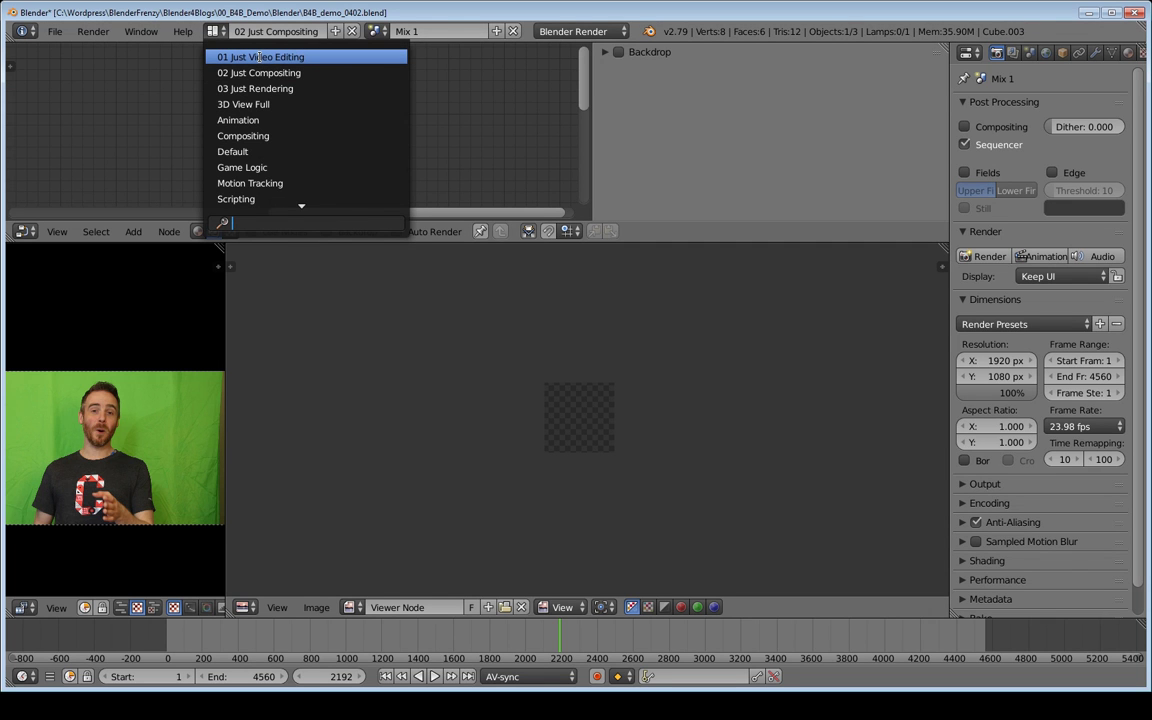
Step: Switch to the 01 Just Video Editing layout, fit all strips and set the playhead to frame 1
left_click(259, 57)
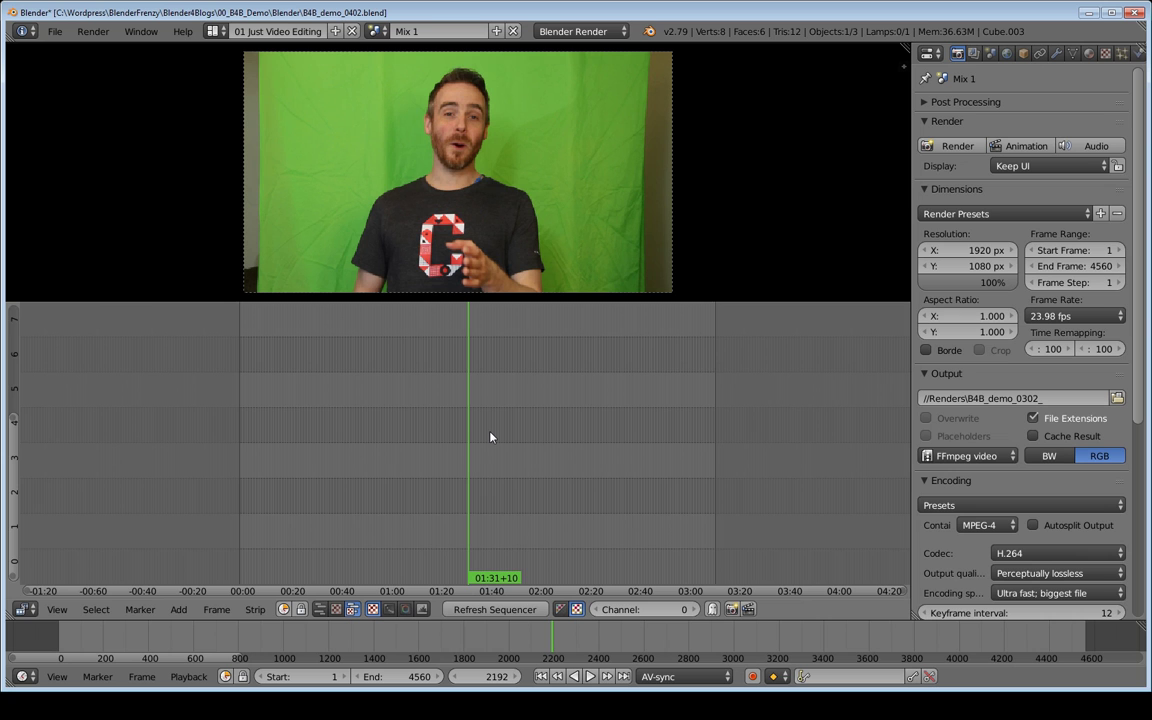
key("Home")
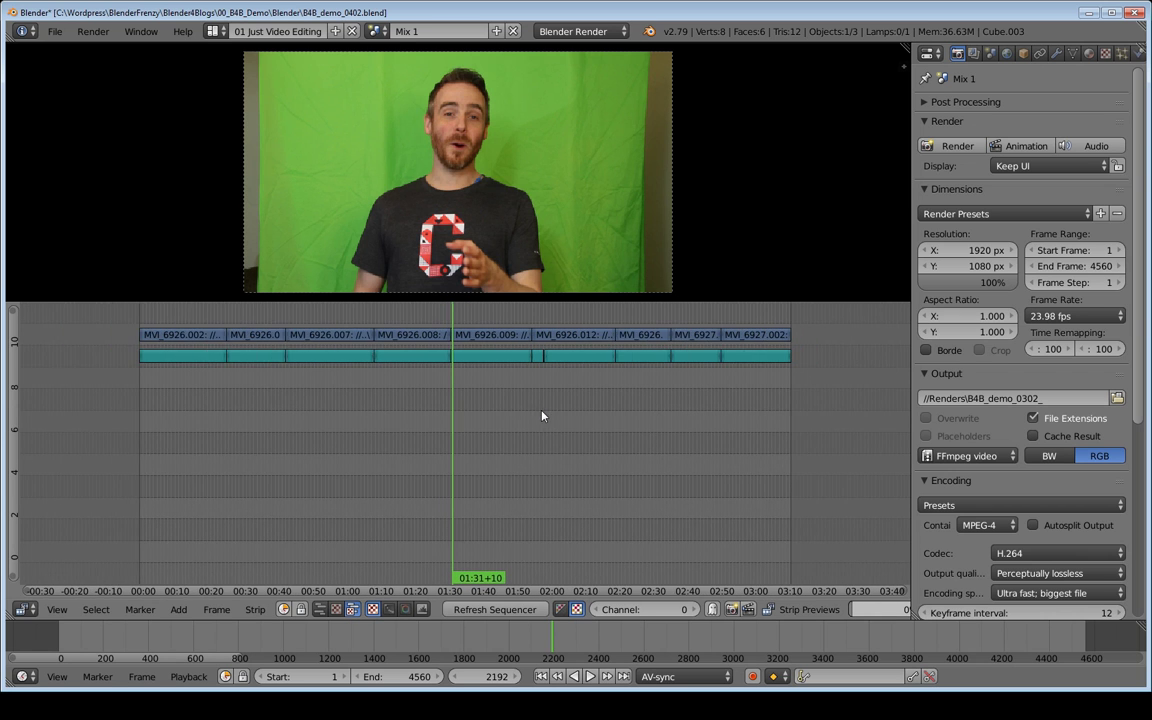
scroll(542, 416, "down", 1)
middle_click_drag(424, 386, 465, 404)
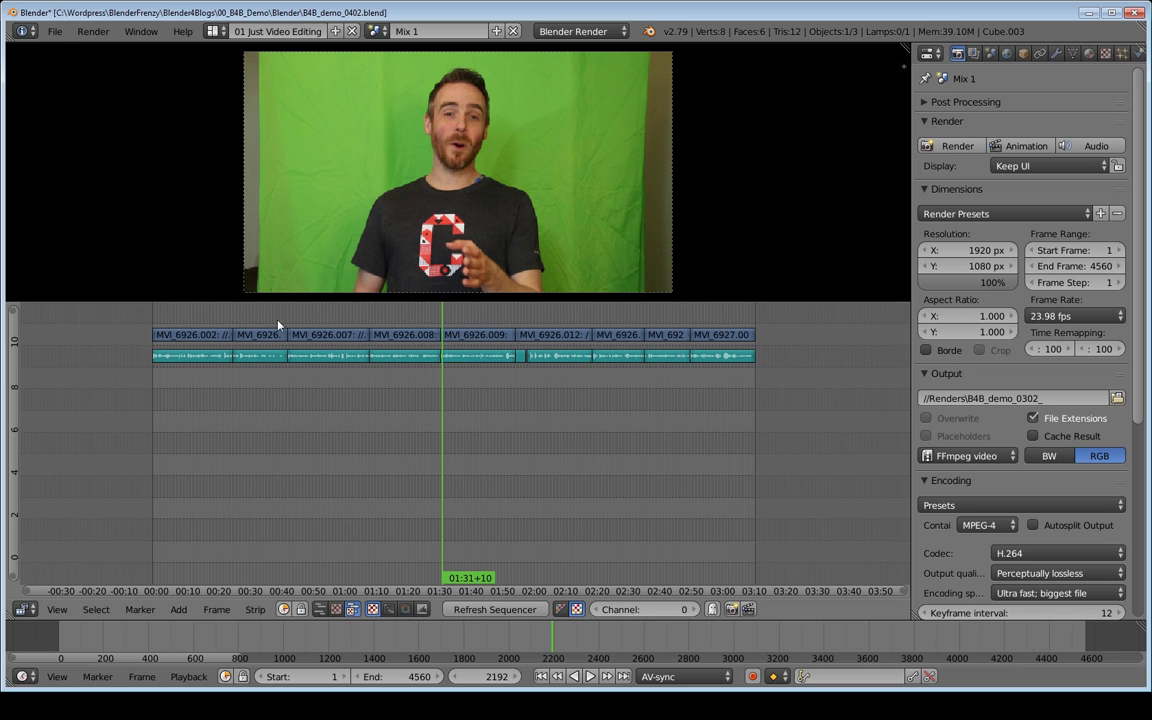
middle_click_drag(257, 367, 259, 383)
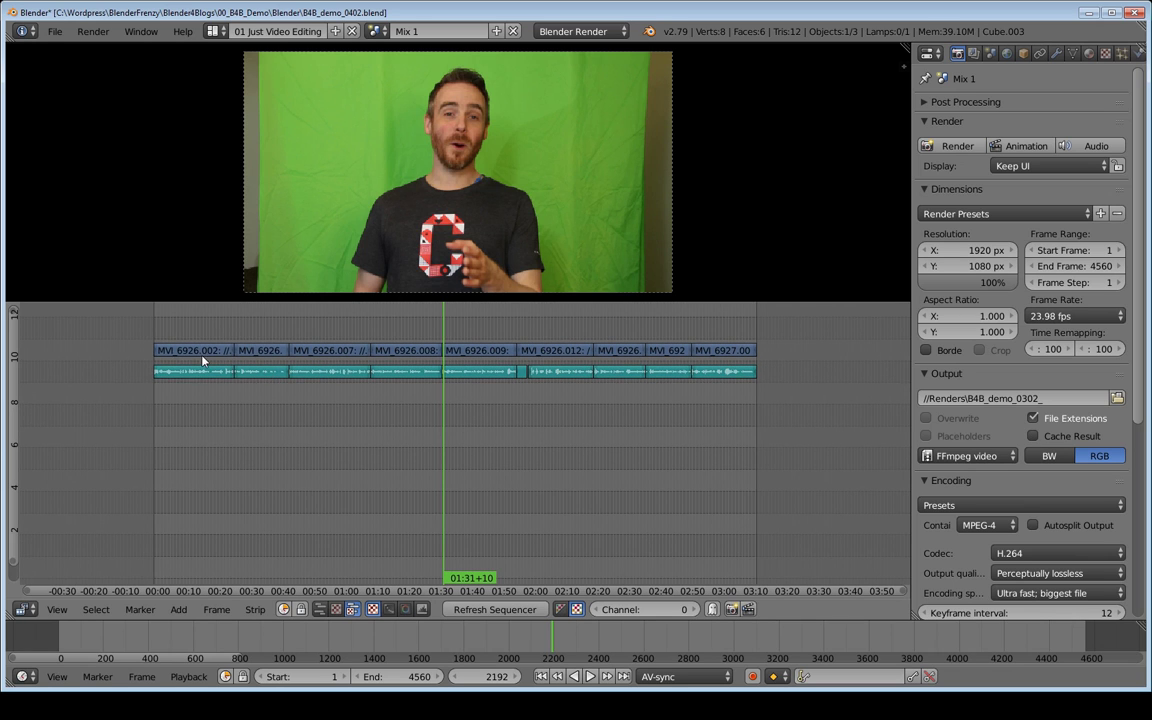
right_click(258, 370)
left_click(213, 339)
key("shift+Left")
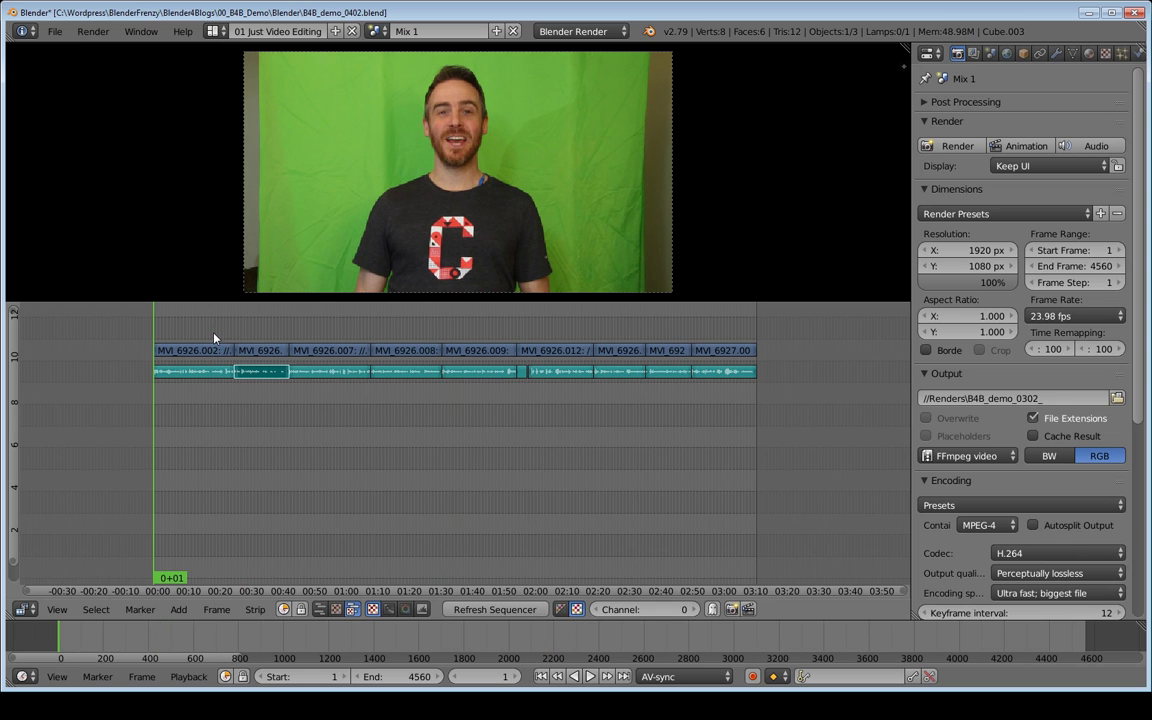
middle_click_drag(352, 350, 345, 384)
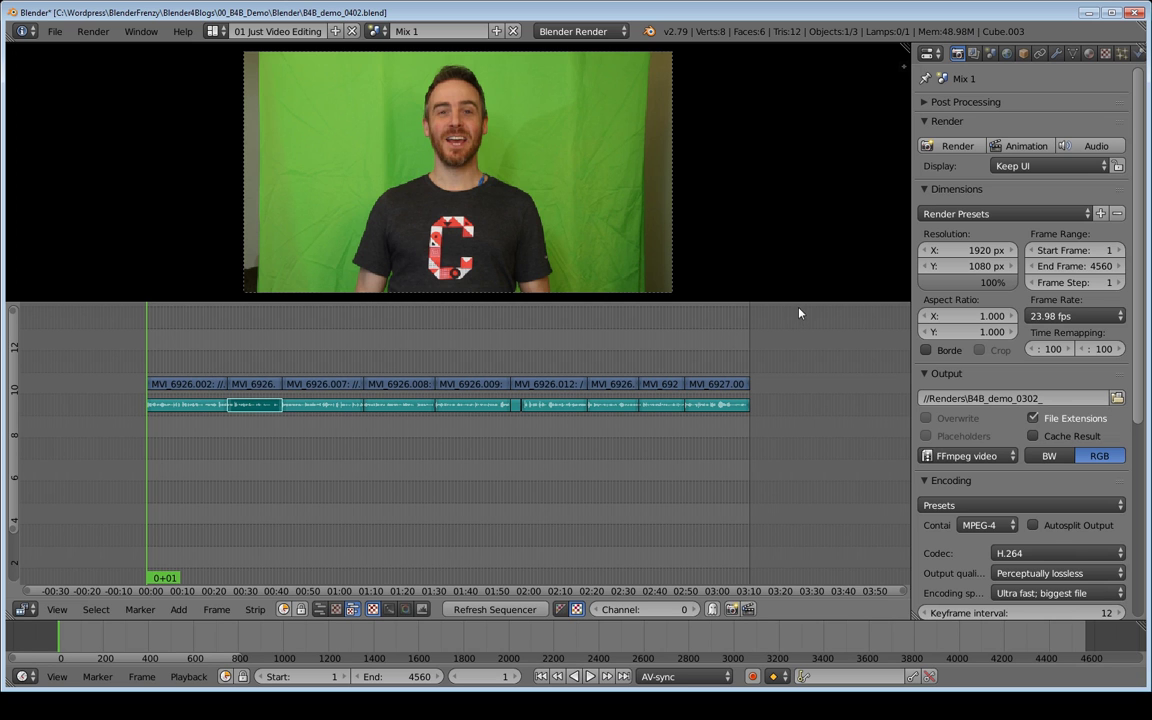
Step: Show the strip sidebar, widen the sequencer area and select the MVI_6926.002 video strip
key("n")
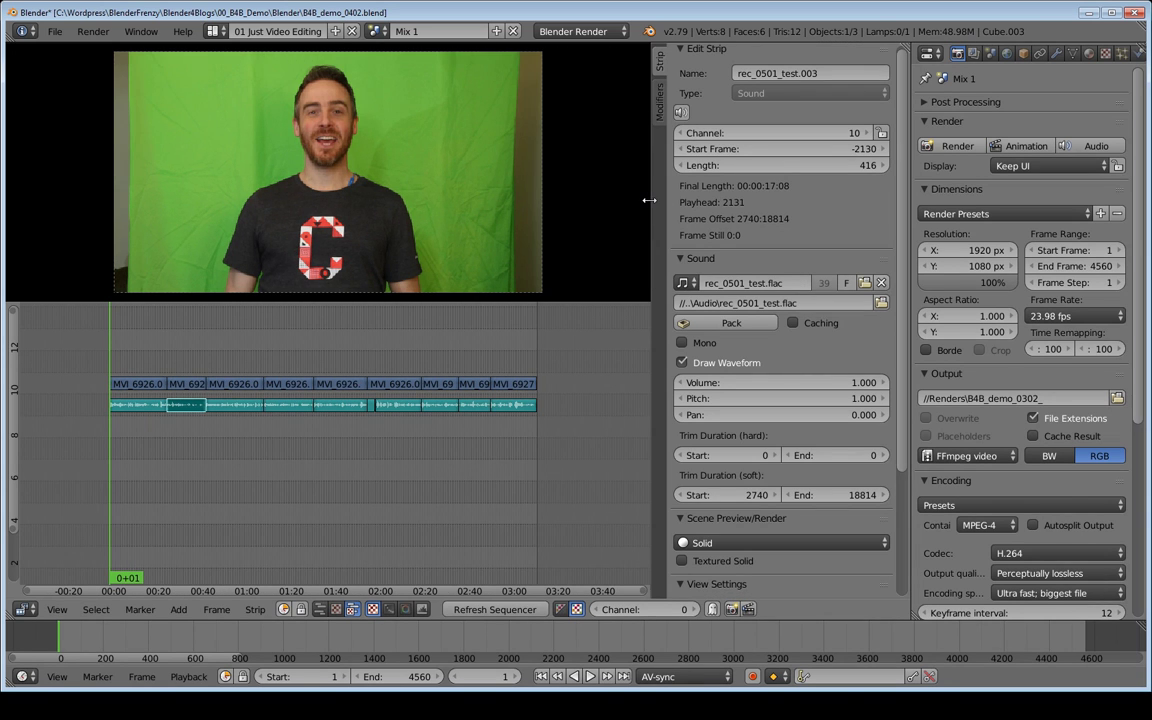
left_click_drag(649, 200, 675, 200)
left_click(914, 189)
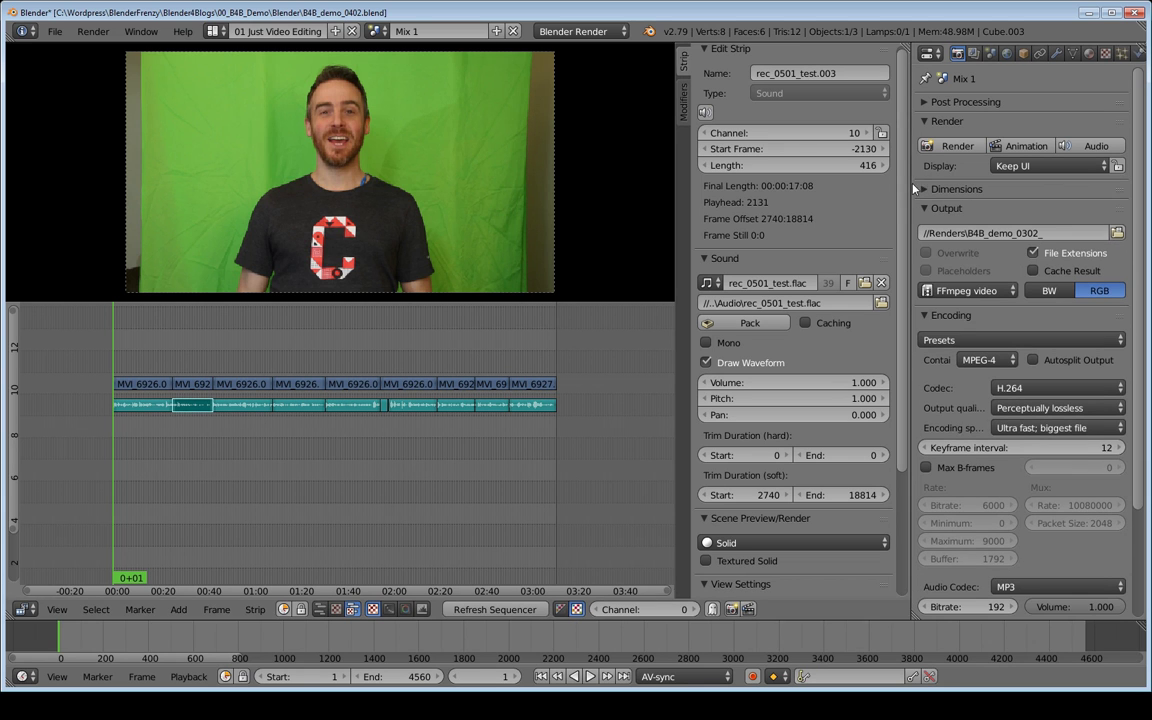
left_click(913, 189)
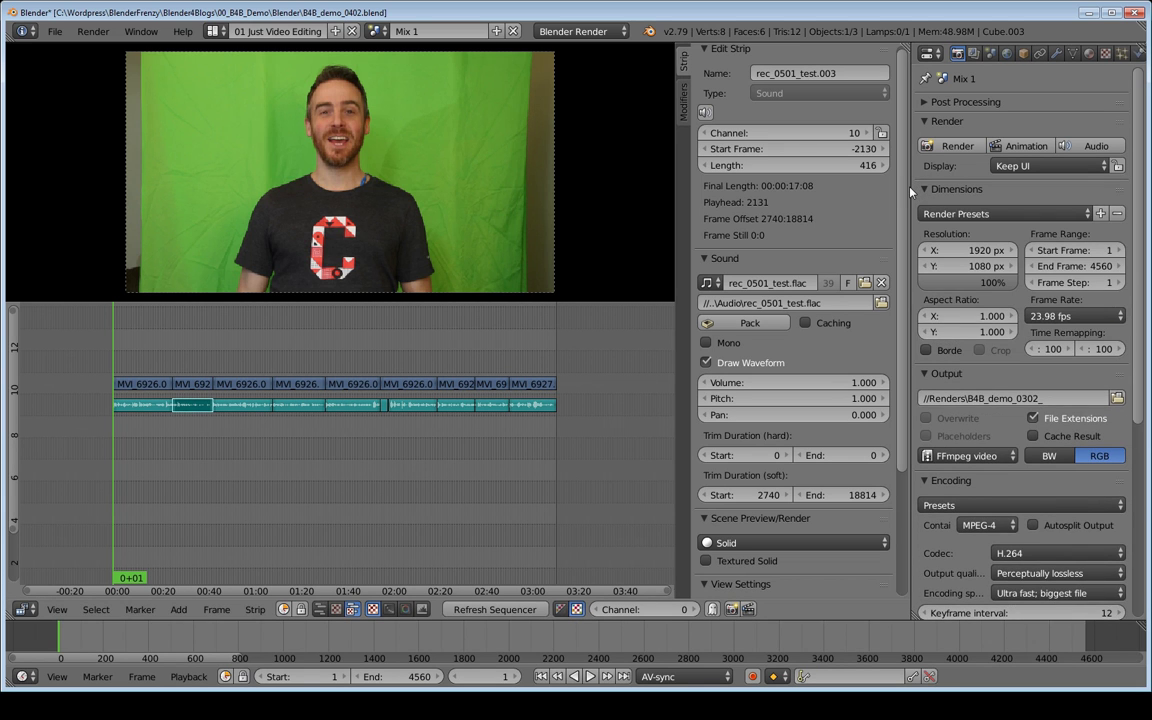
left_click(912, 189)
left_click_drag(912, 177, 1005, 165)
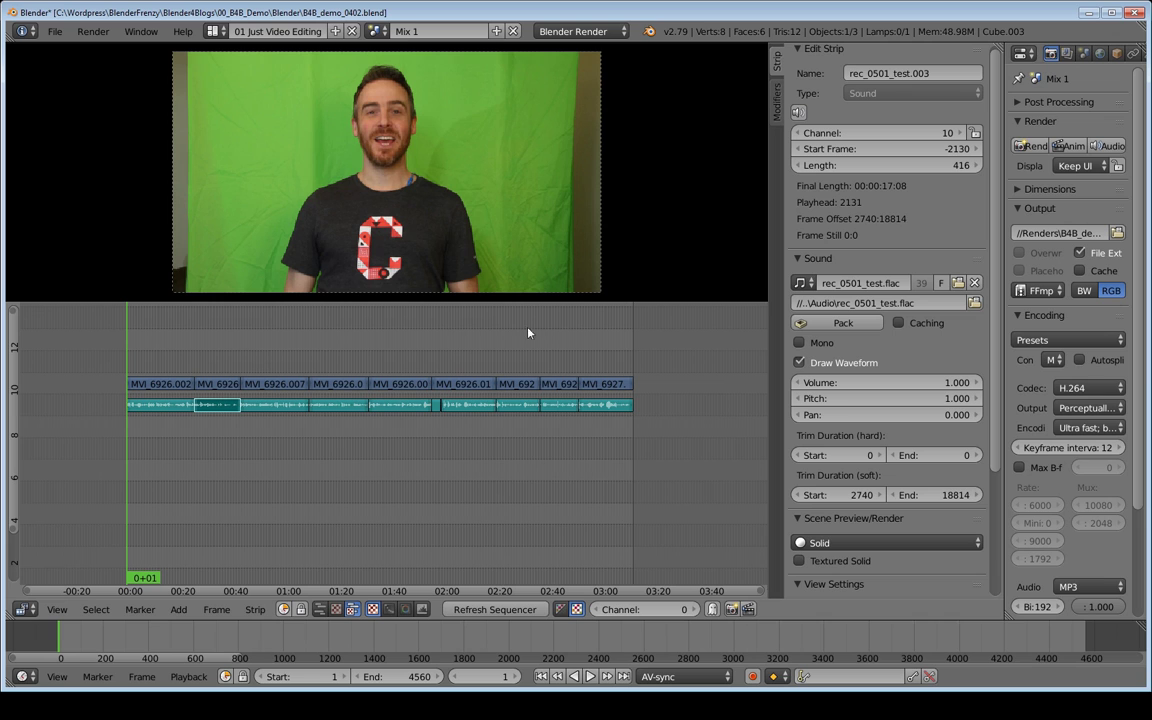
right_click(167, 386)
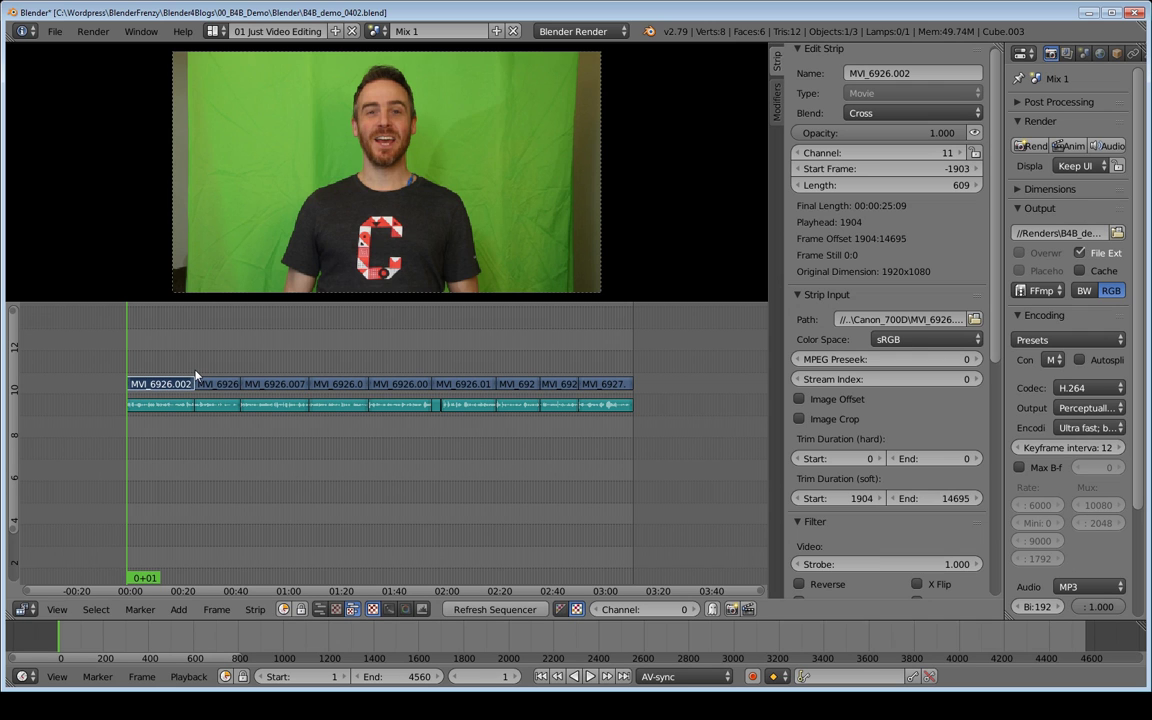
key("shift+a")
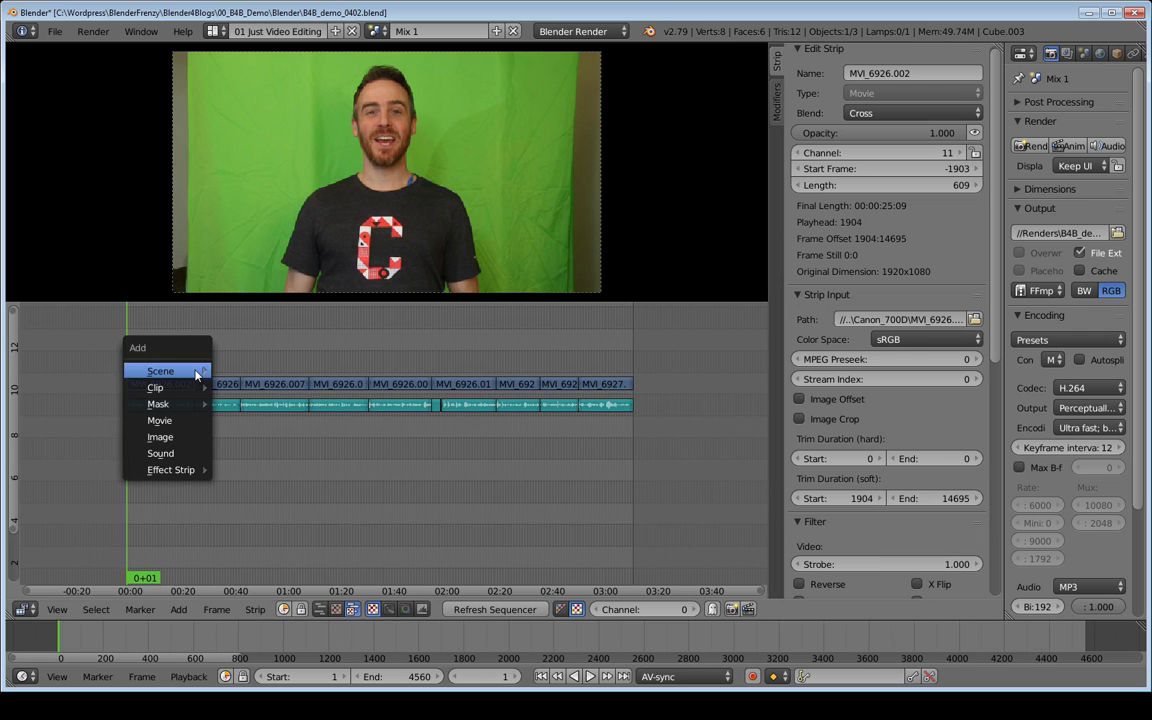
Step: Add all PNGs in Renders/imseq_0304_current as an image strip on channel 12
left_click(186, 440)
left_click(224, 116)
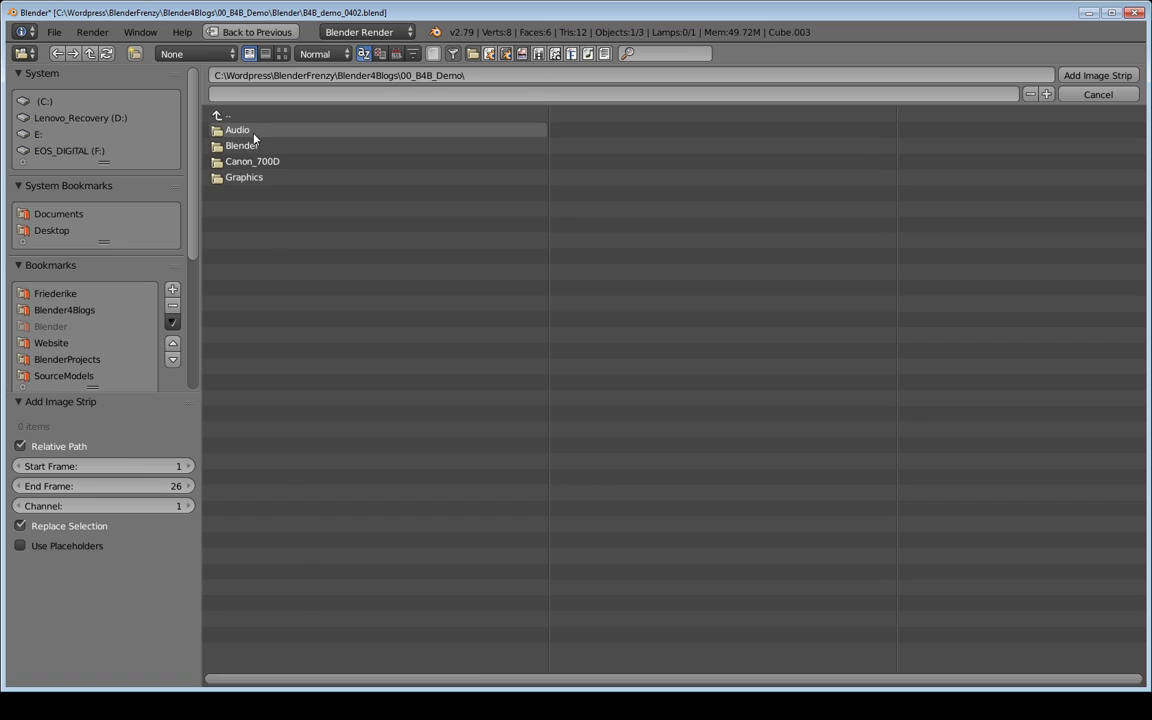
left_click(245, 142)
left_click(238, 163)
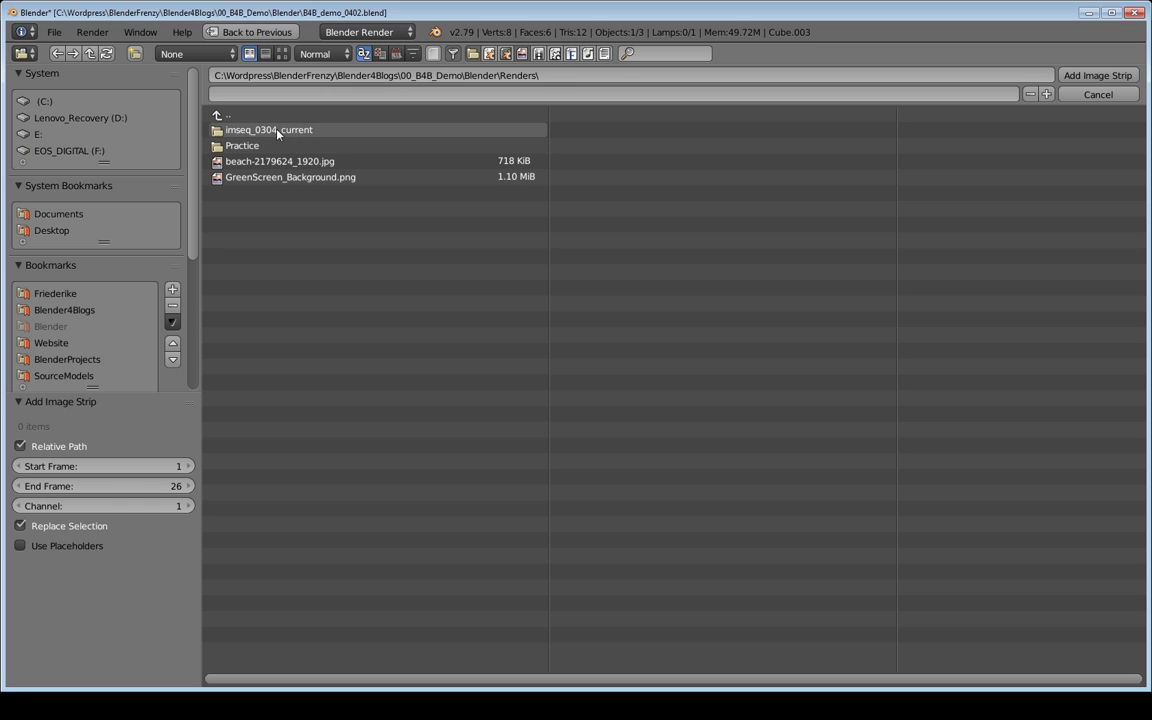
left_click(309, 132)
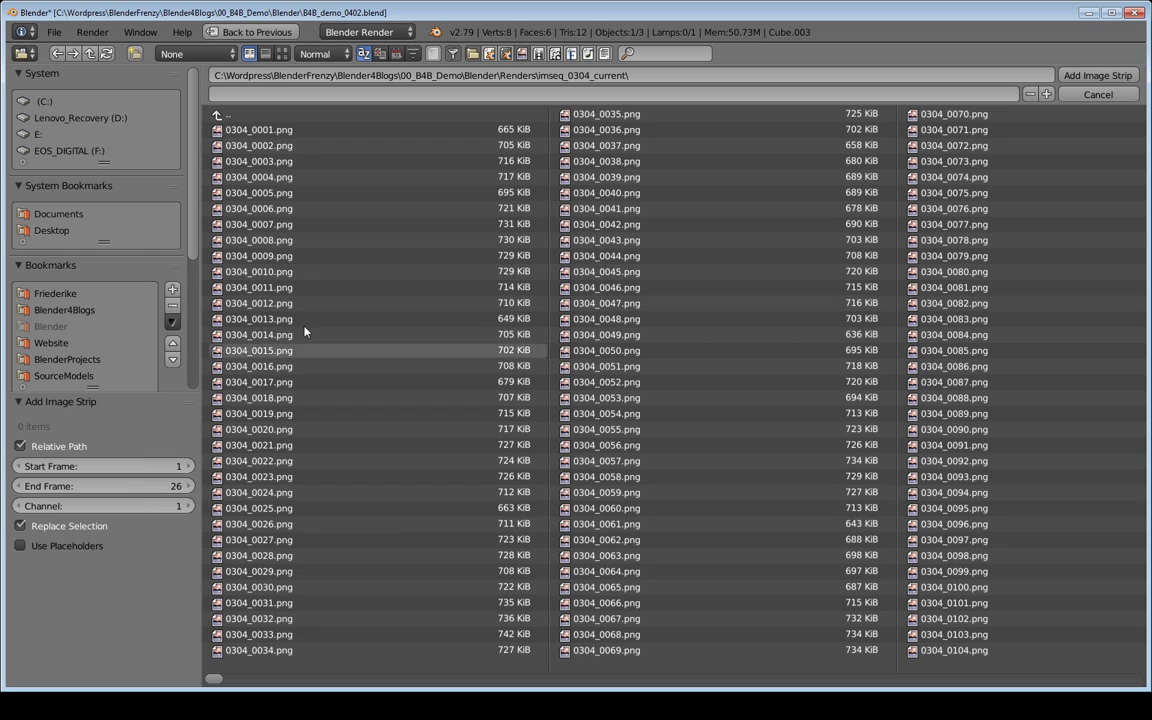
left_click(45, 508)
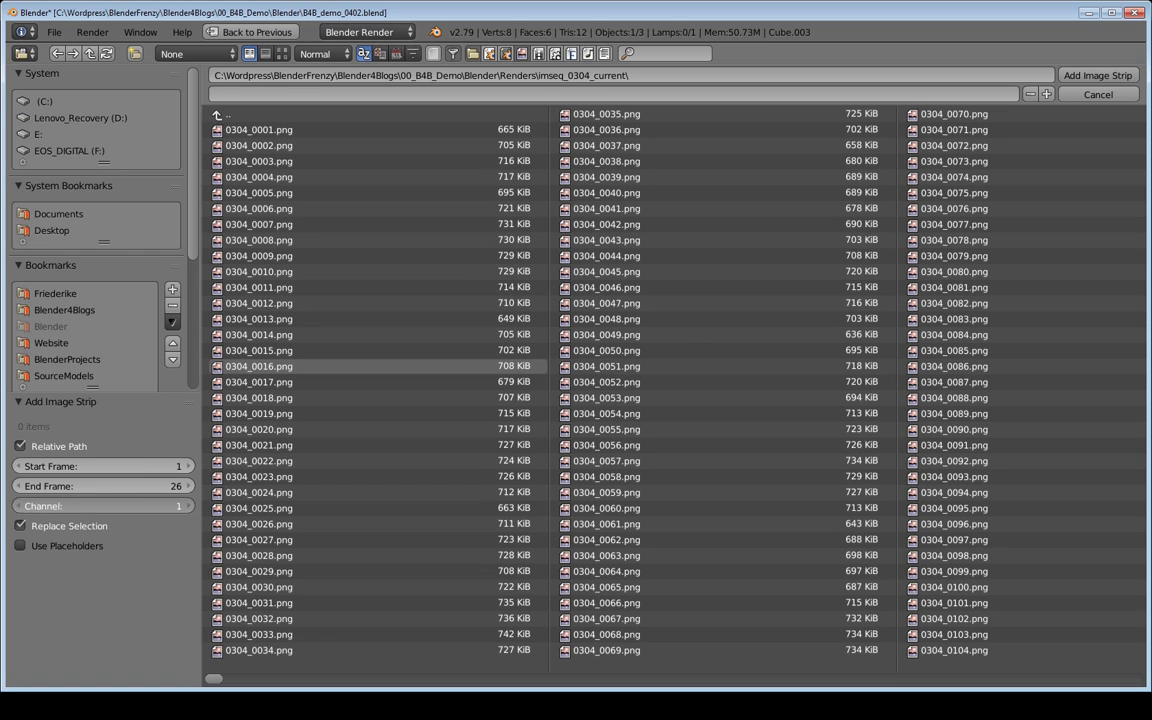
type("12")
key("Return")
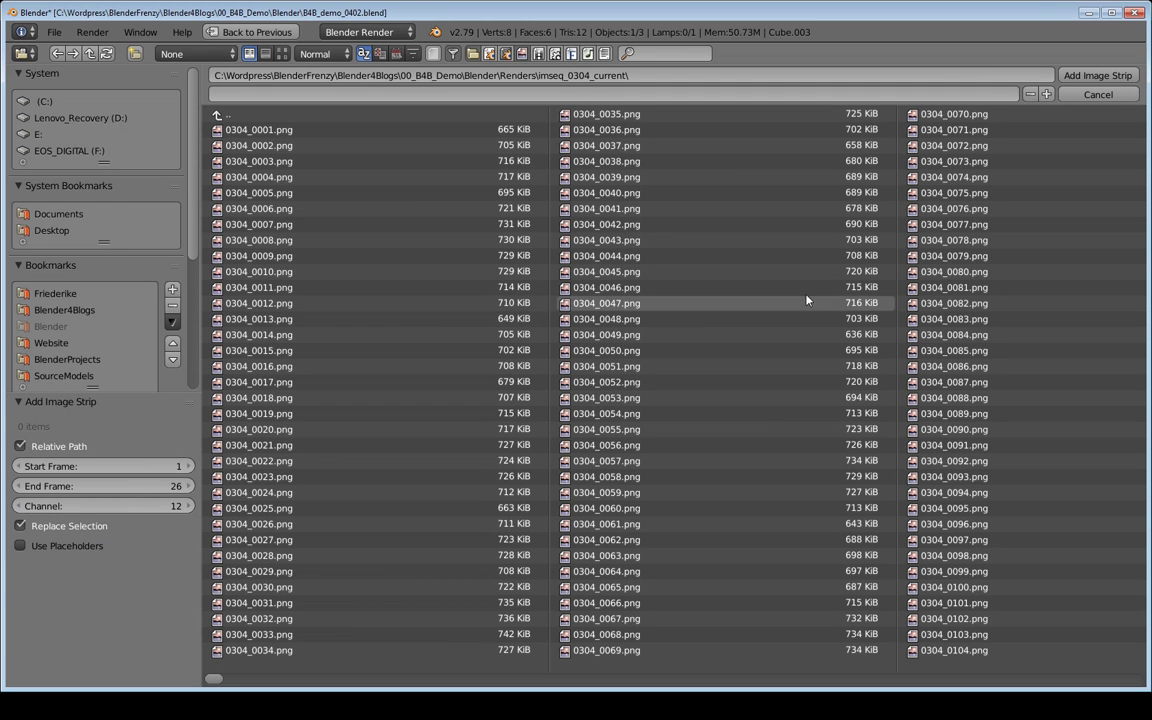
key("a")
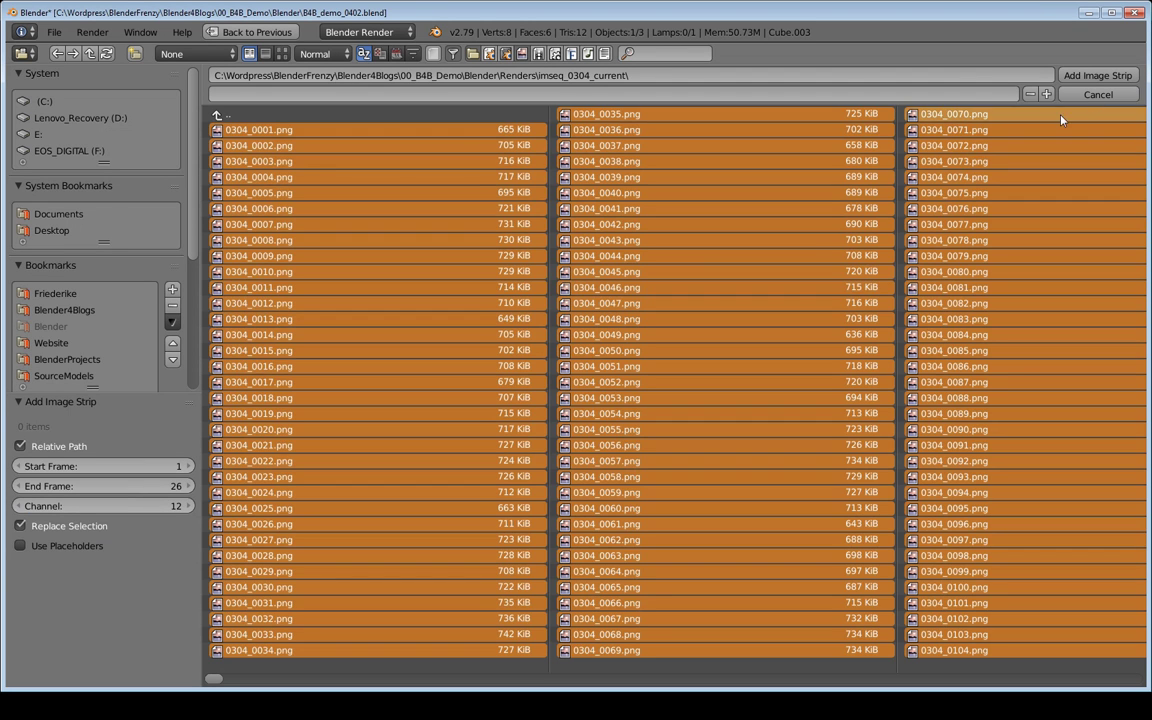
left_click(1097, 76)
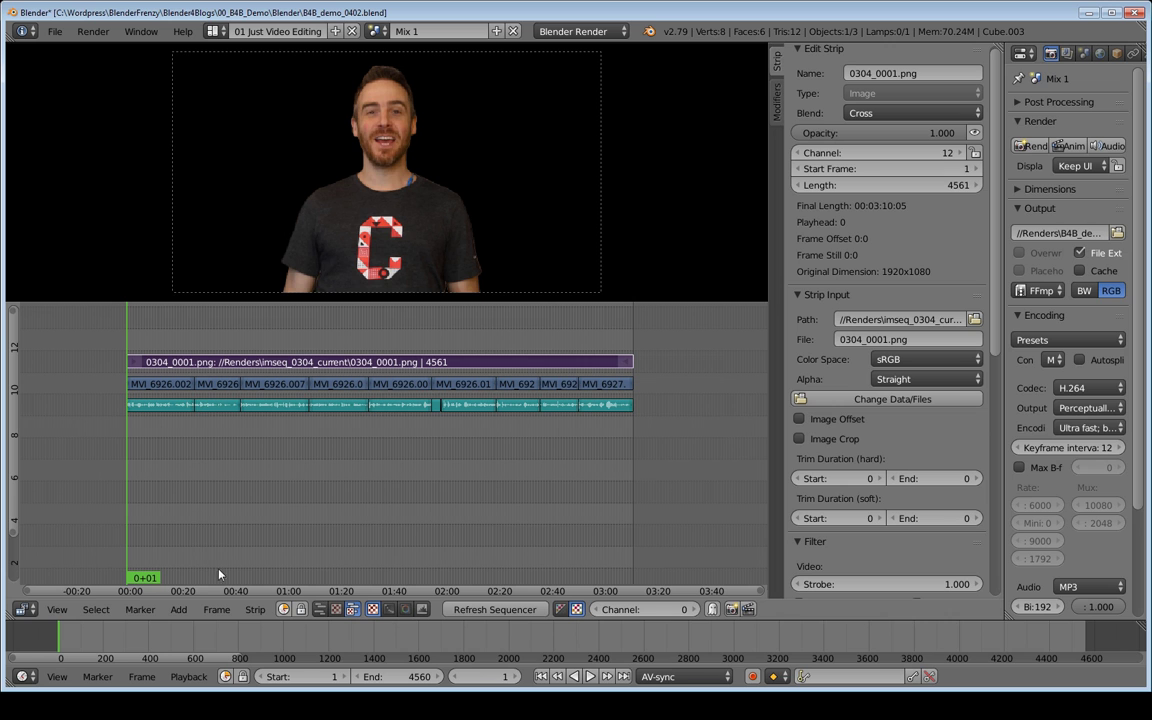
Step: Enlarge the preview and set Proxy render size to No proxy, full render
middle_click_drag(206, 583, 243, 470)
scroll(240, 400, "up", 1)
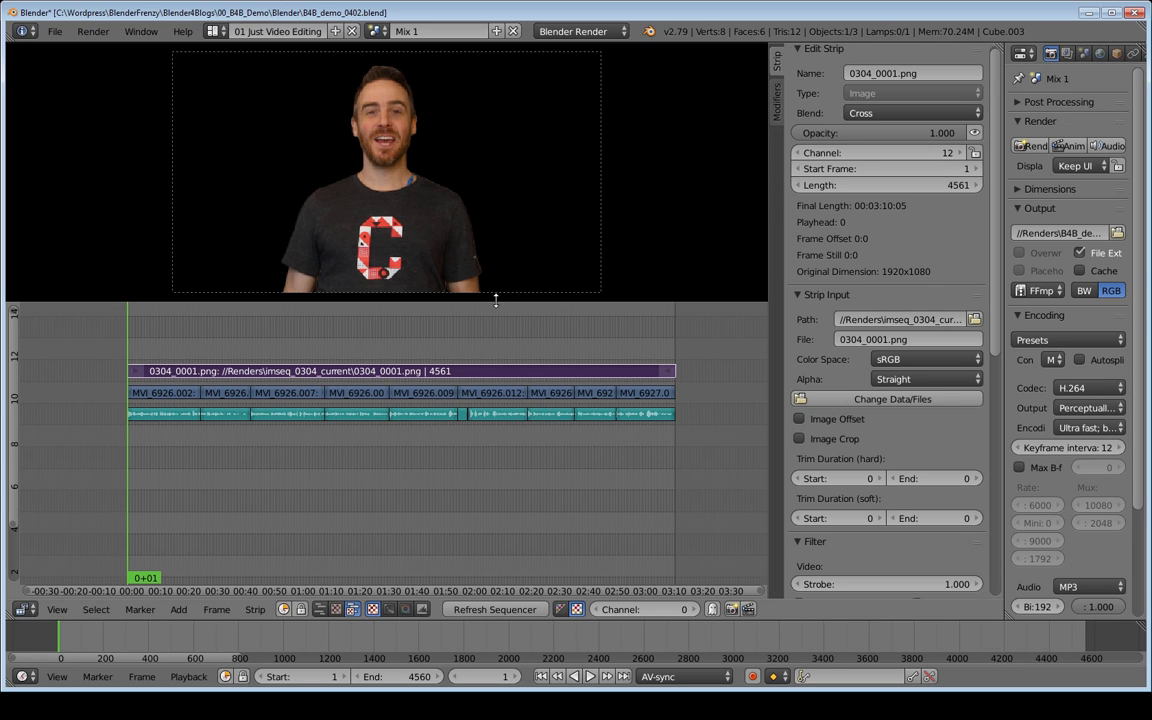
left_click_drag(503, 299, 505, 428)
scroll(498, 405, "up", 4)
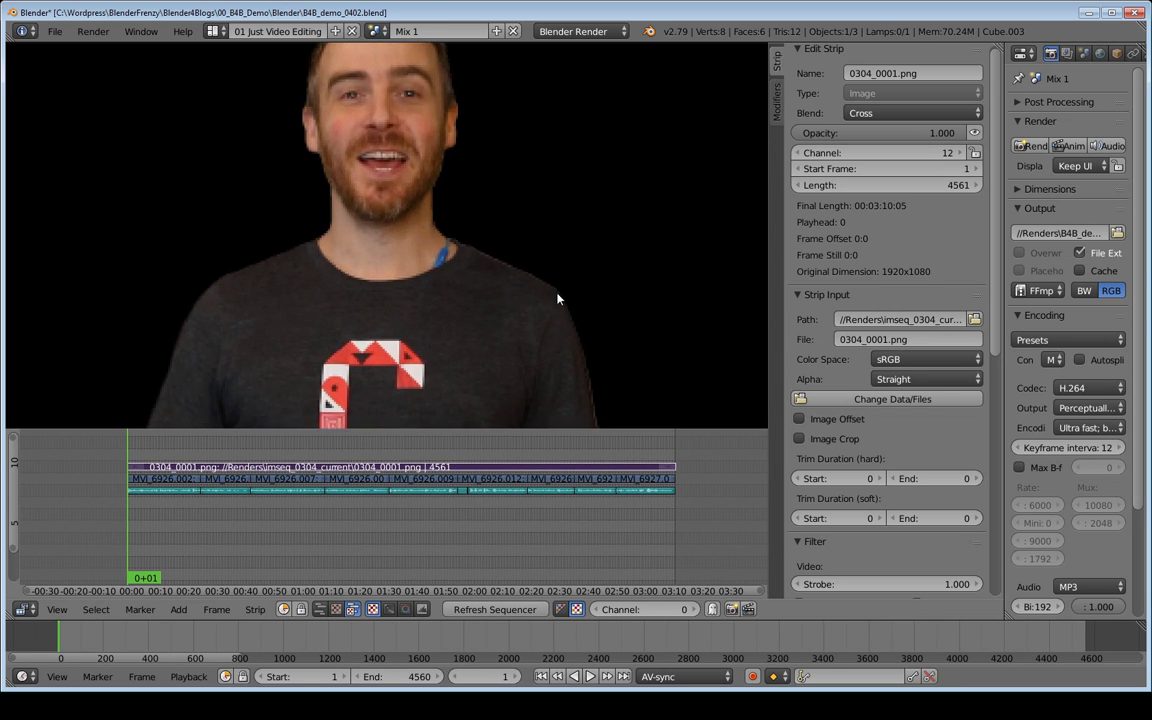
scroll(858, 418, "down", 10)
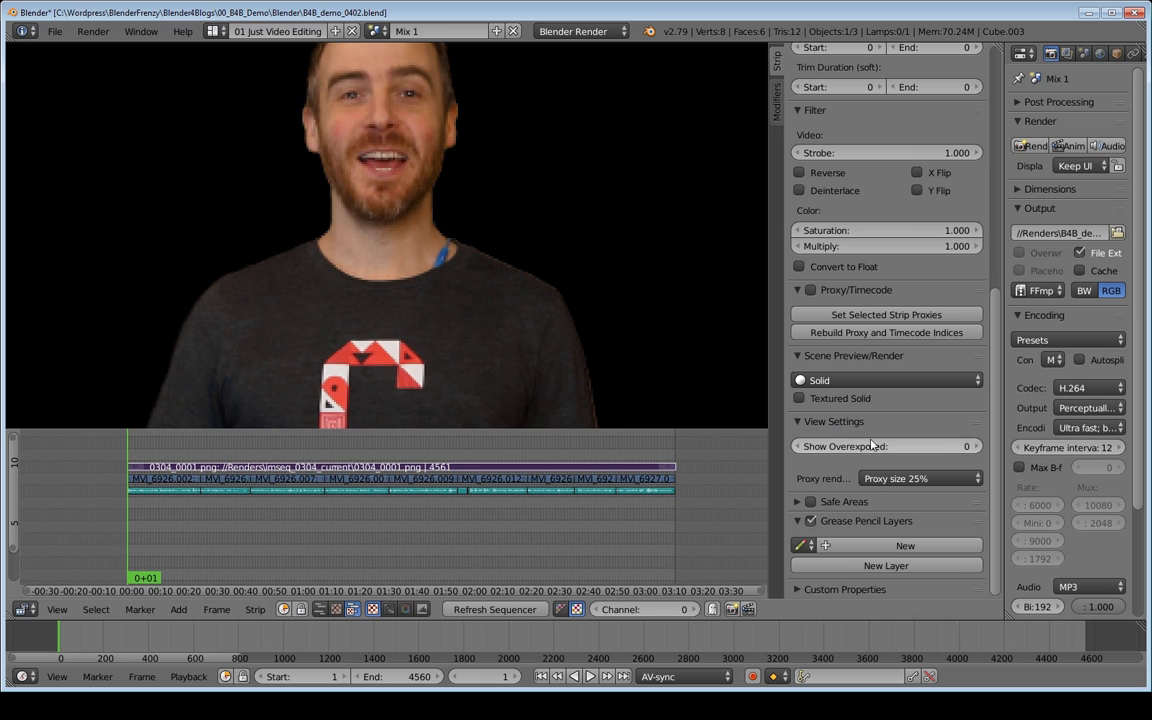
left_click(933, 482)
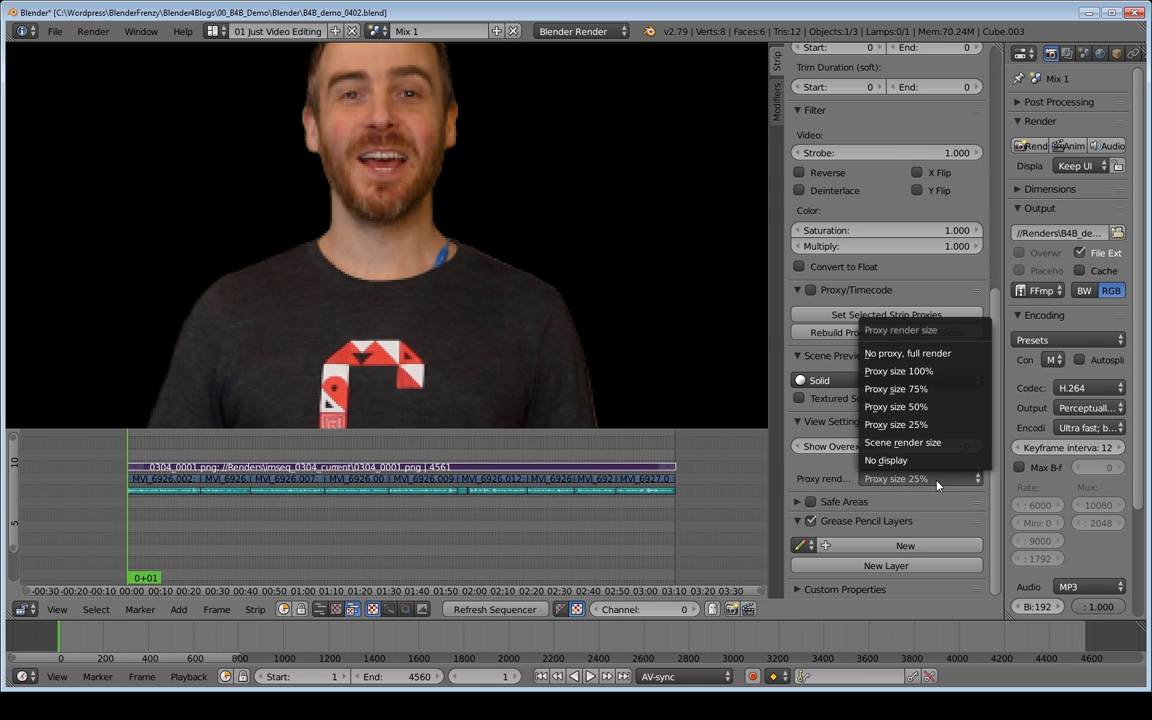
scroll(825, 320, "up", 7)
scroll(817, 258, "down", 3)
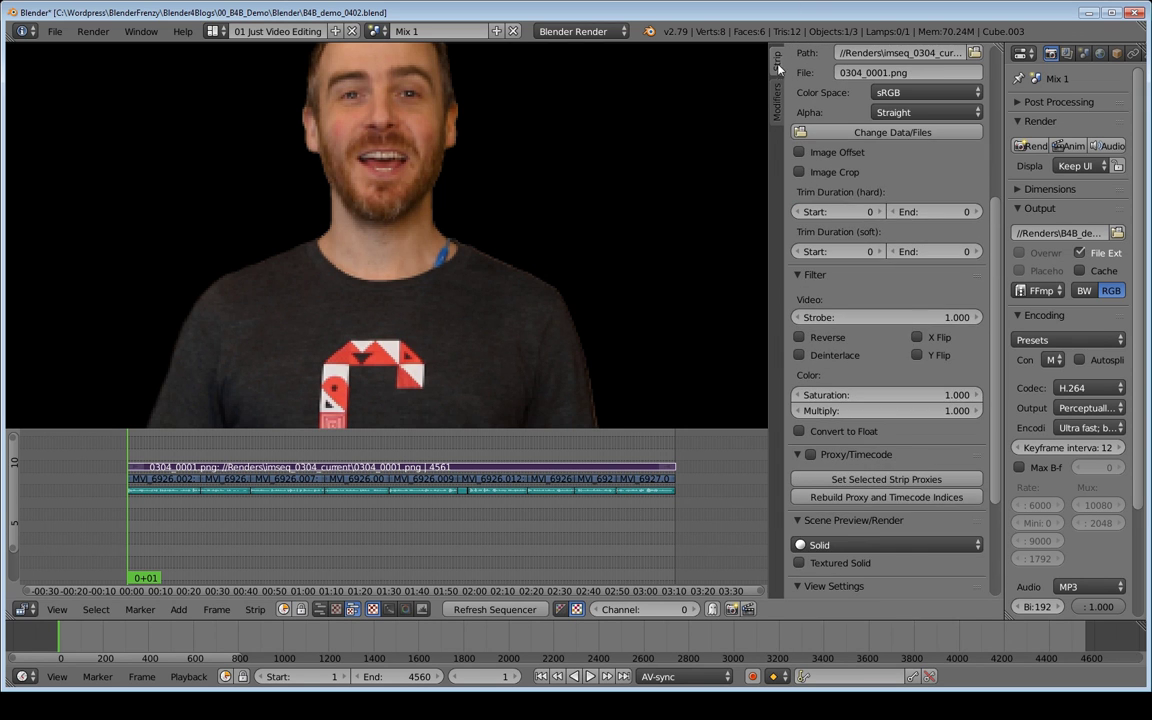
scroll(779, 67, "up", 5)
left_click(778, 108)
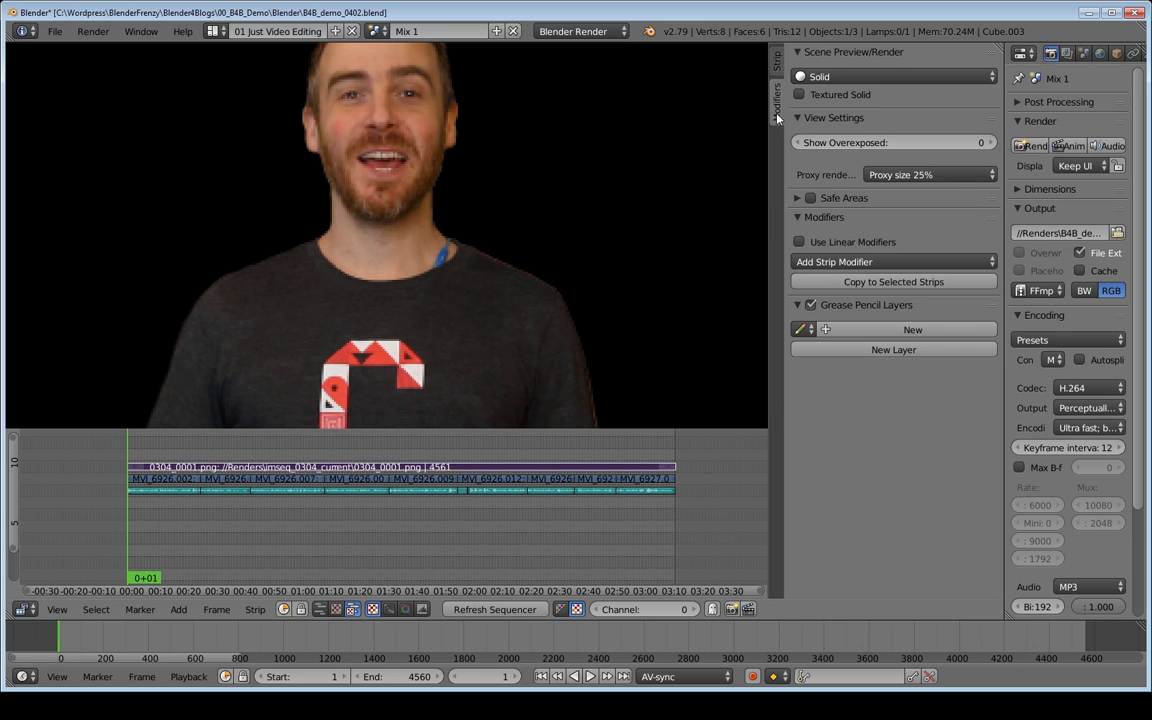
left_click(777, 62)
scroll(914, 440, "down", 8)
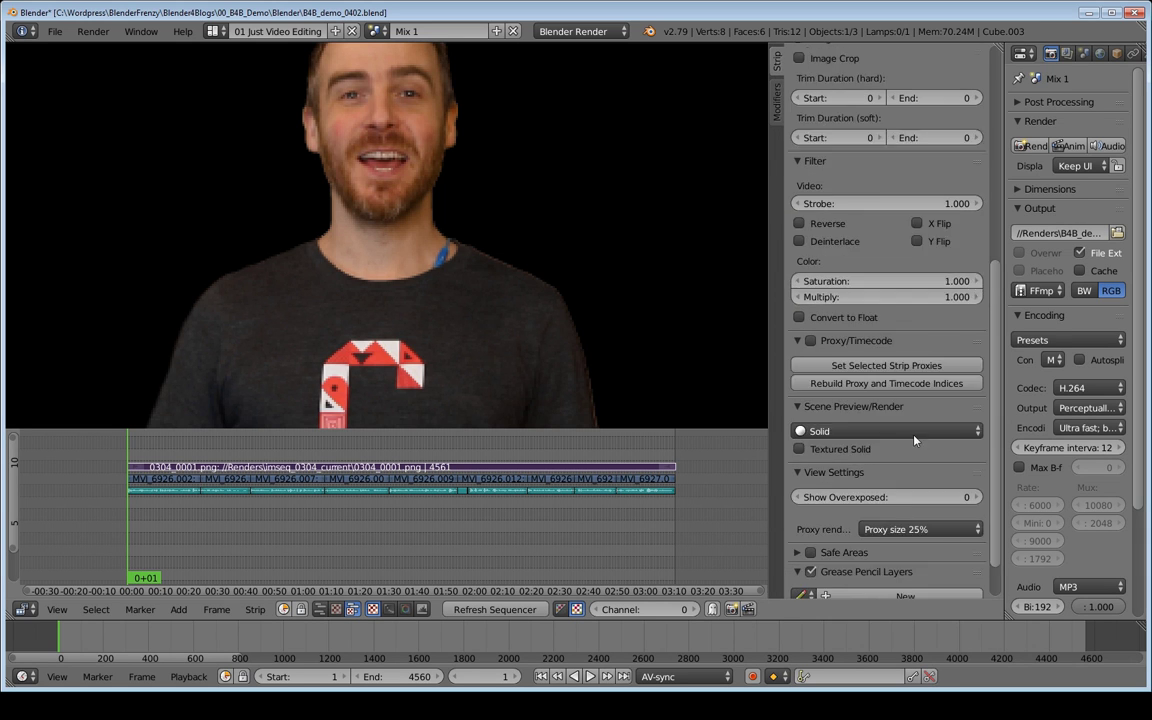
scroll(860, 425, "down", 2)
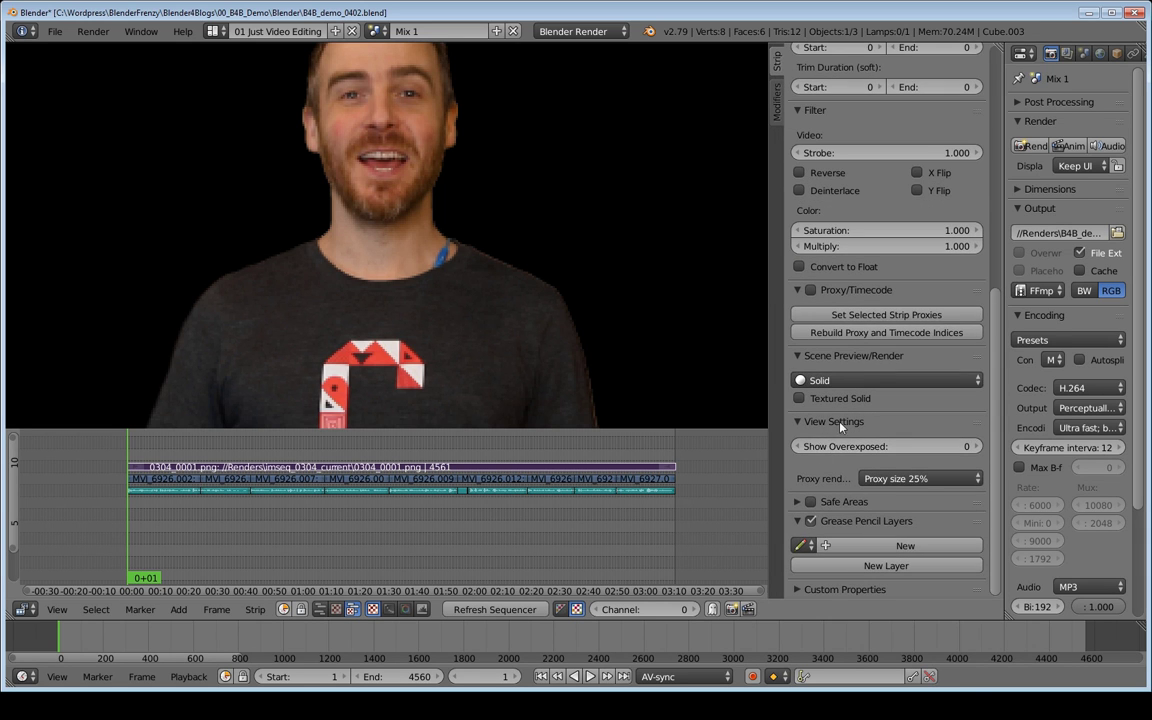
left_click(908, 482)
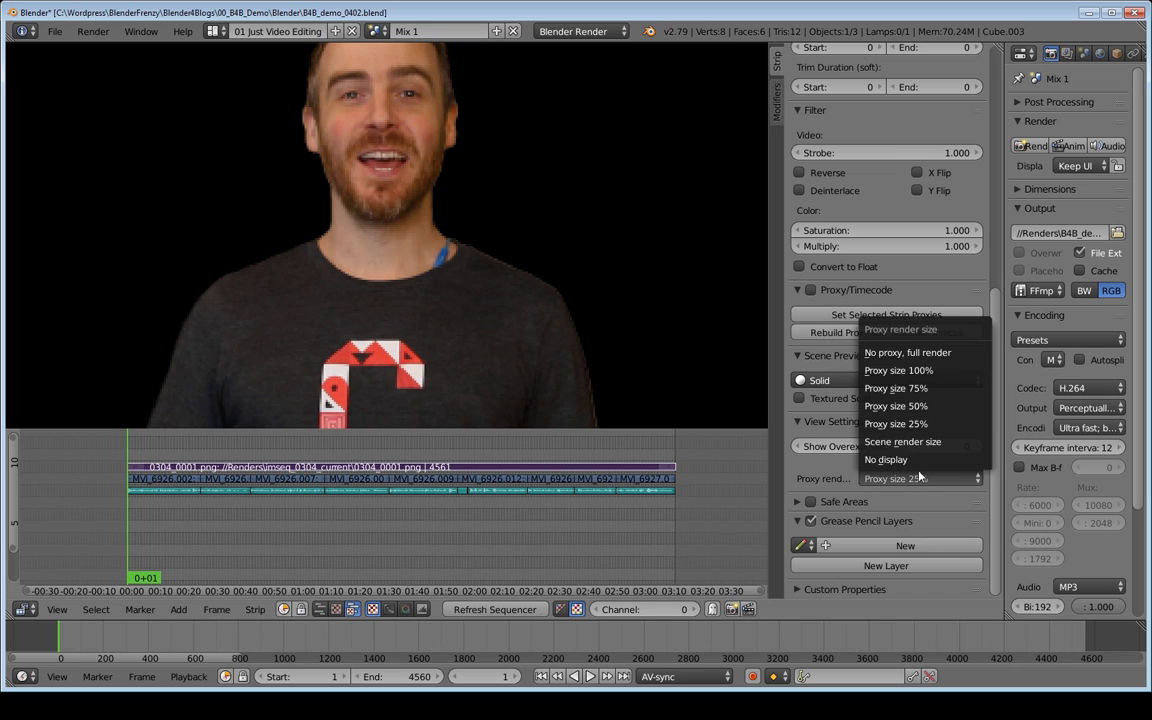
left_click(900, 352)
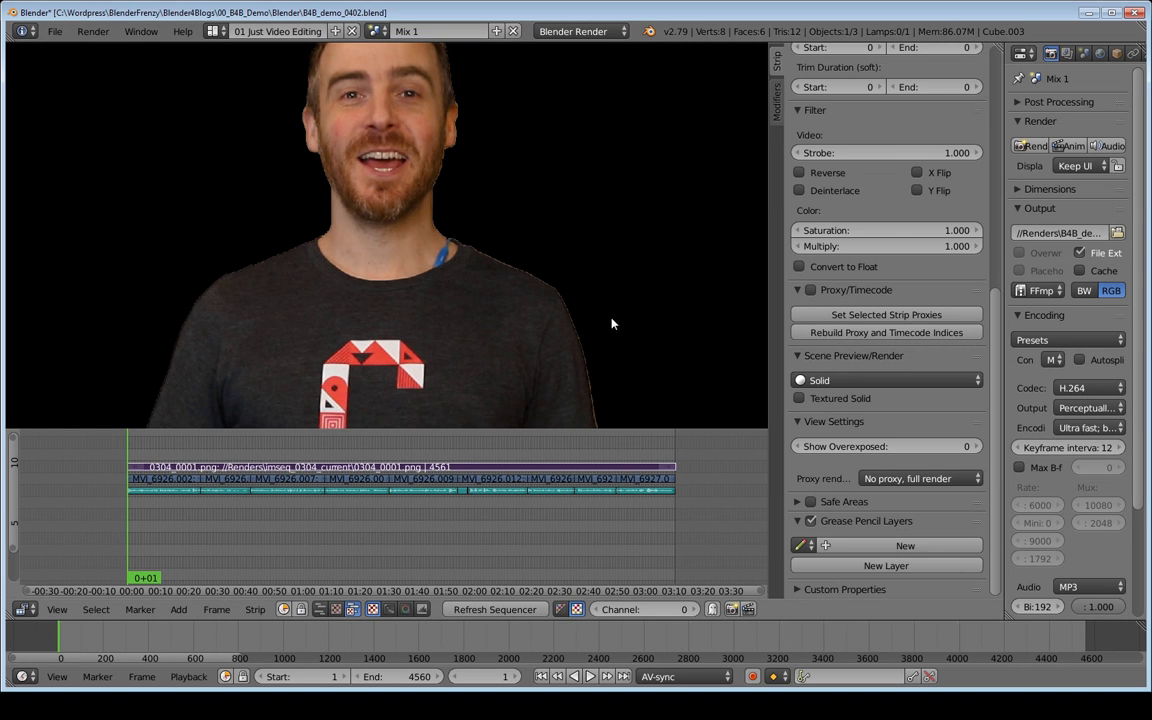
Step: Recentre the presenter in the preview and zoom the timeline out
scroll(543, 283, "up", 6)
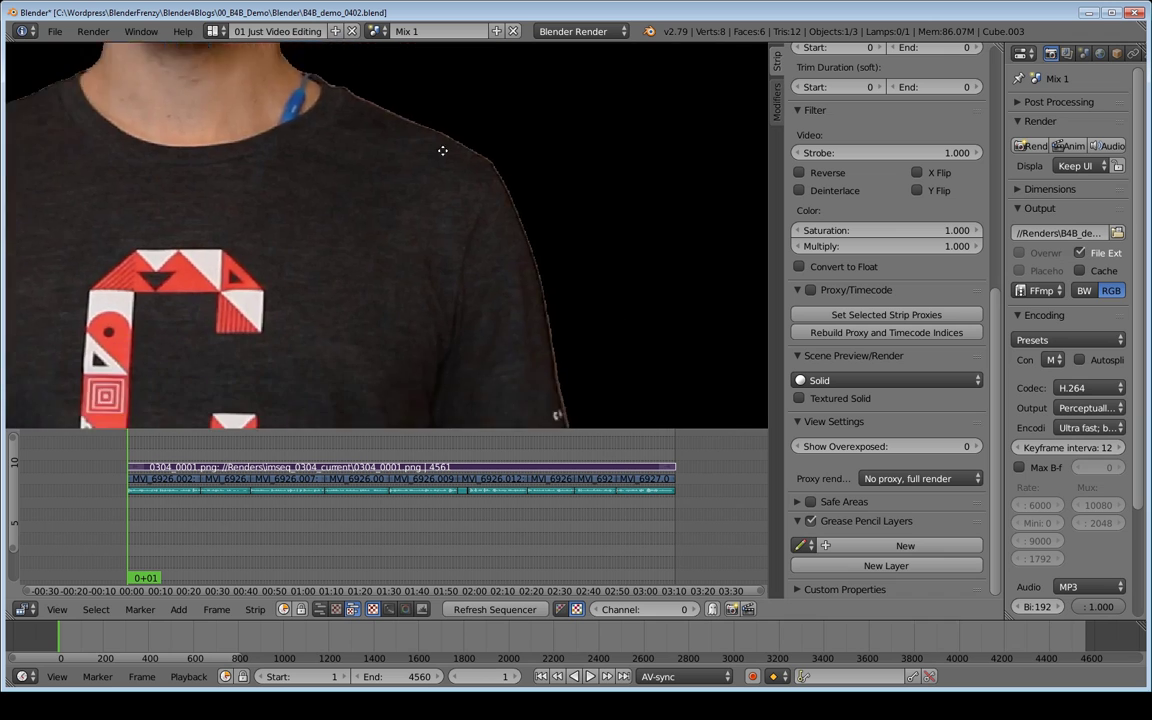
scroll(575, 258, "up", 2)
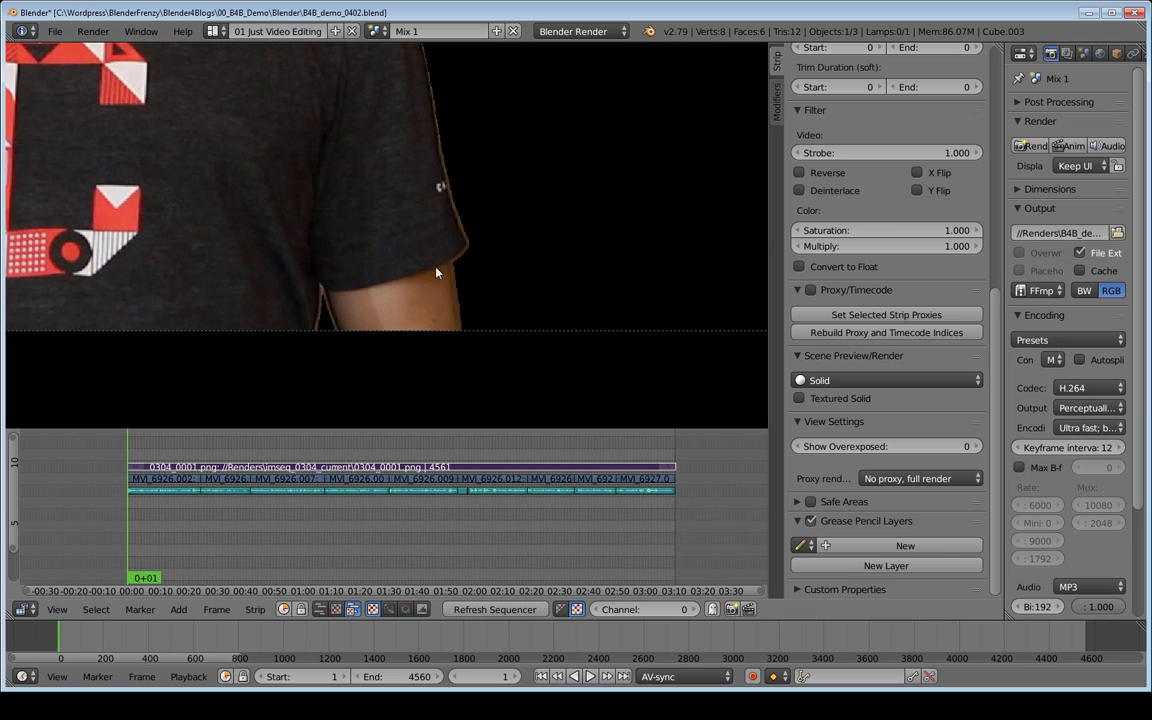
scroll(436, 272, "down", 8)
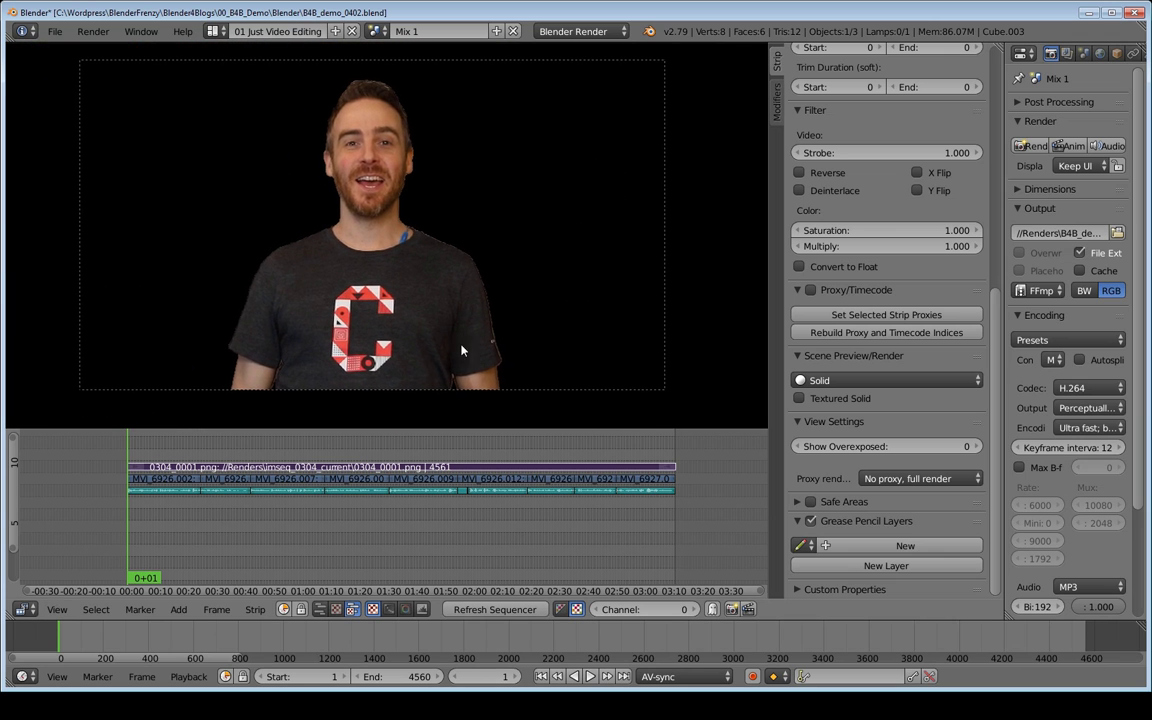
scroll(440, 400, "down", 1)
scroll(450, 400, "up", 3)
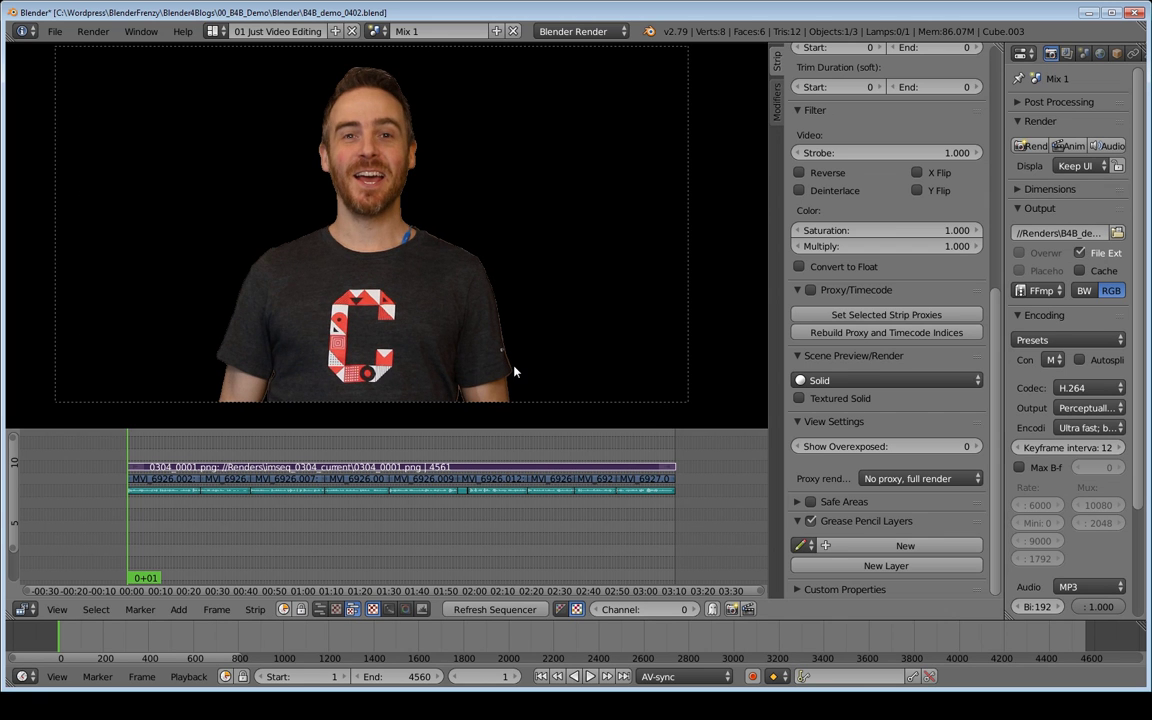
scroll(514, 373, "up", 2)
middle_click_drag(576, 393, 592, 320)
scroll(518, 290, "down", 3)
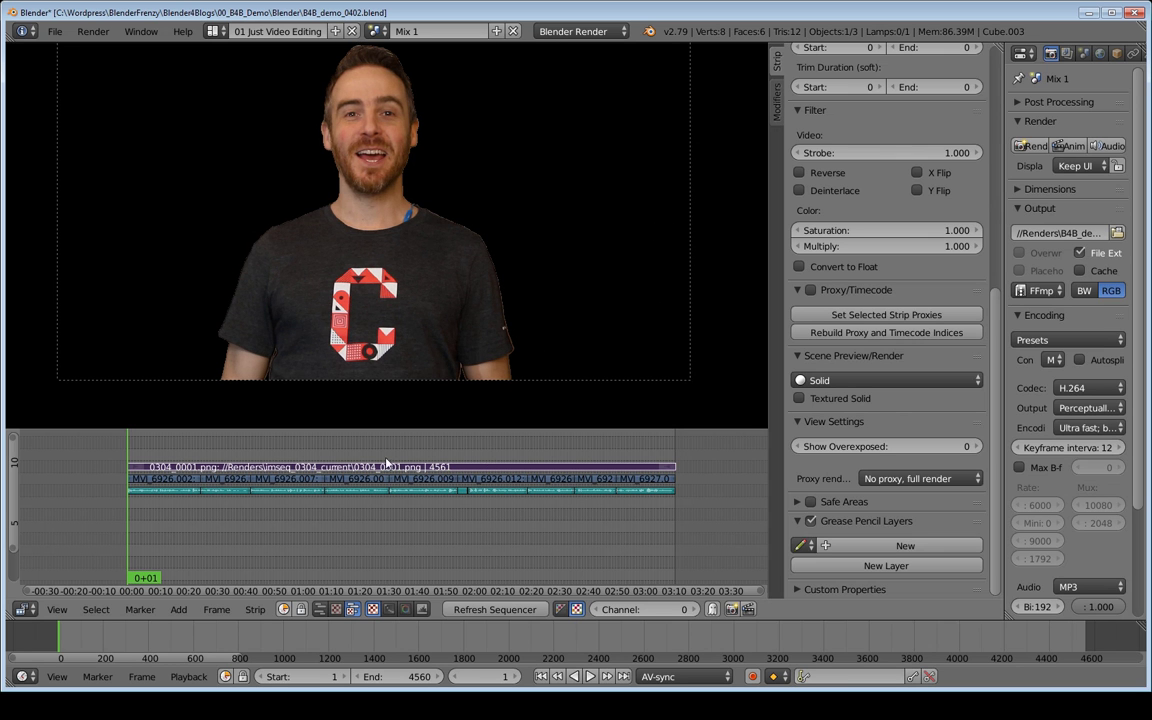
middle_click_drag(359, 432, 477, 495, "ctrl")
Step: Change the 0304 image strip's Blend from Cross to Over Drop, then check frames 611 and 1141
scroll(838, 173, "up", 12)
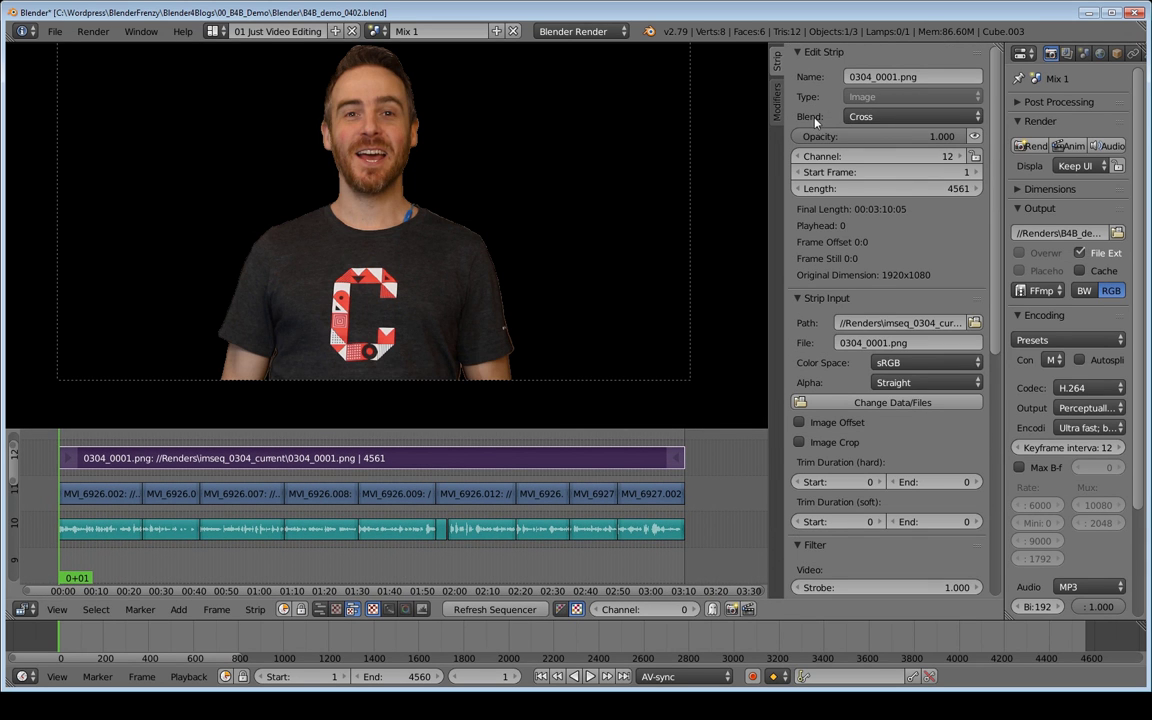
left_click(879, 117)
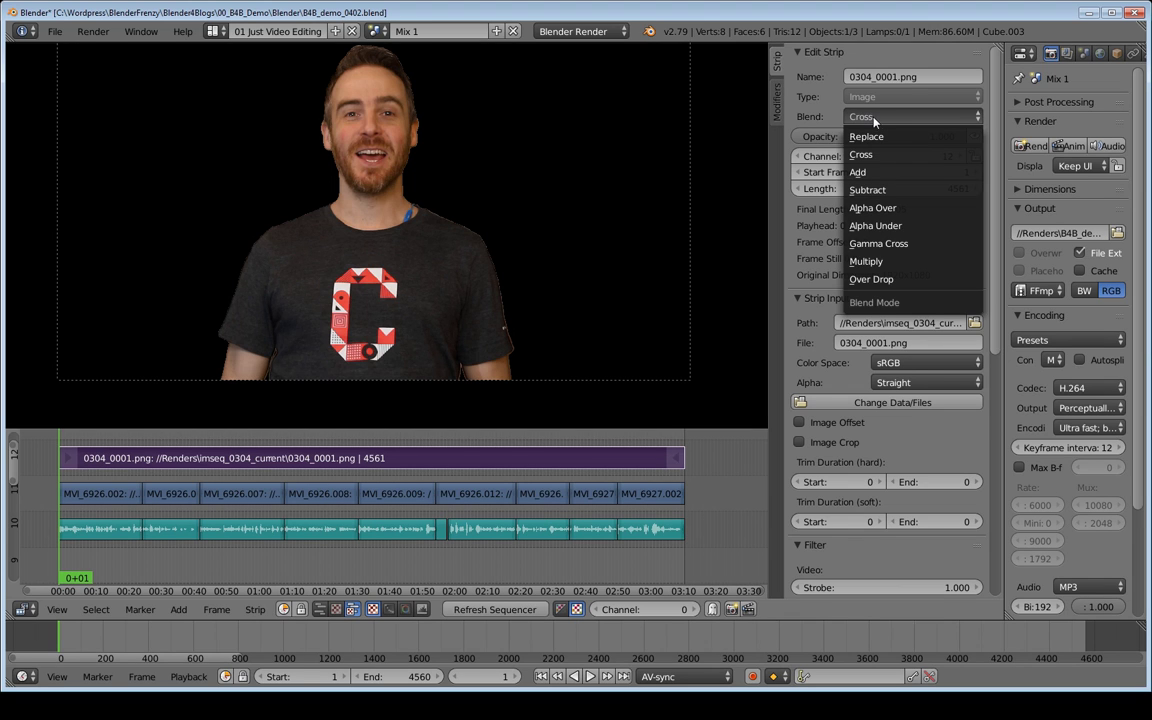
left_click(885, 281)
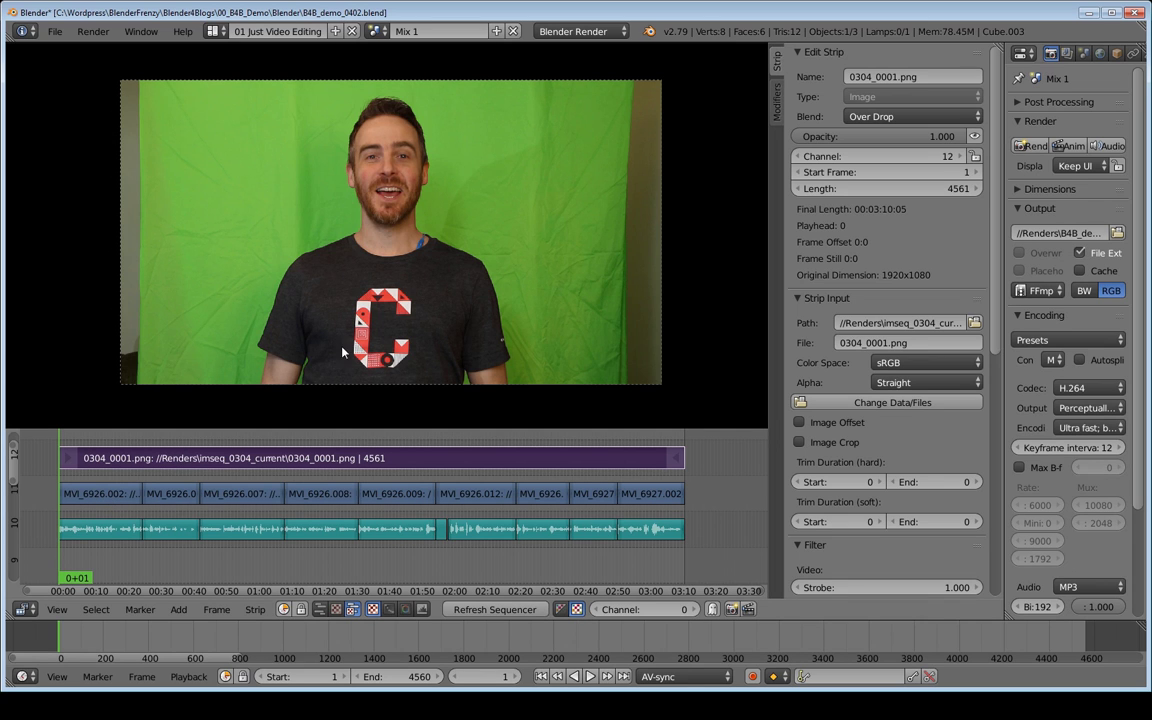
left_click(143, 446)
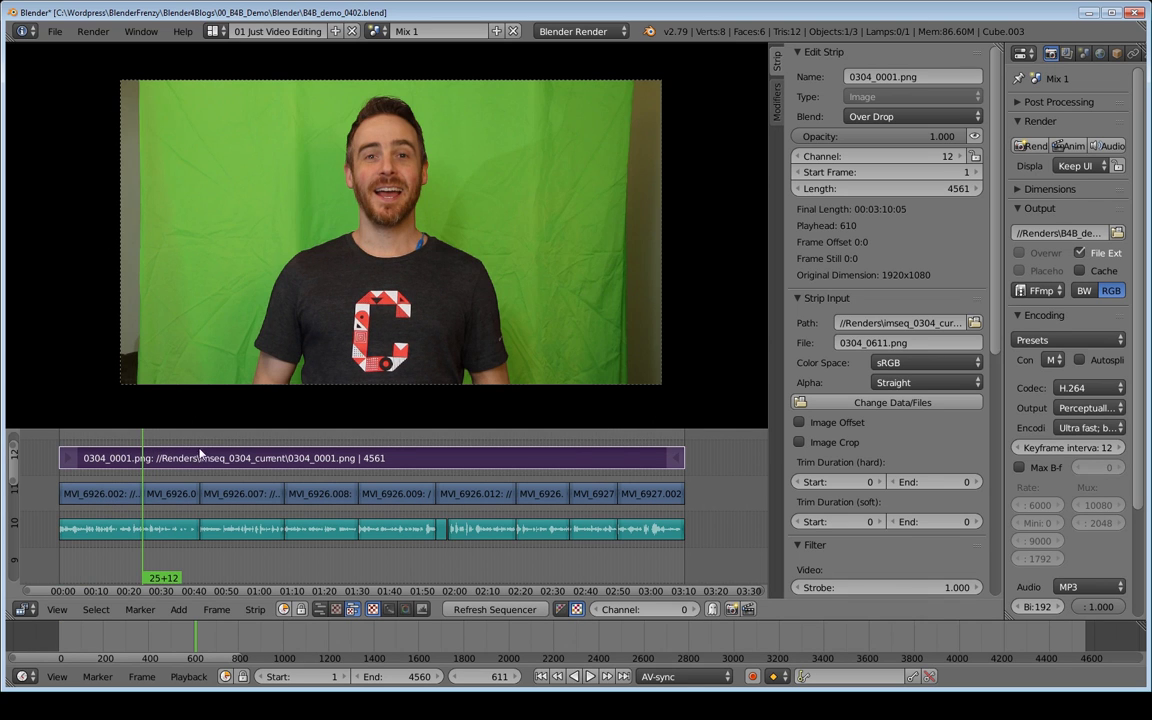
left_click(213, 444)
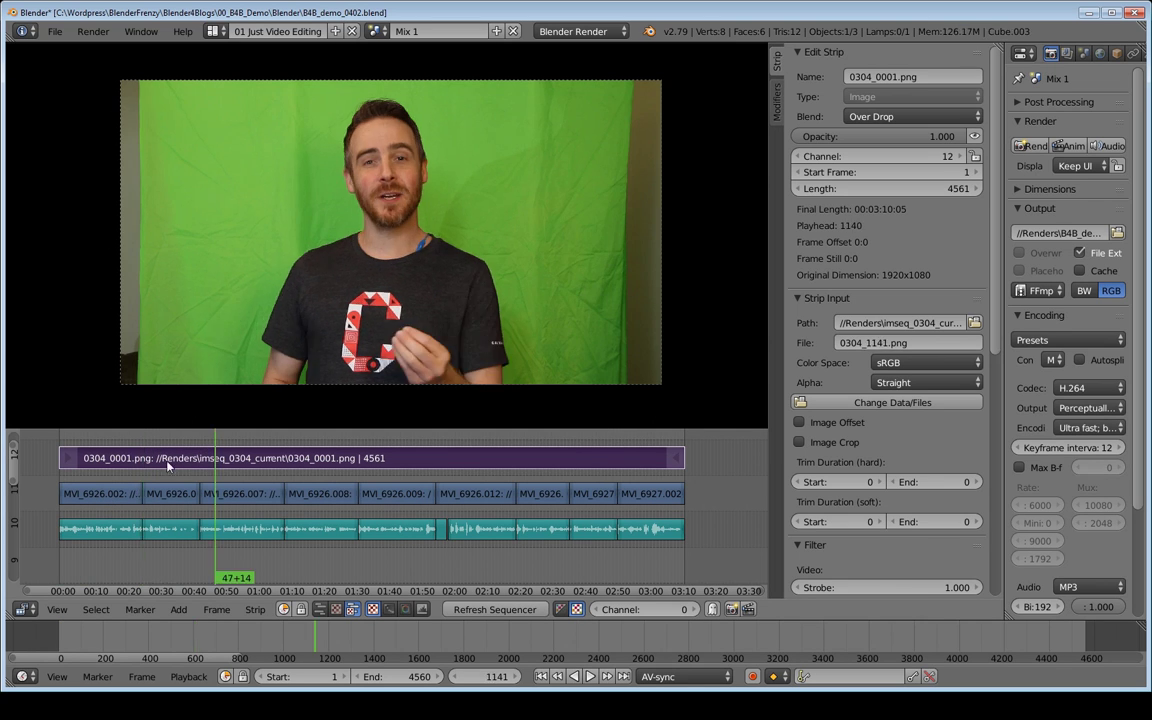
Step: Box-select the channel 11 footage strips, starting with MVI_6926.002
right_click(90, 495)
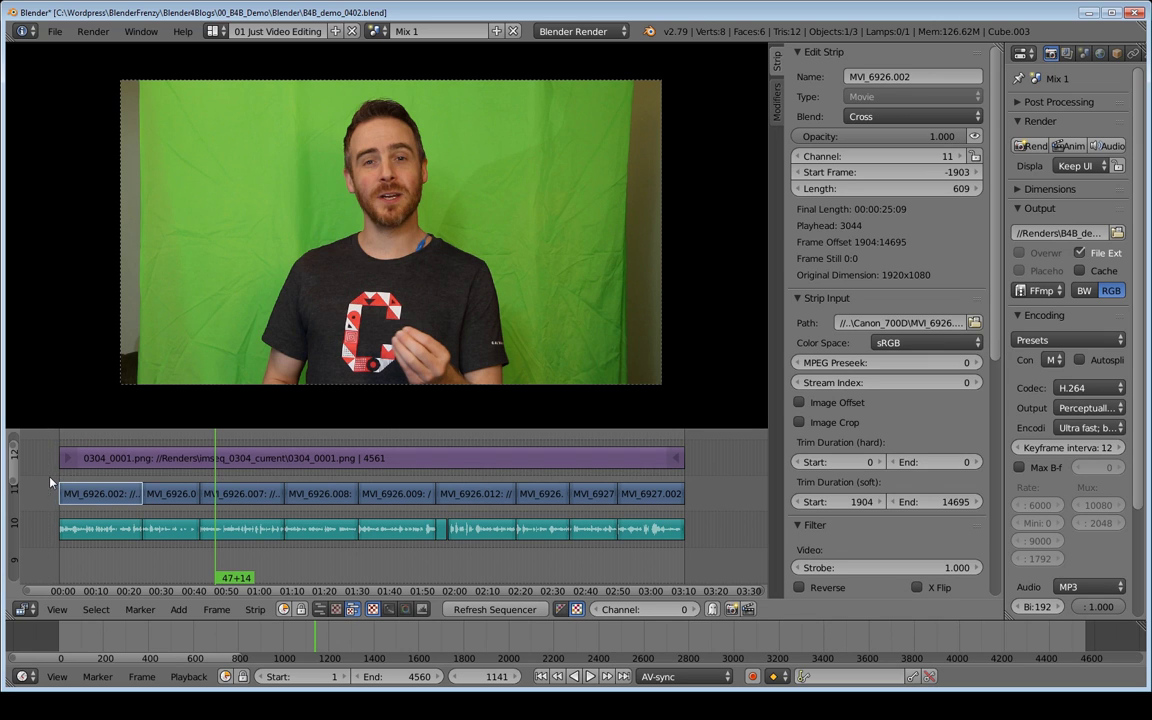
key("b")
left_click_drag(50, 482, 697, 515)
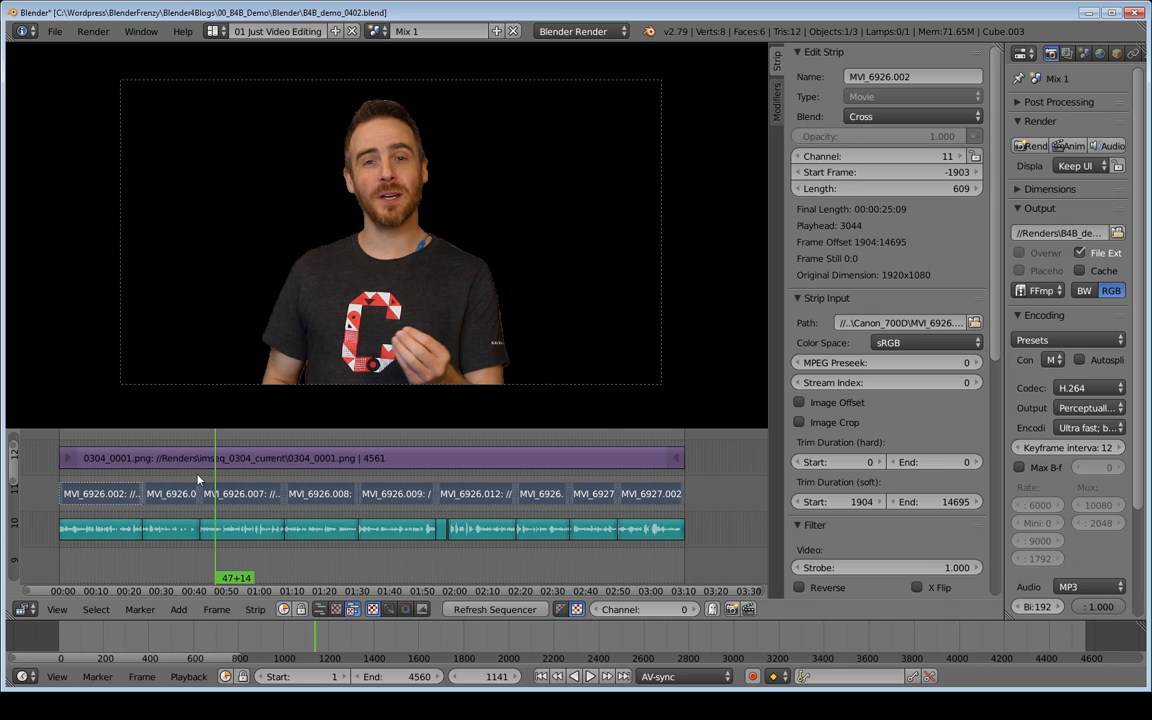
key("b")
left_click_drag(46, 476, 150, 512)
Step: Select and mute the channel 10 audio strip
scroll(480, 255, "up", 3)
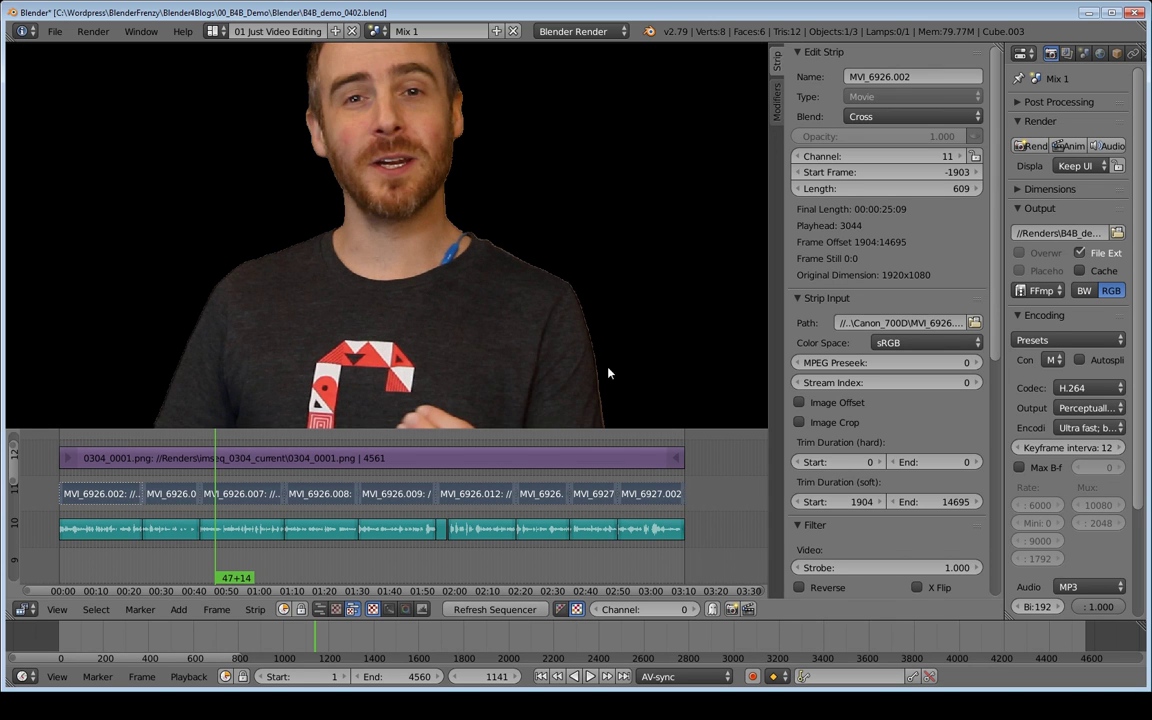
scroll(575, 340, "down", 3)
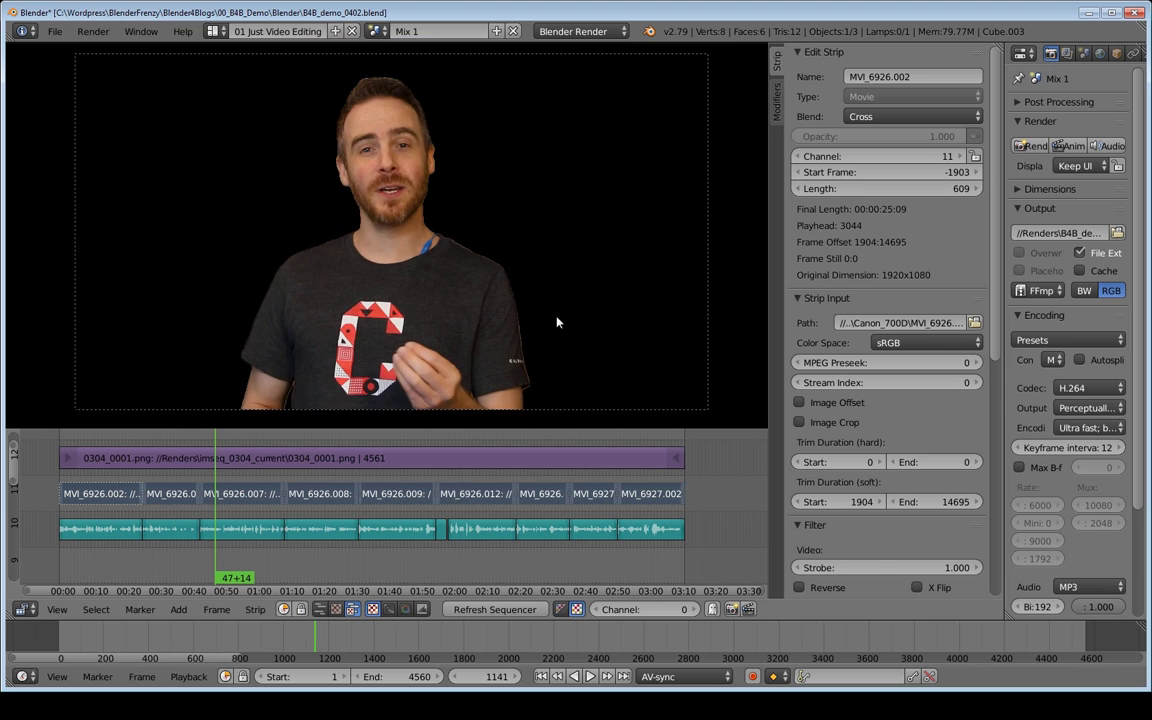
middle_click_drag(555, 321, 527, 309)
scroll(438, 338, "down", 1)
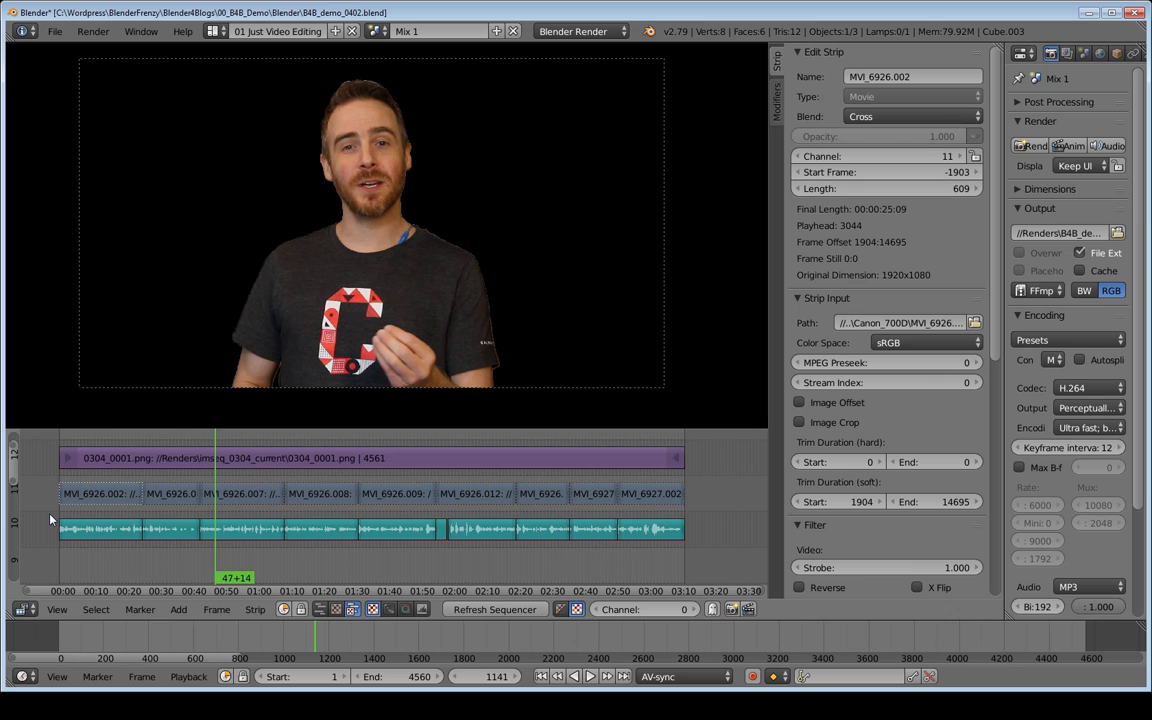
key("b")
left_click_drag(48, 514, 714, 560)
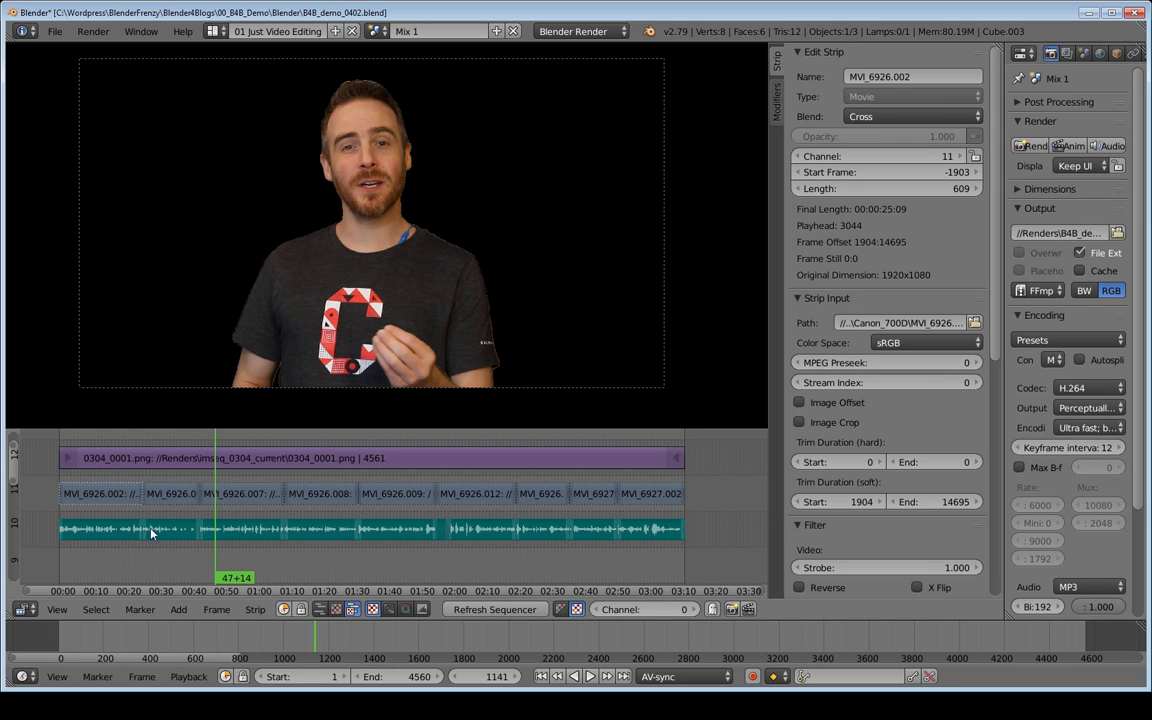
key("a")
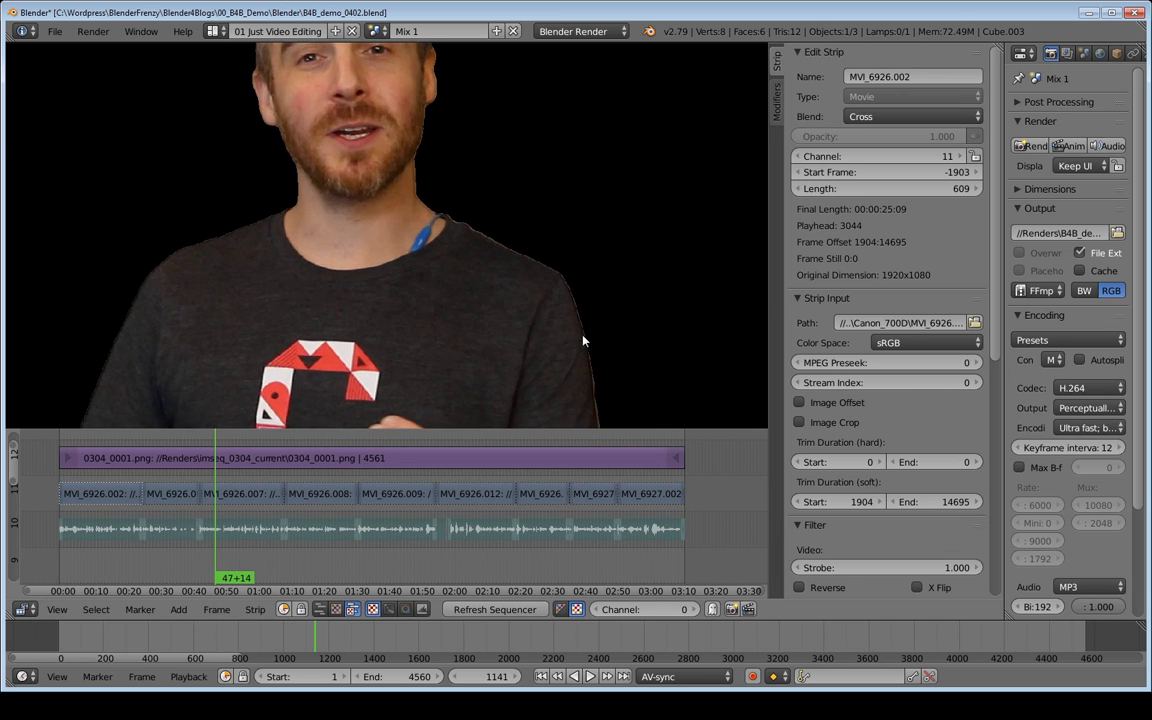
Step: Select the 0304 image strip, make the sequencer taller and zoom to fit every strip
left_click(345, 458)
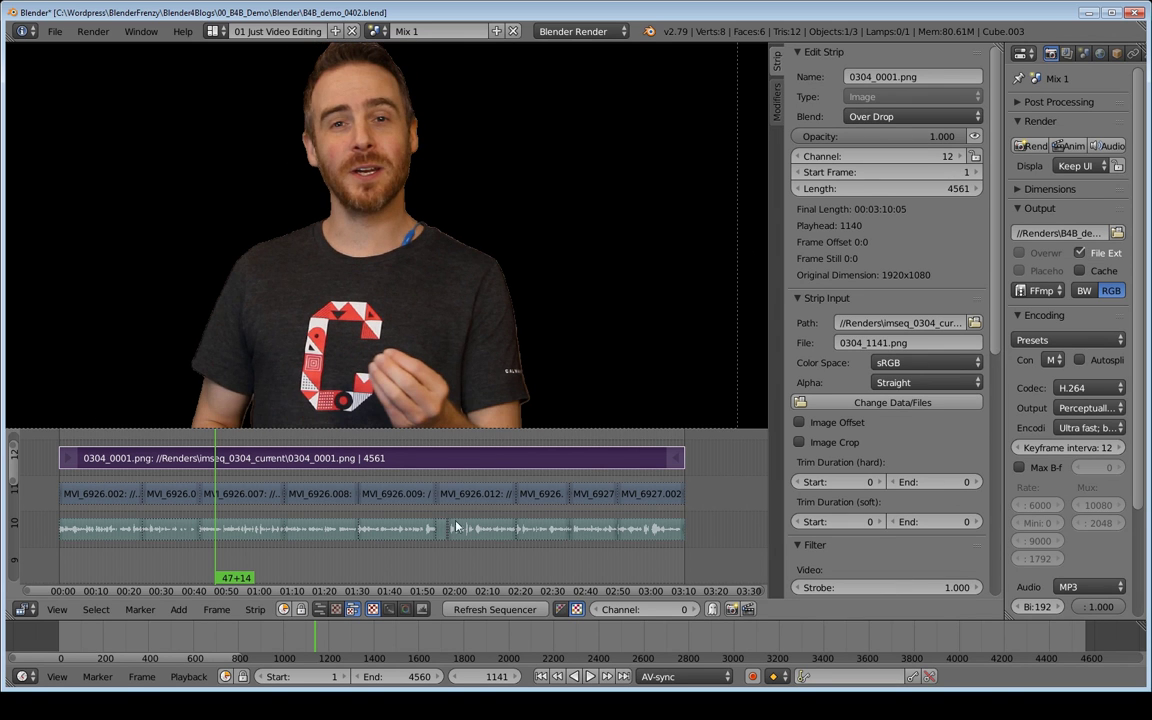
middle_click_drag(337, 537, 316, 428)
scroll(362, 472, "down", 3)
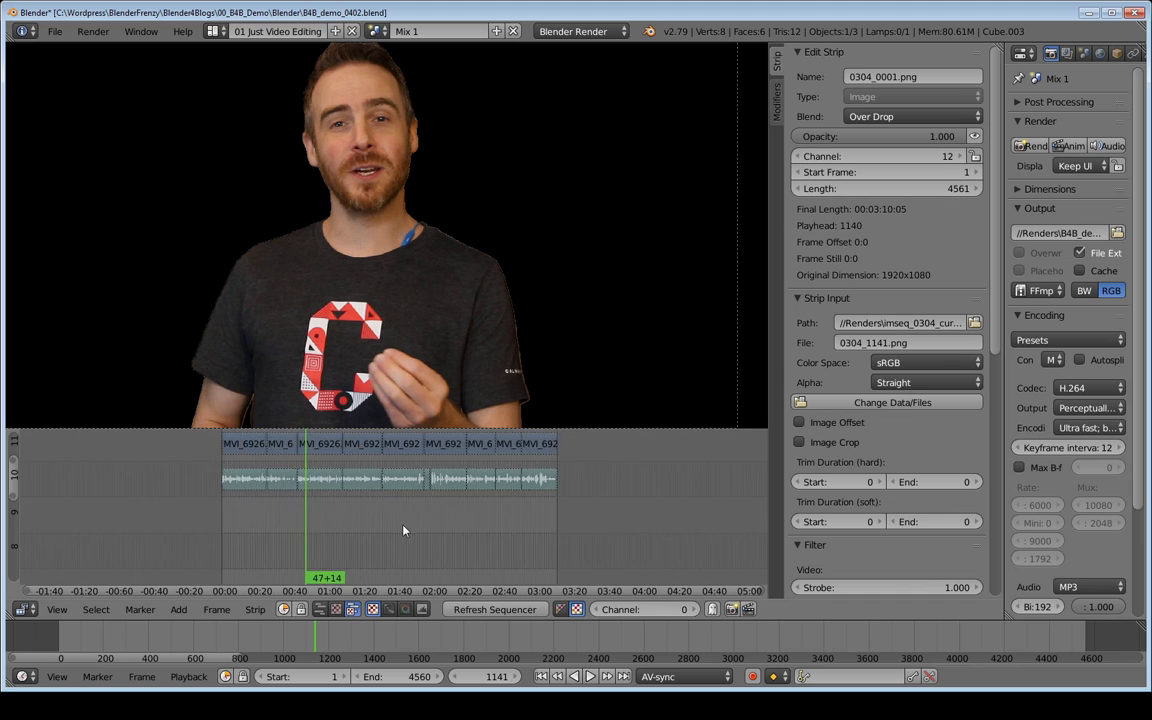
middle_click_drag(362, 472, 392, 571)
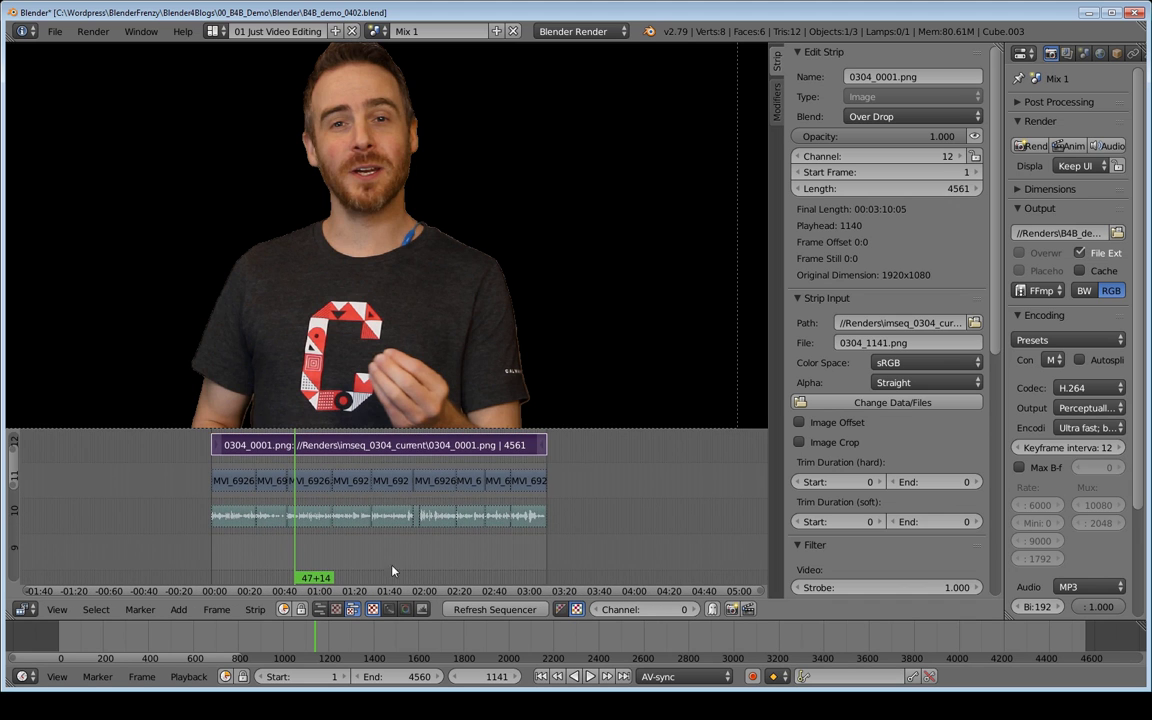
left_click_drag(433, 430, 428, 363)
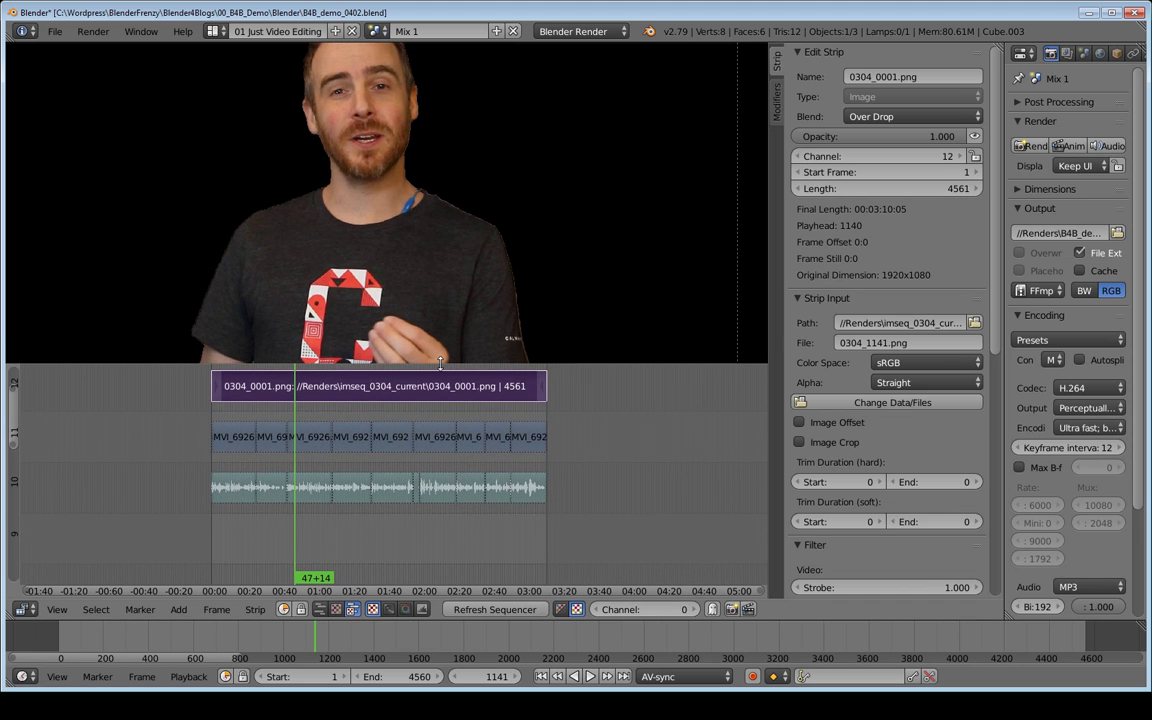
middle_click_drag(452, 470, 472, 307, "ctrl")
scroll(472, 307, "down", 1)
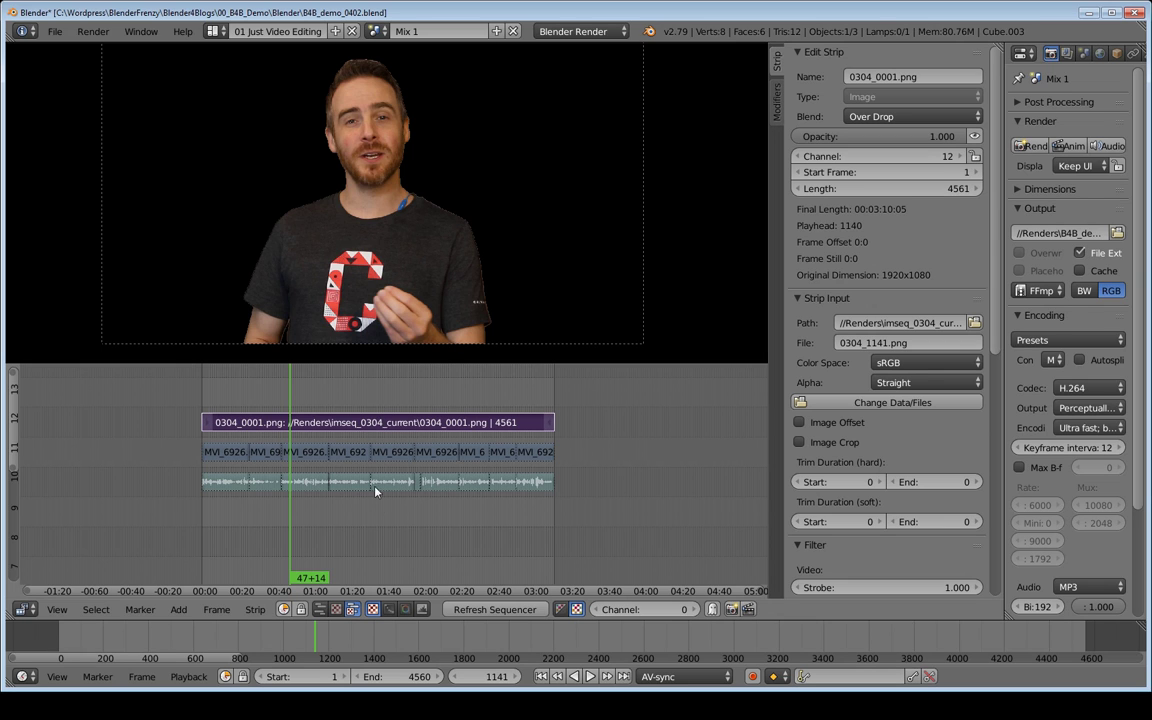
Step: Add a black Color effect strip at frame 1 and move it to channel 9
key("shift+Left")
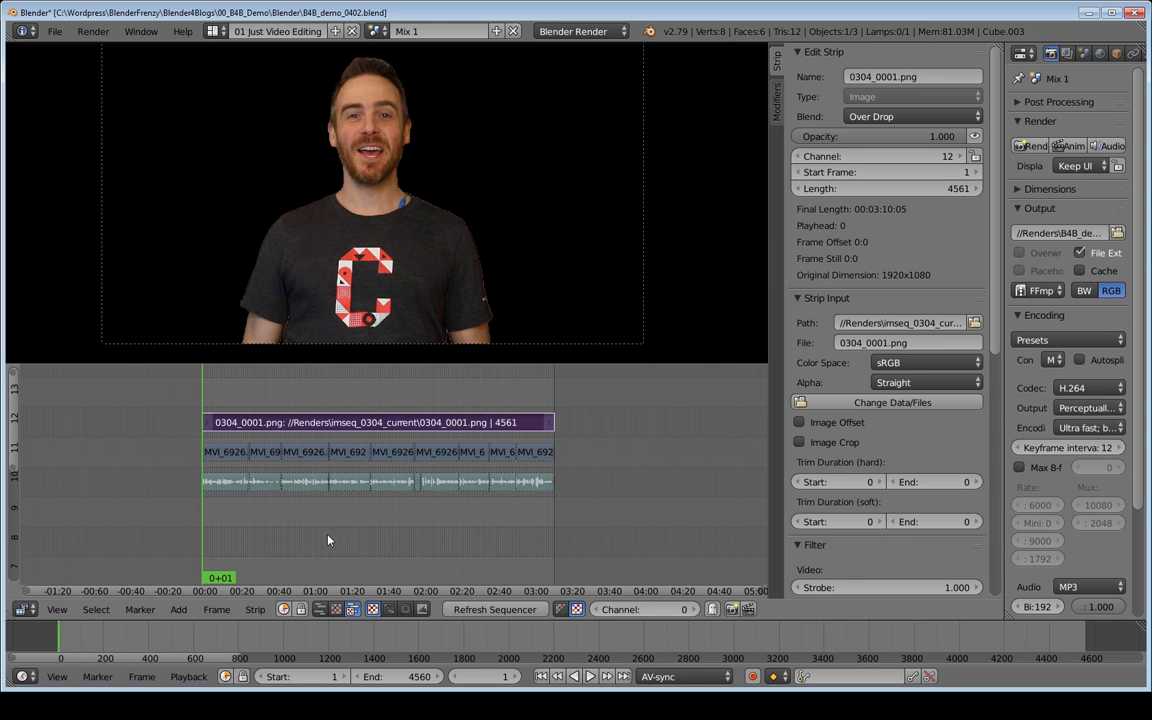
key("shift+a")
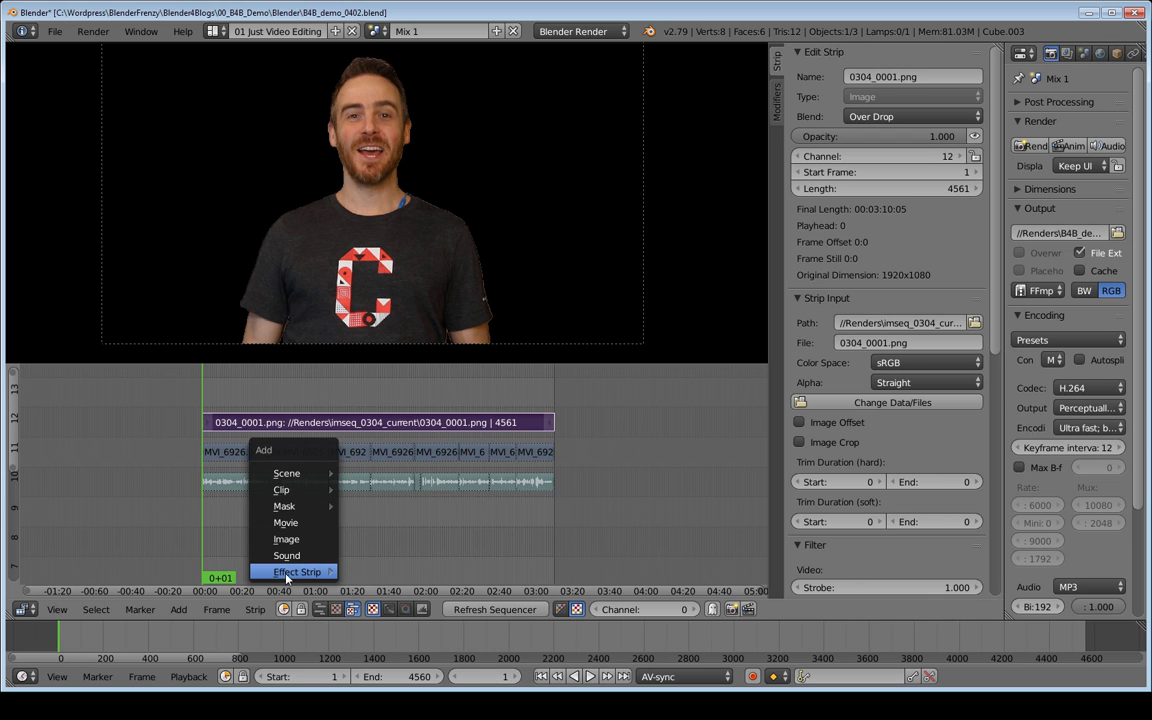
mouse_move(290, 574)
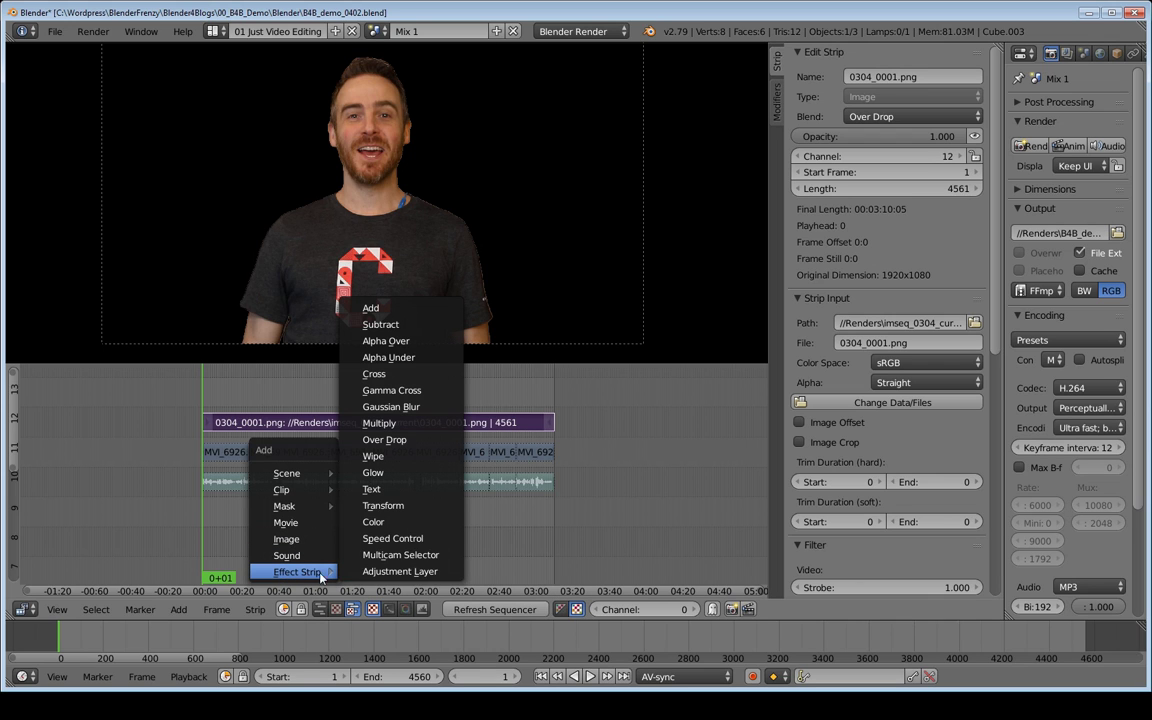
left_click(376, 524)
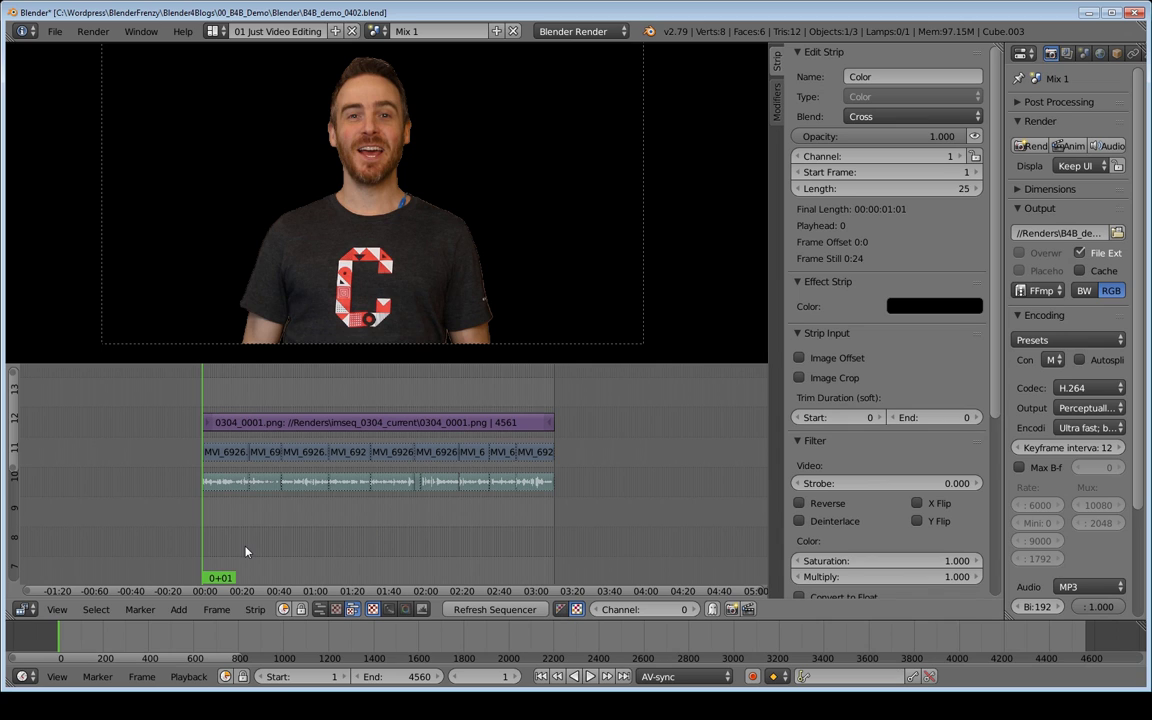
key("g")
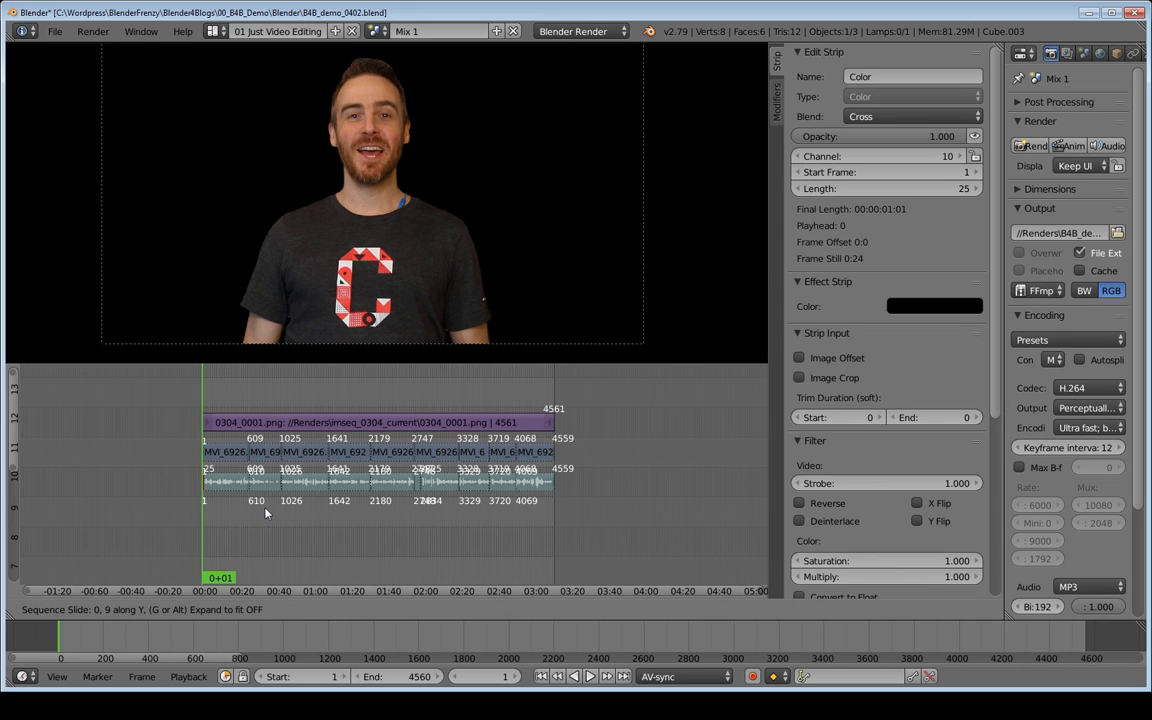
left_click(256, 538)
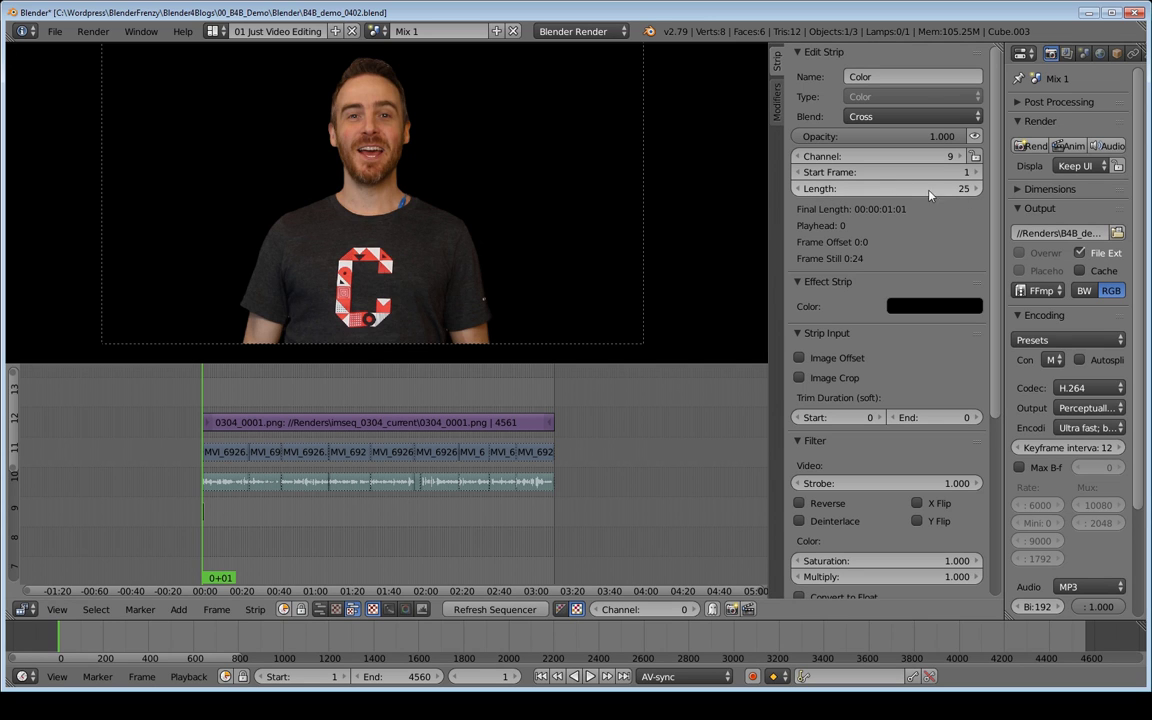
Step: Set the Color strip's length to 4561 frames to match the 0304 image sequence
left_click_drag(841, 187, 922, 187)
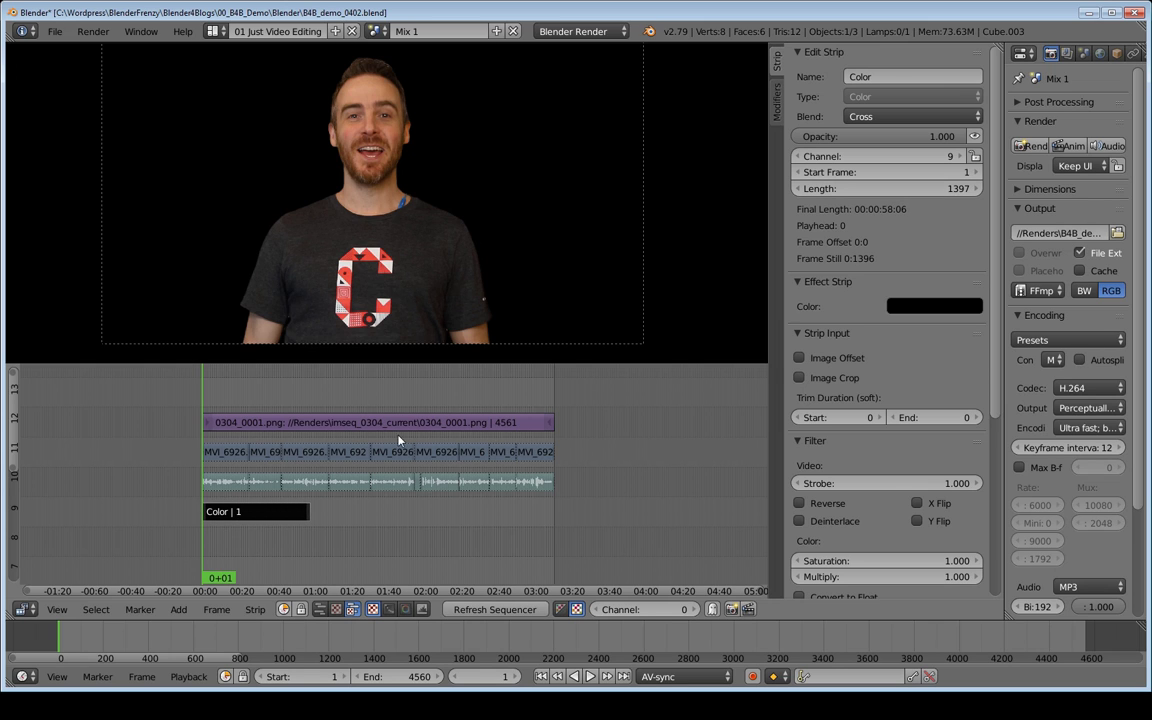
right_click(357, 422)
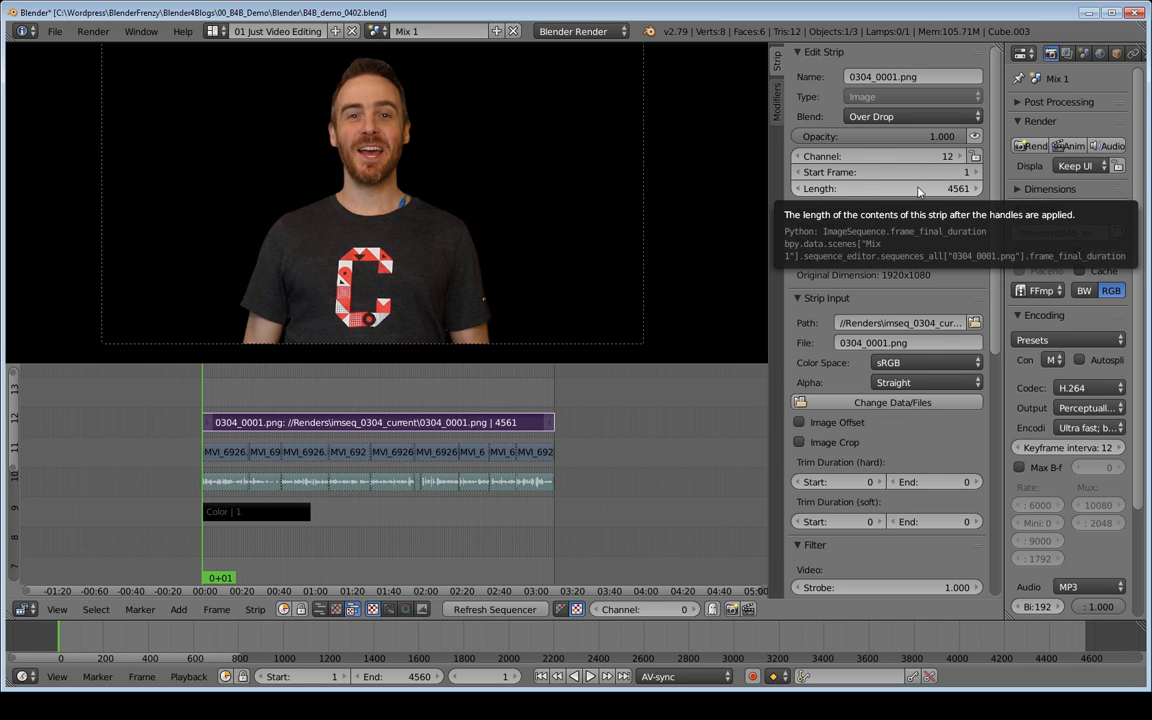
right_click(258, 514)
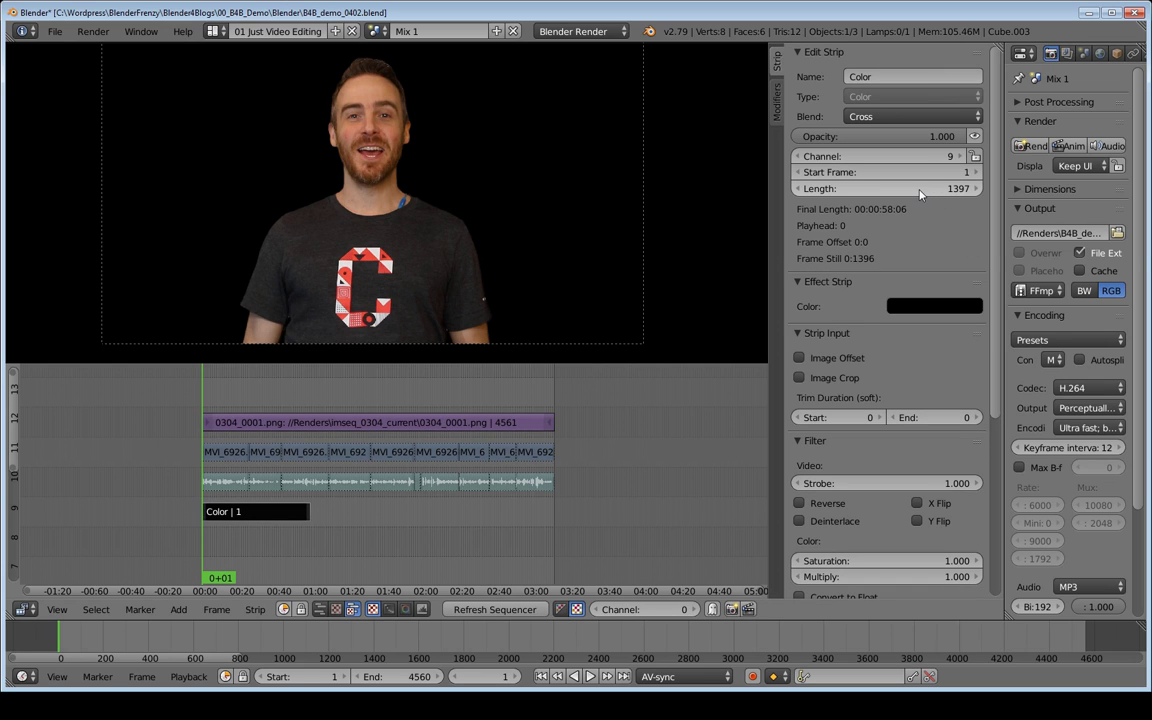
type("4561")
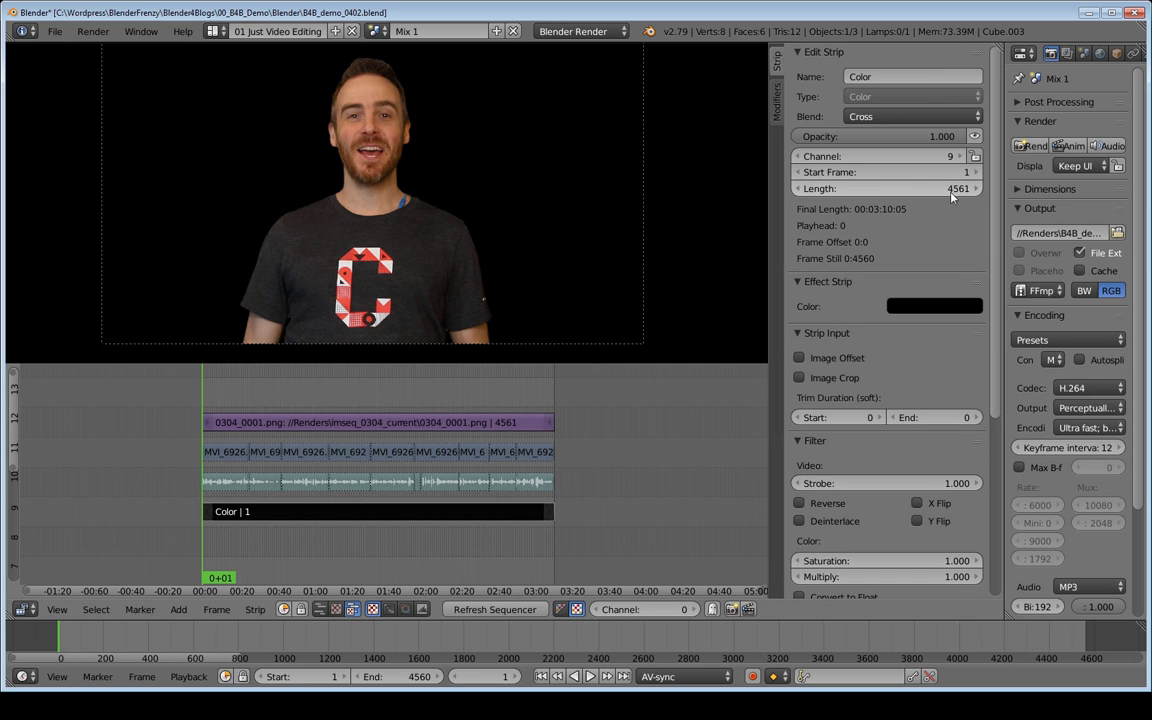
right_click(368, 427)
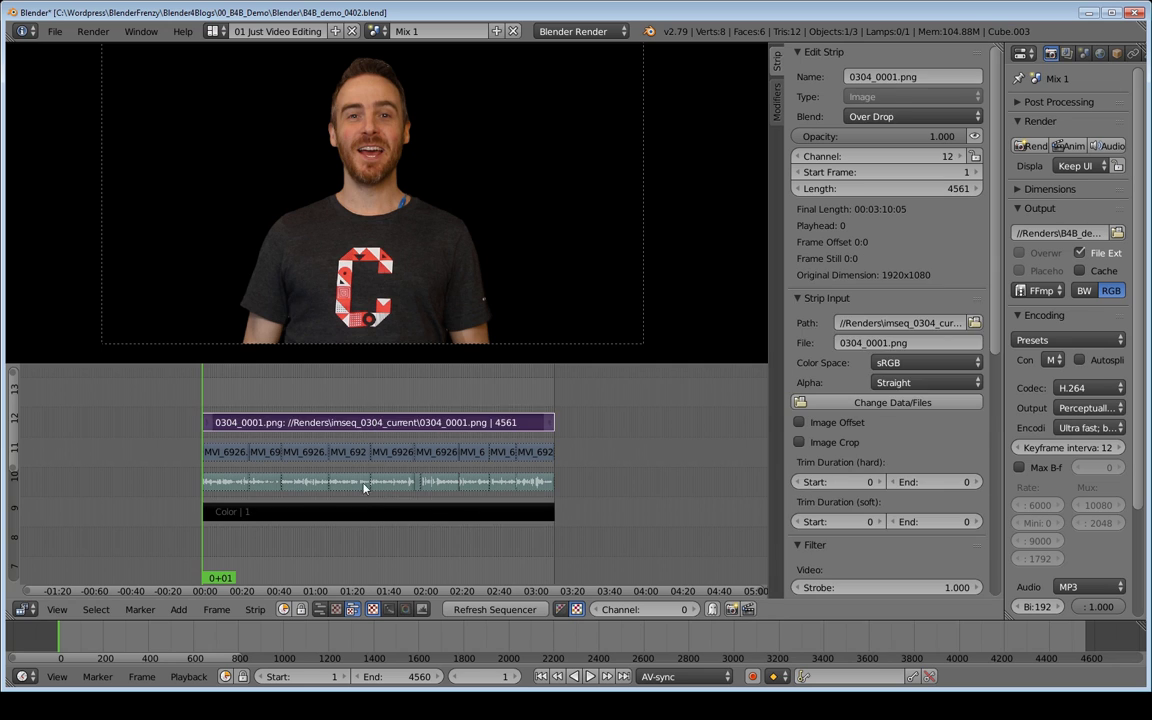
key("ctrl+z")
right_click(374, 429)
right_click(371, 515)
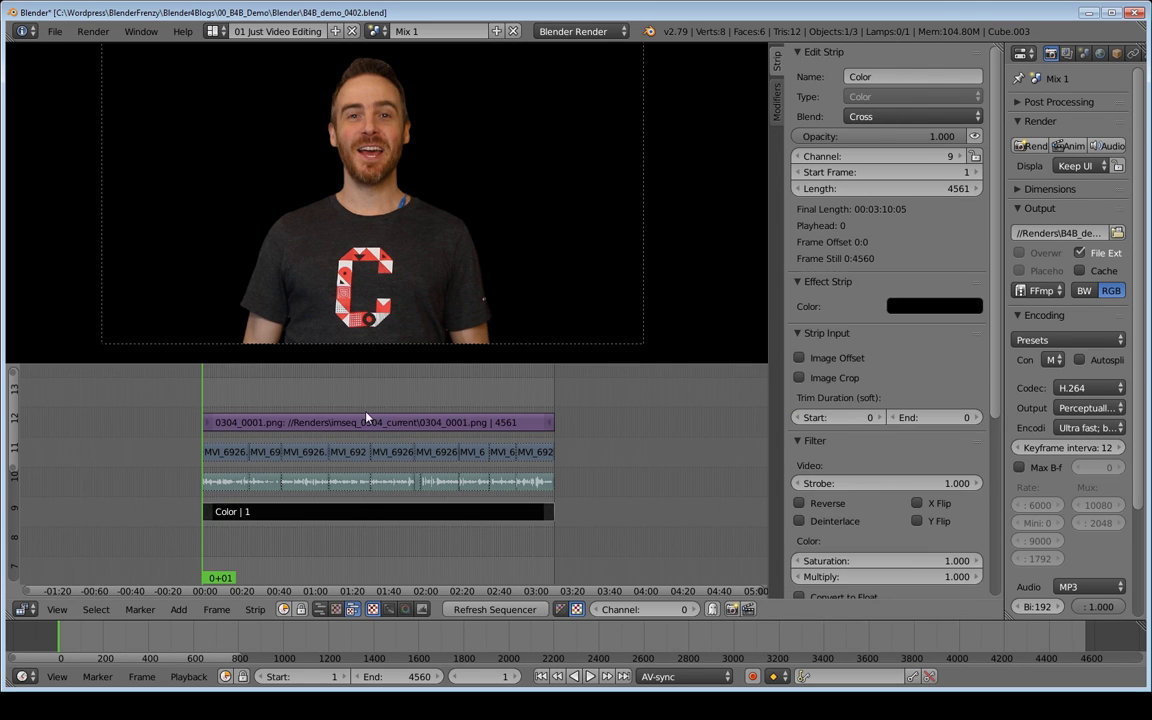
right_click(367, 420)
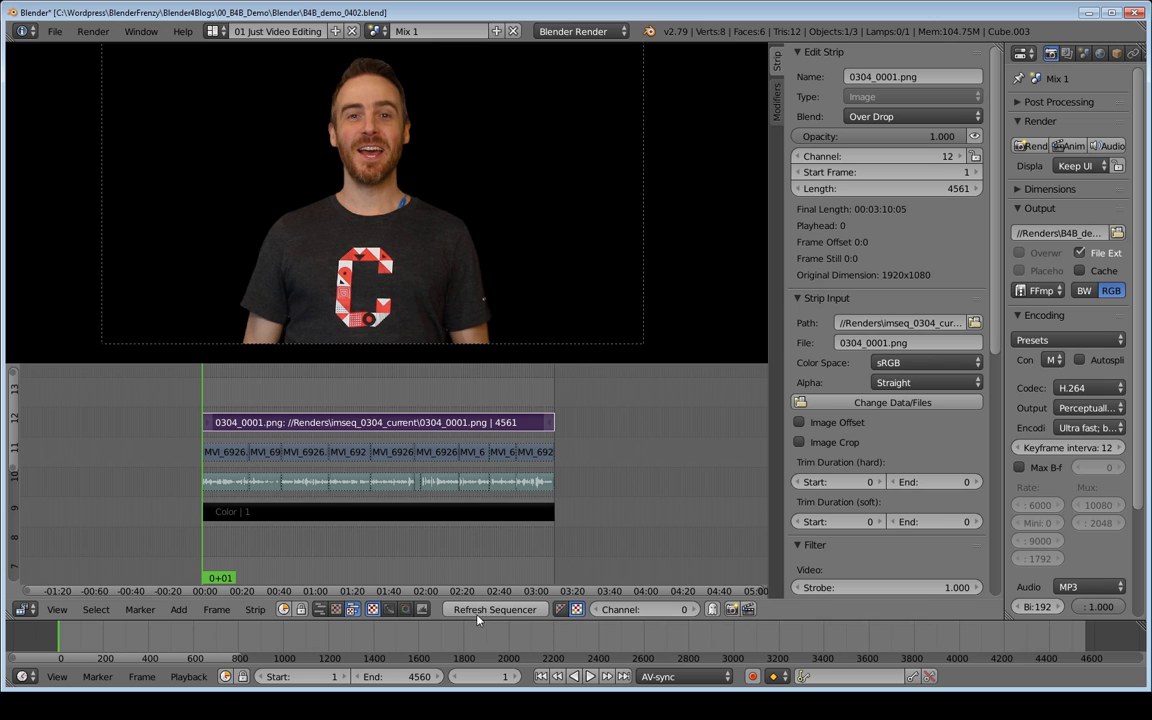
left_click(501, 610)
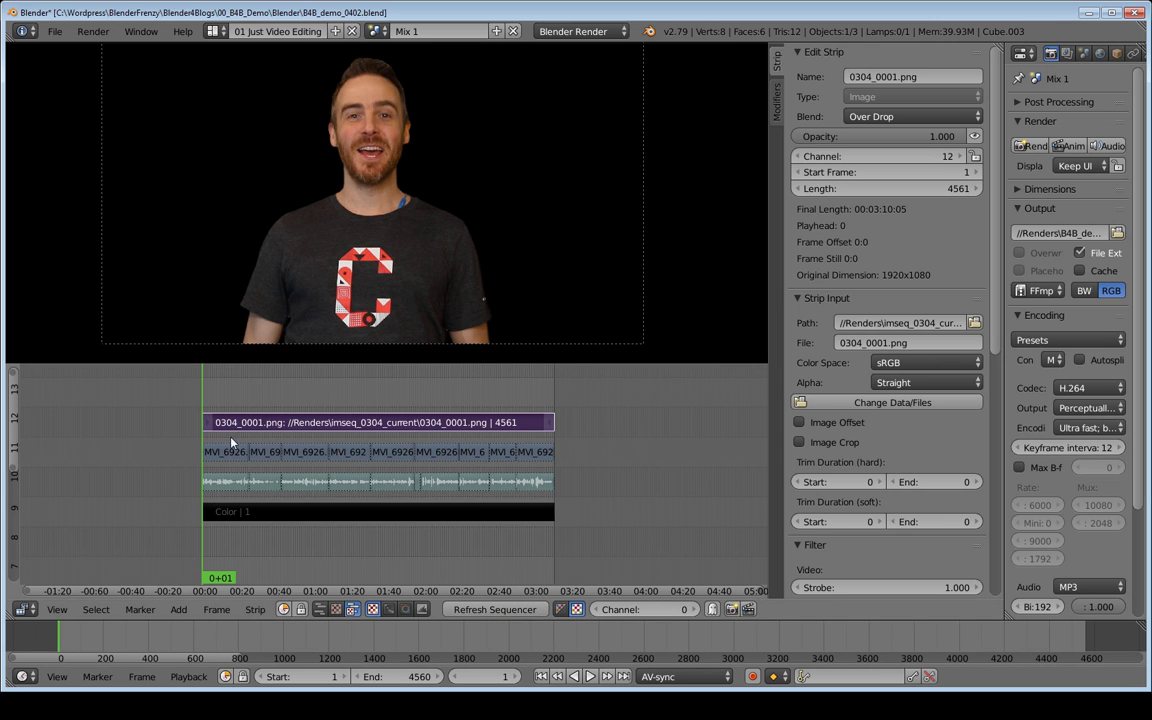
Step: Play the keyed composite over black to about frame 141, then inspect the cut footage clips
key("alt+a")
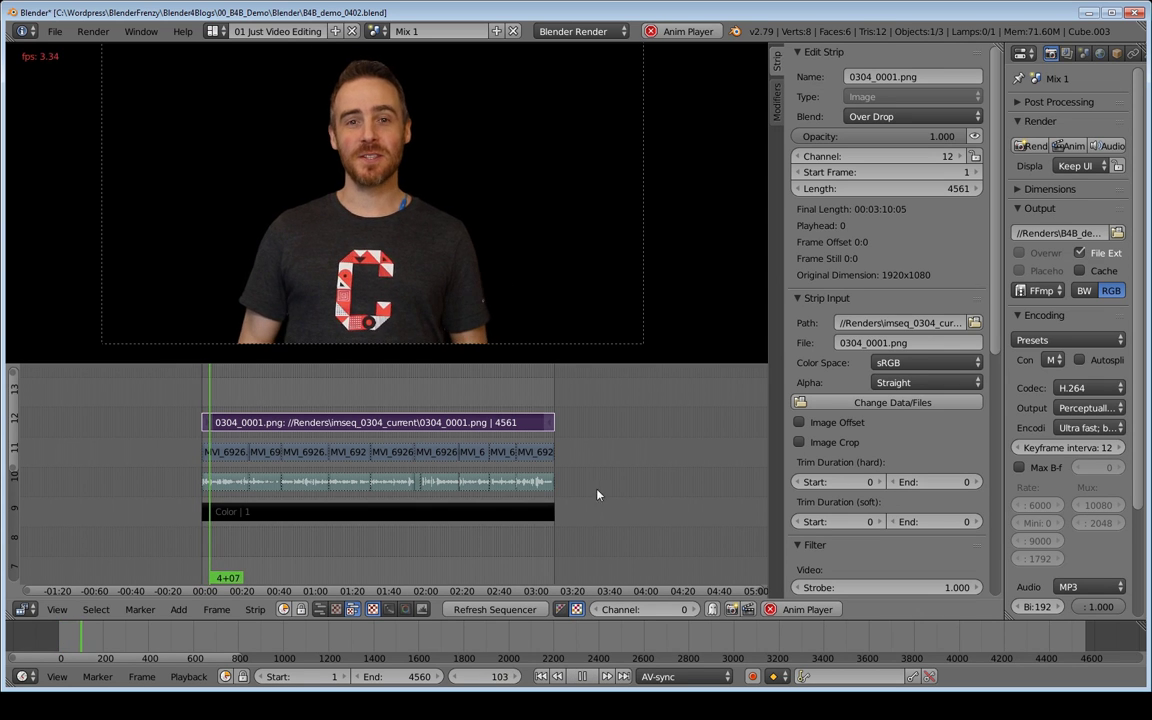
key("alt+a")
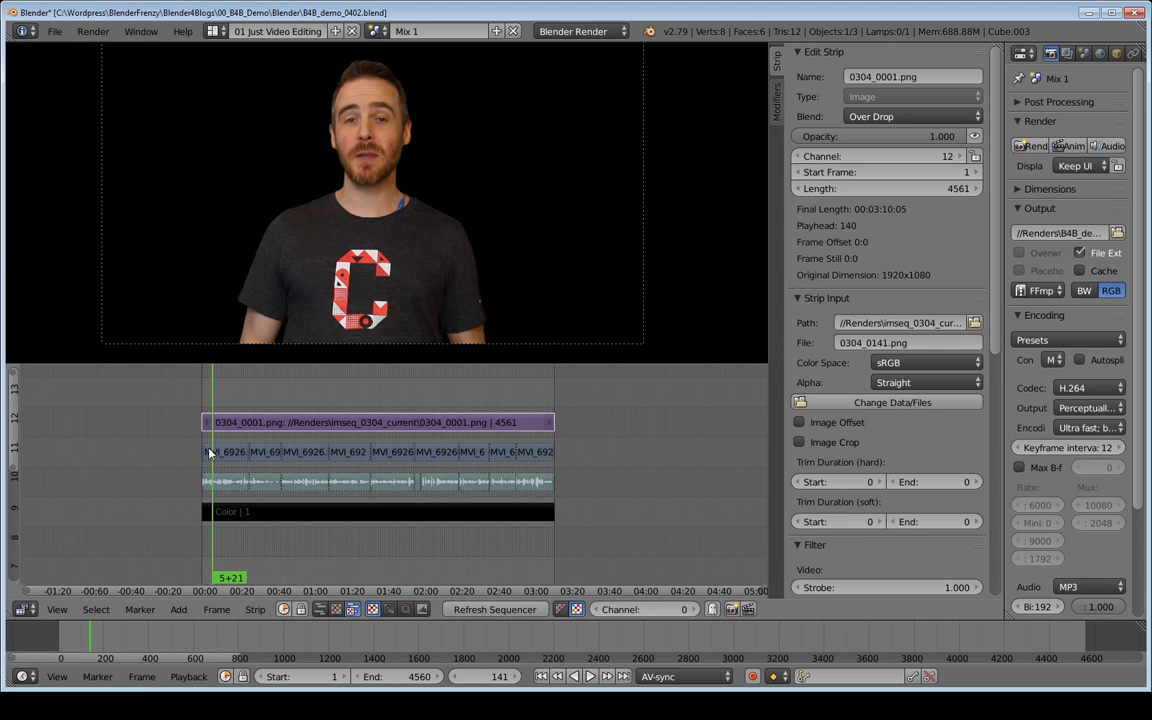
right_click(212, 453)
right_click(240, 482)
right_click(265, 452)
right_click(265, 483)
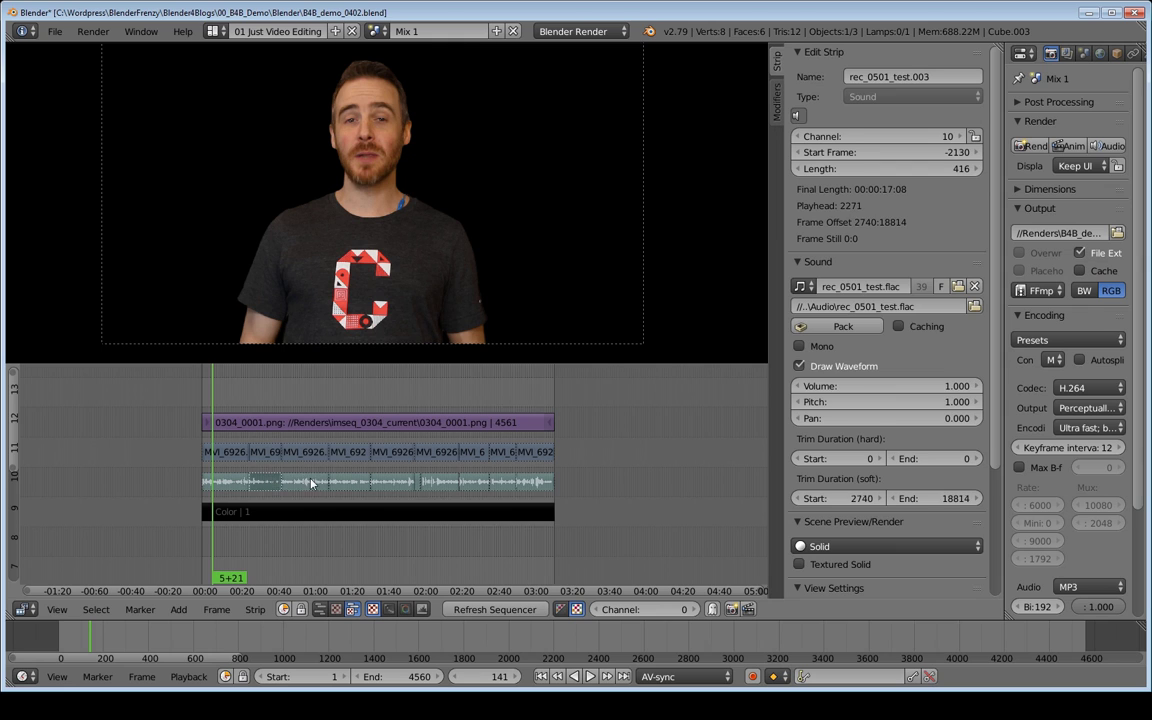
right_click(302, 452)
Step: Check the remaining clips and box-select the footage video and audio clips together
right_click(340, 453)
right_click(360, 470)
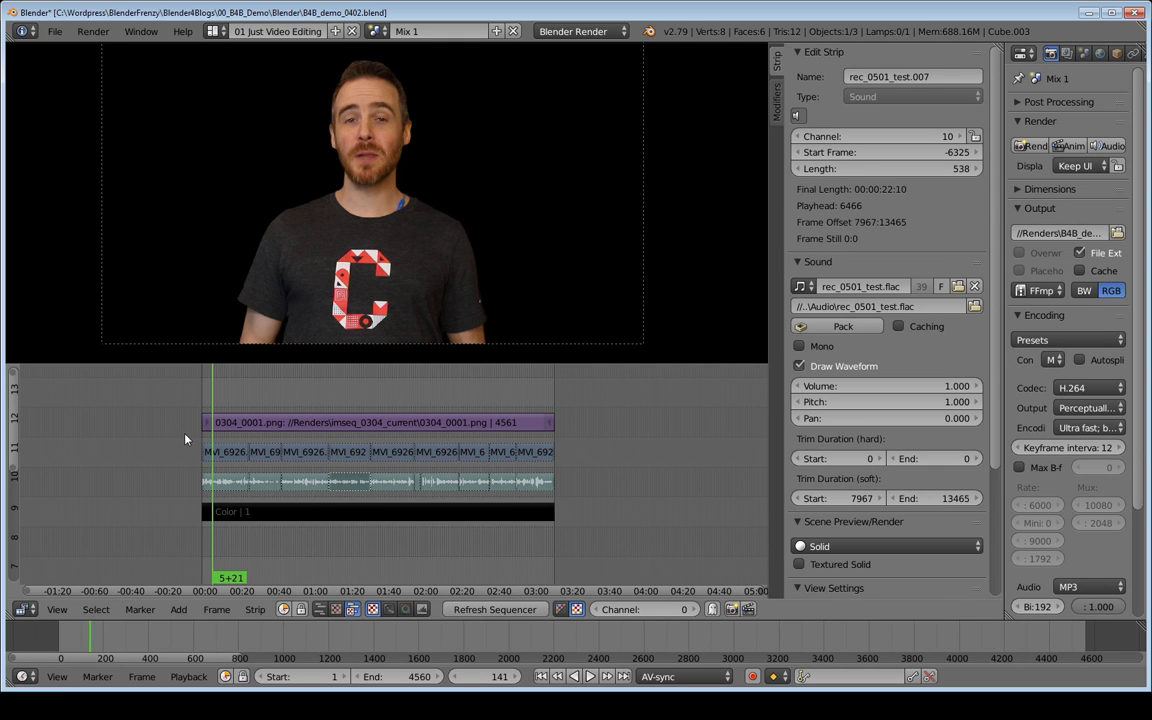
key("b")
left_click_drag(187, 442, 590, 498)
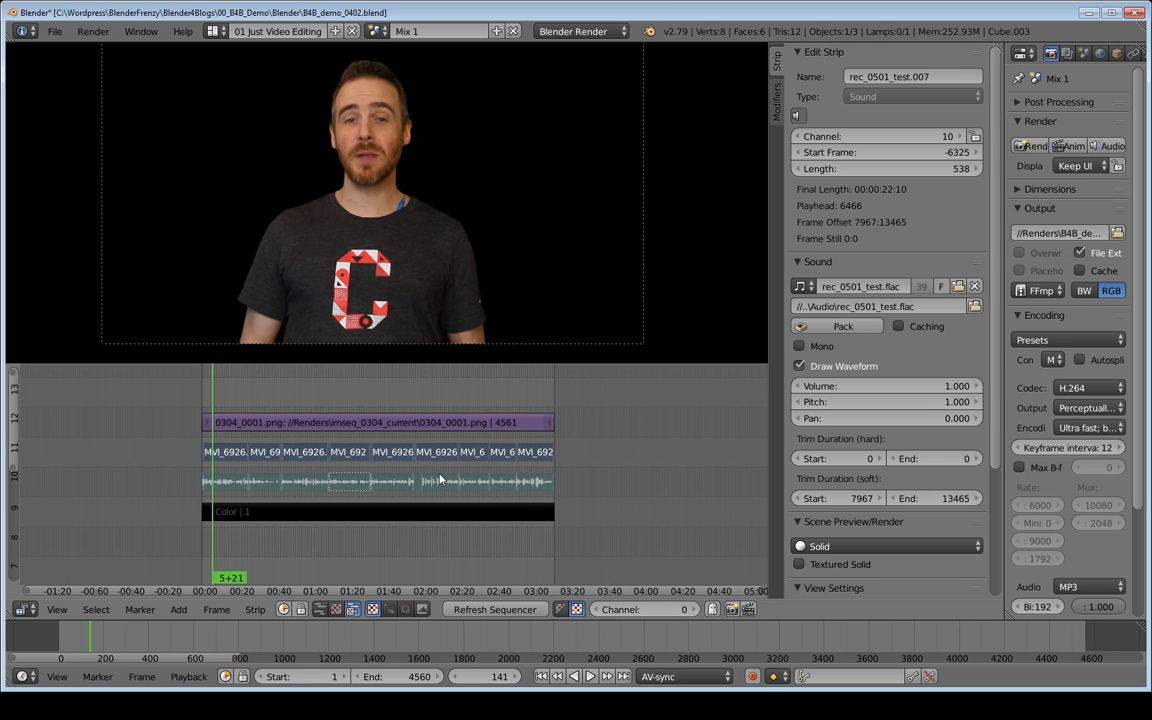
Step: Undo, then box-select the channel-11 MVI movie clips and group them into a MetaStrip
key("ctrl+z")
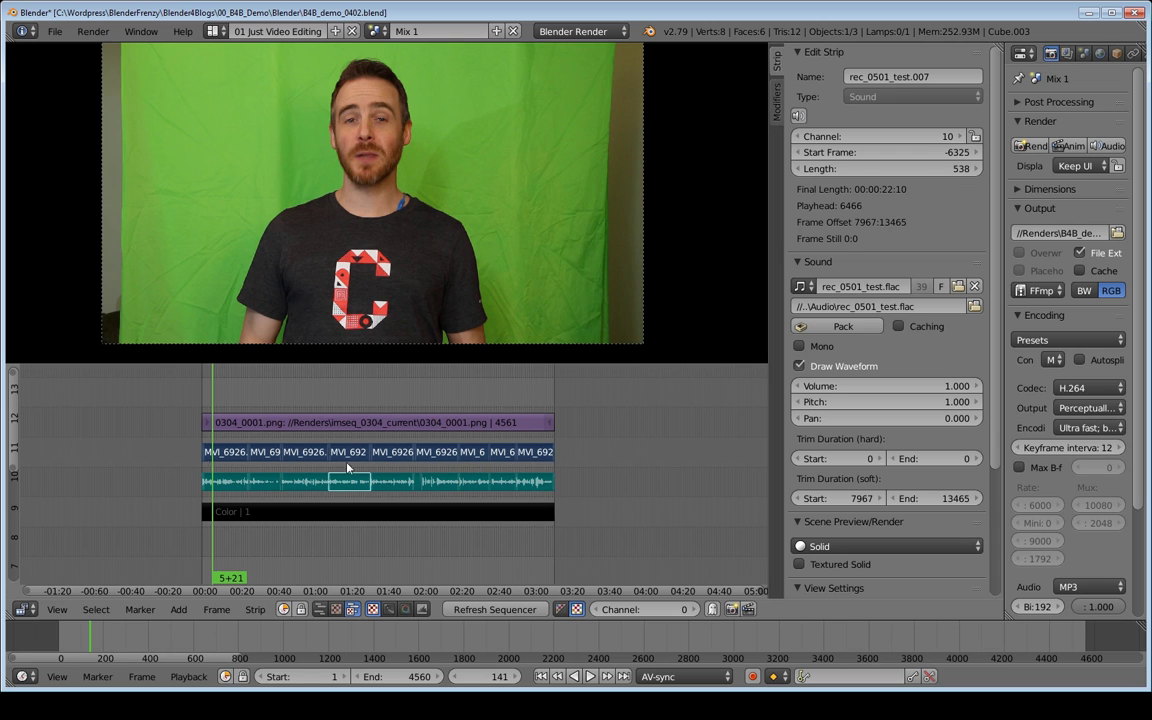
right_click(186, 447, "ctrl")
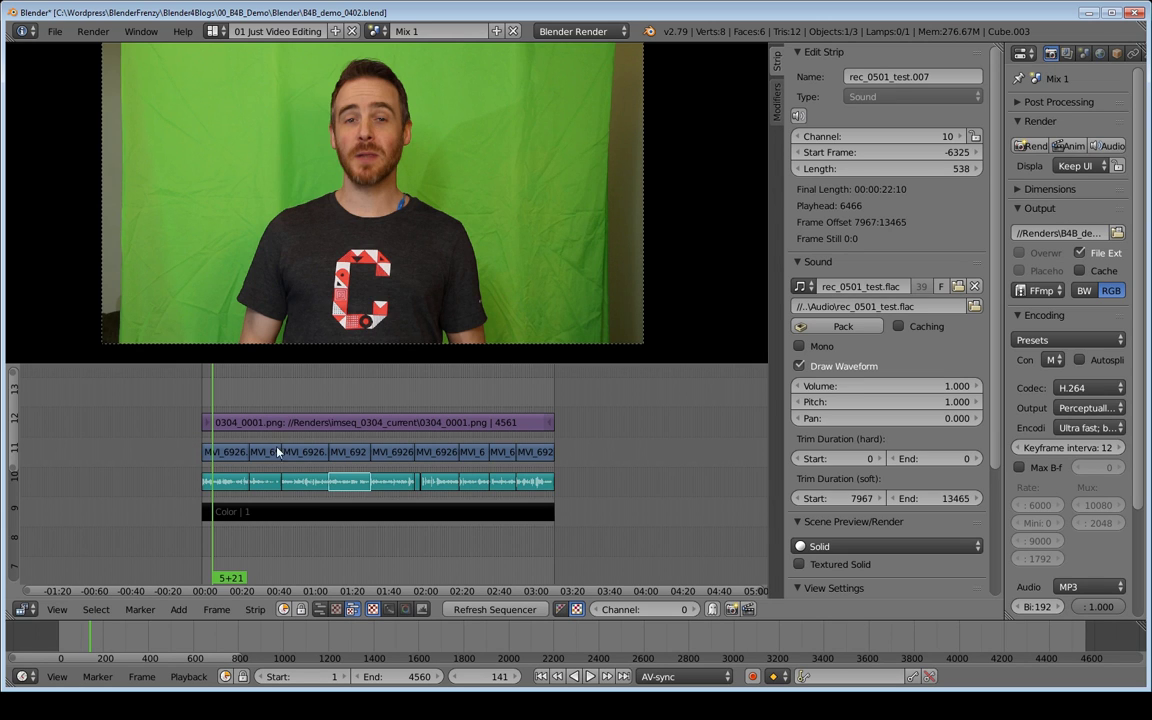
key("b")
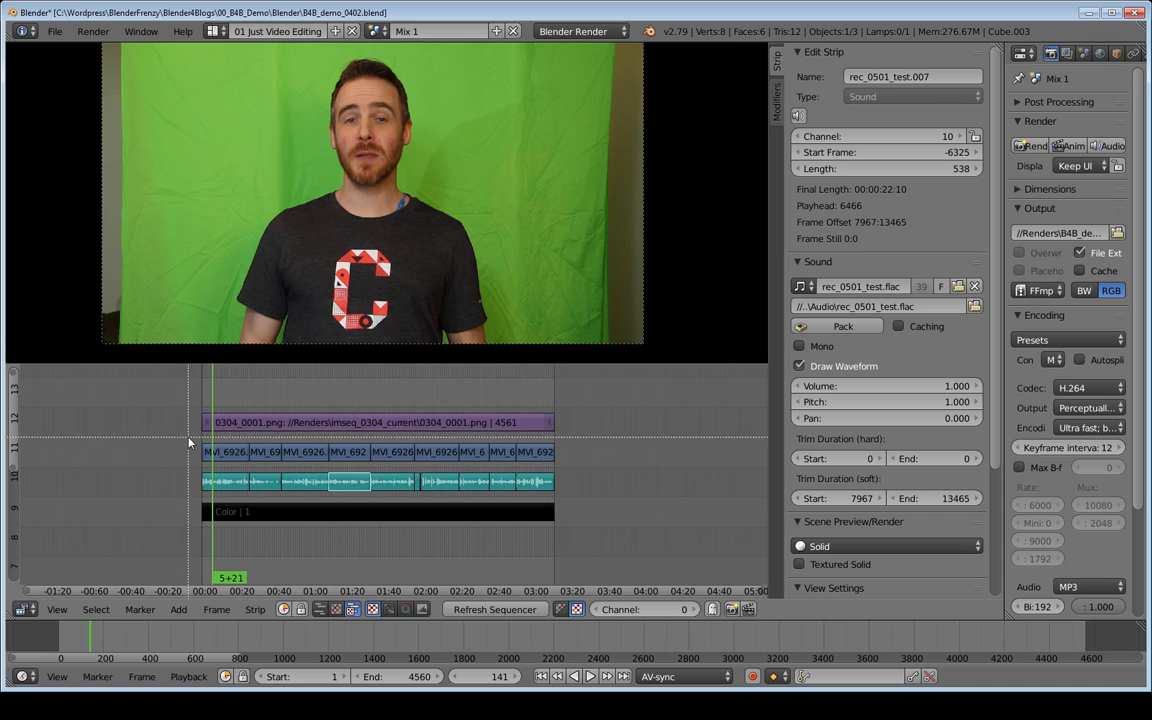
left_click_drag(189, 437, 579, 462)
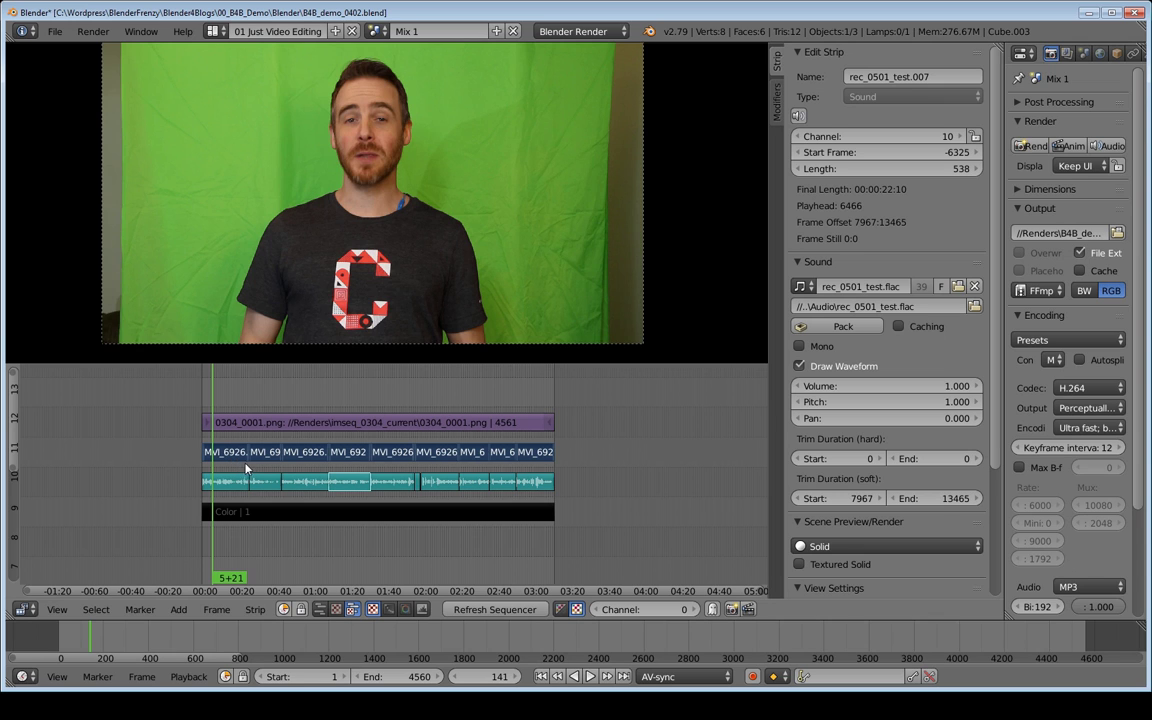
key("ctrl+g")
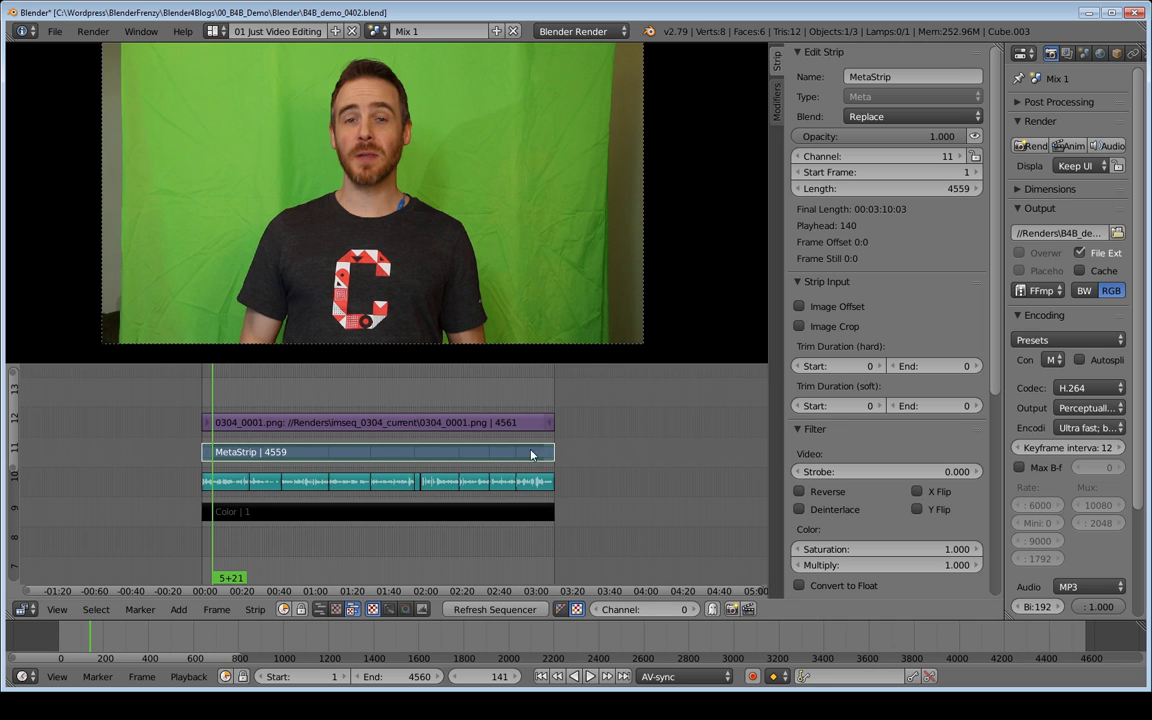
Step: Inspect the audio strip, keyed image strip and video MetaStrip, ending with the MetaStrip selected
right_click(340, 481)
right_click(345, 457)
right_click(345, 423)
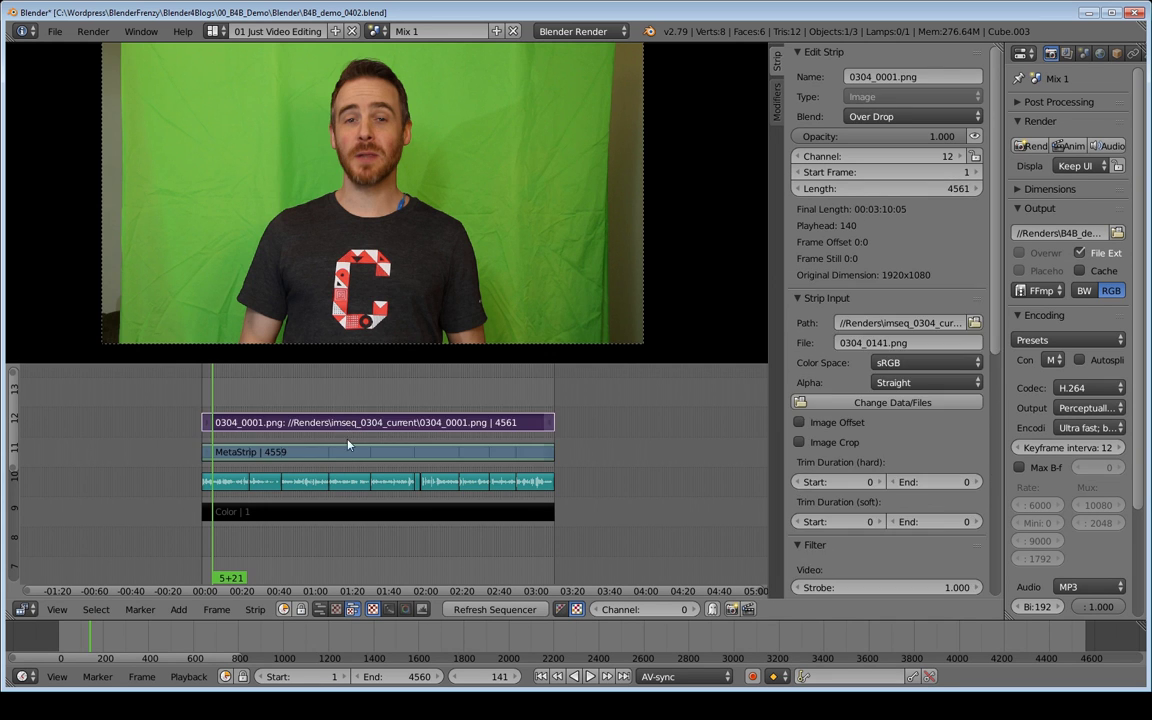
right_click(347, 455)
Step: Test-move the MetaStrip to frame -790, then undo so it starts at frame 1 again
key("g")
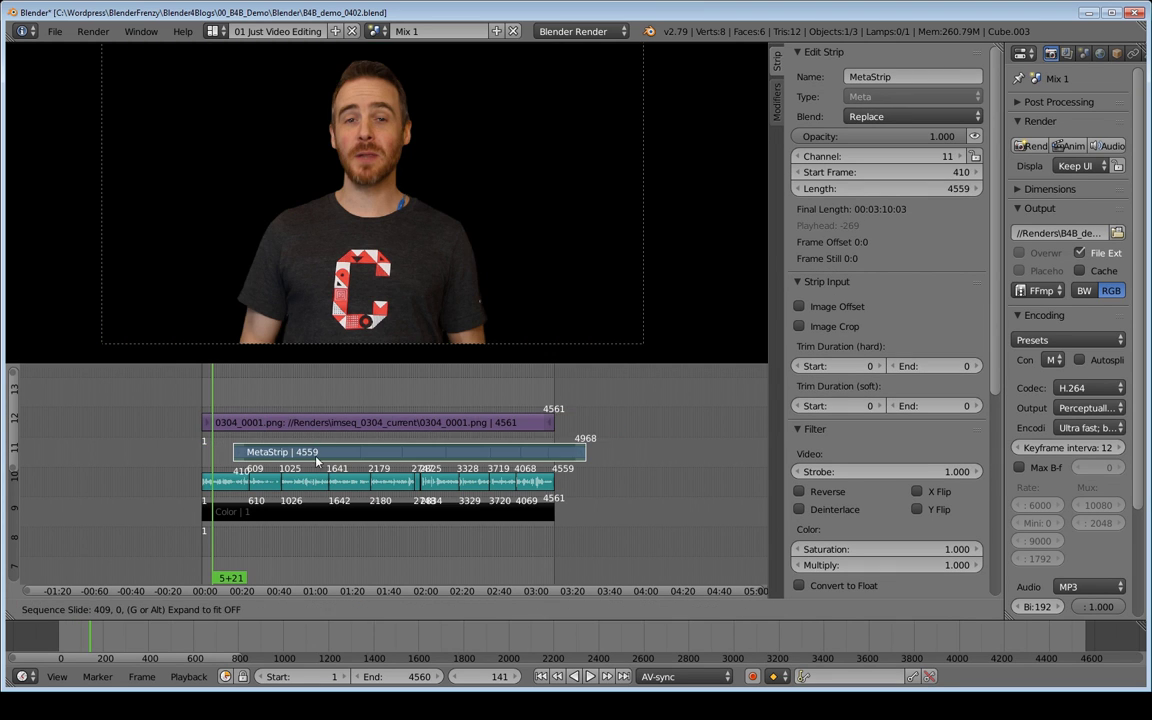
left_click(289, 458)
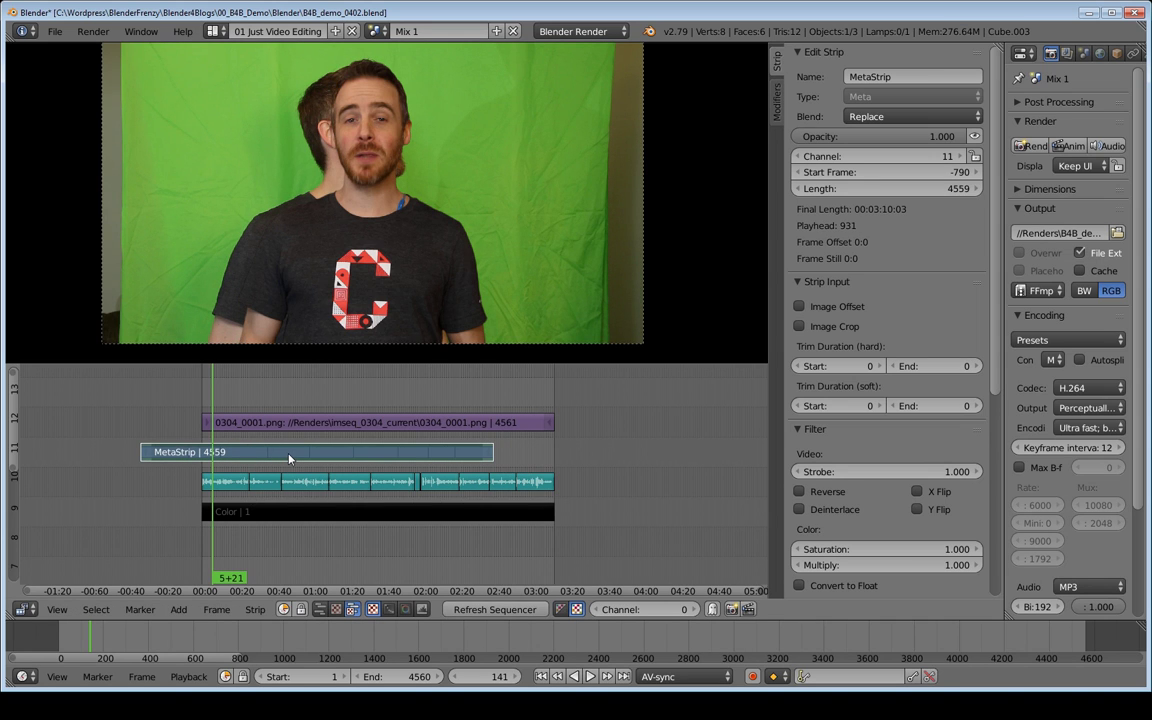
key("ctrl+z")
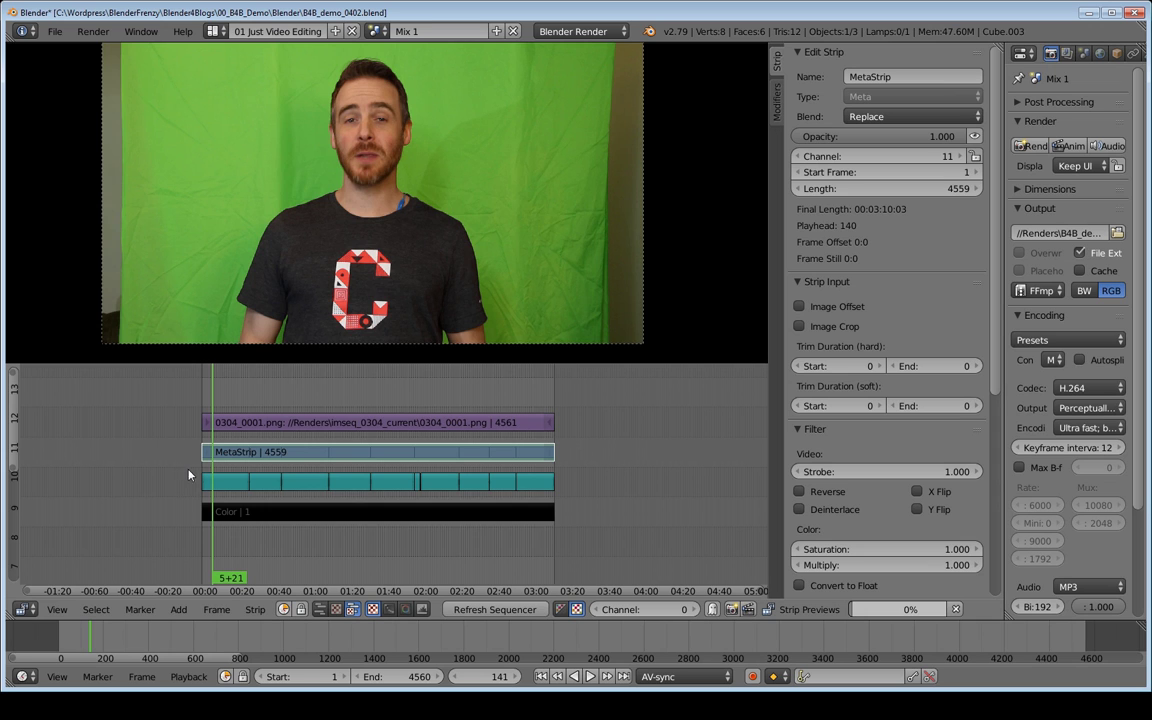
Step: Group the channel-10 audio clips into MetaStrip.001 and keep it on channel 10
left_click_drag(192, 469, 578, 503)
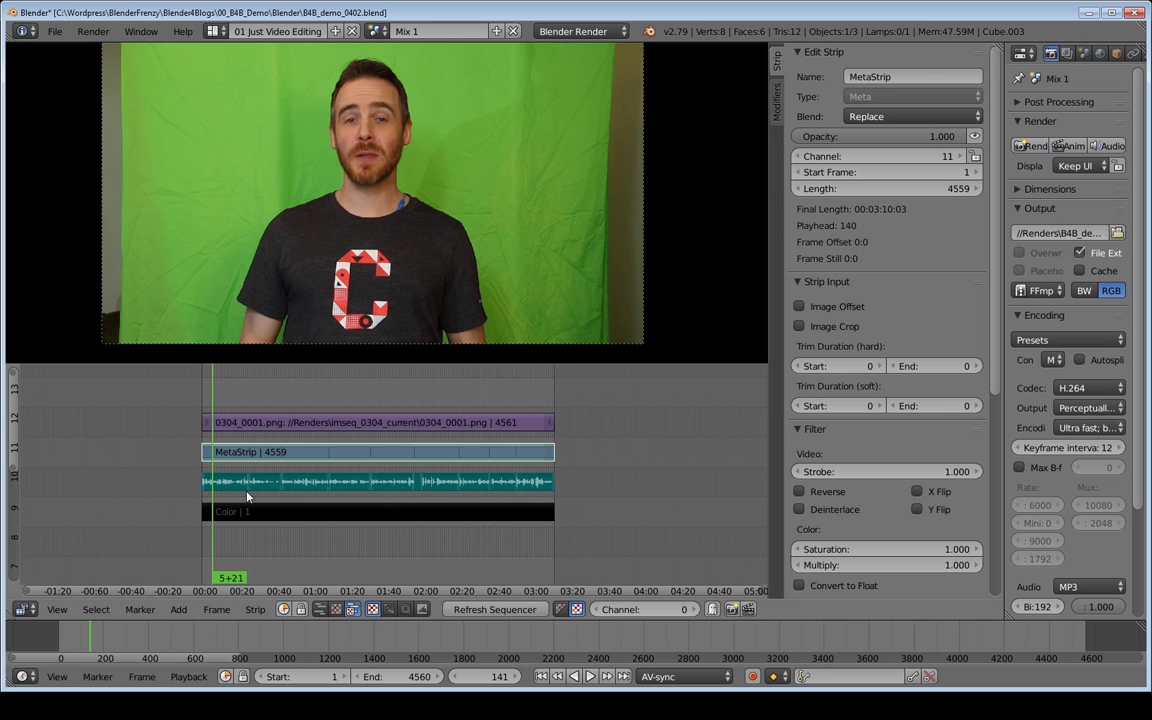
key("ctrl+g")
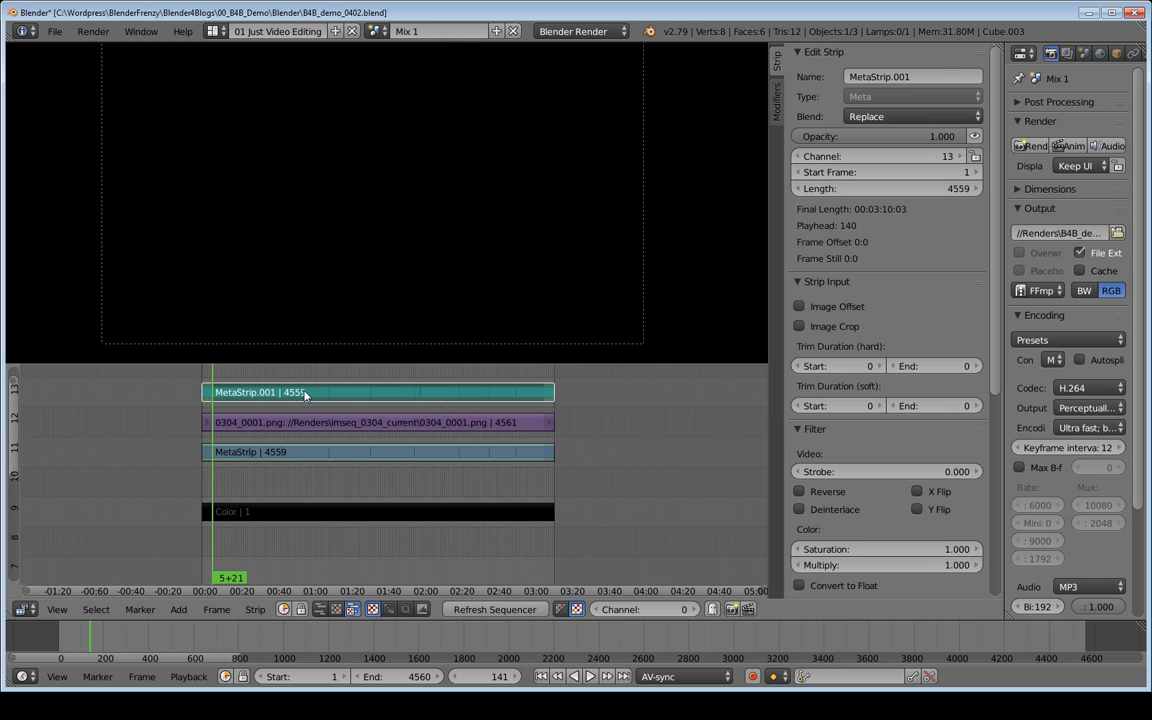
key("g")
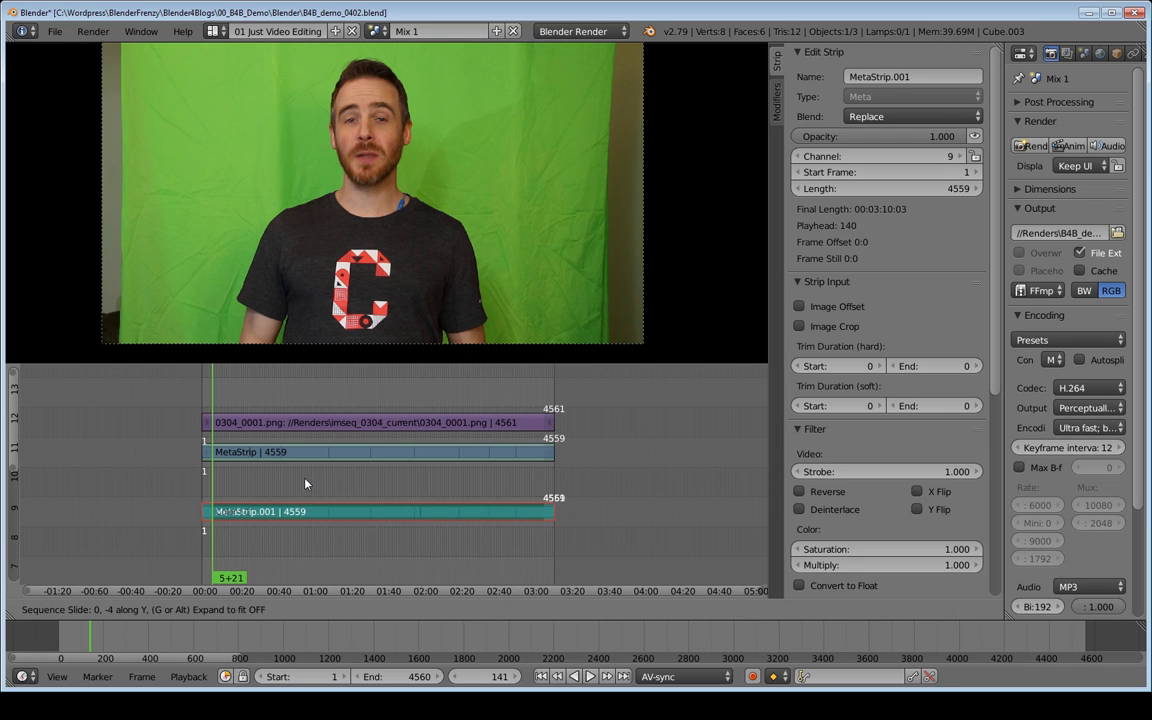
left_click(305, 470)
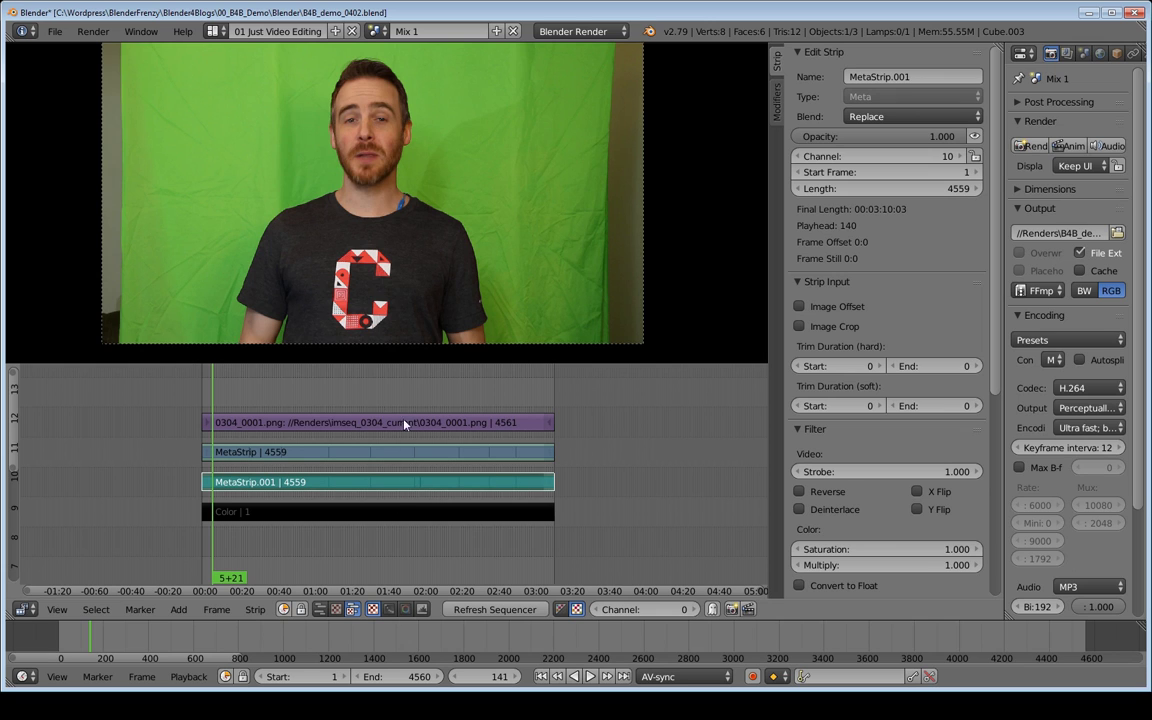
Step: Mute the channel-11 video MetaStrip to reveal the keyed presenter over black
right_click(322, 451)
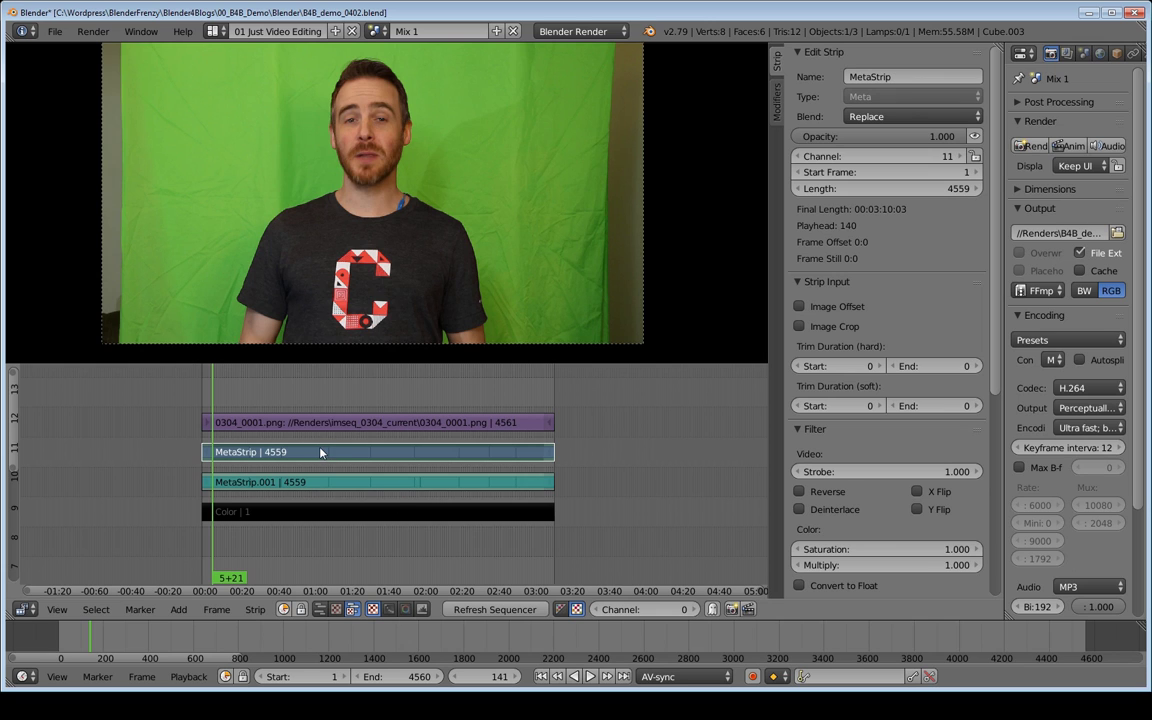
right_click(319, 481)
right_click(316, 453)
key("h")
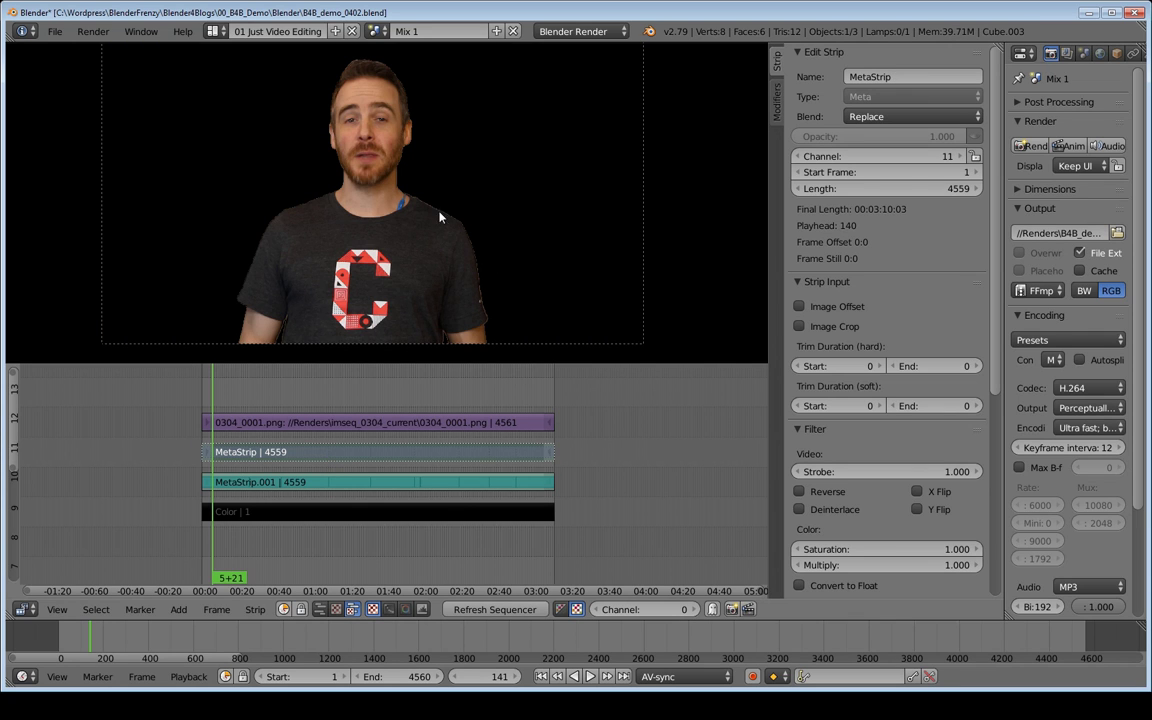
scroll(503, 296, "up", 3)
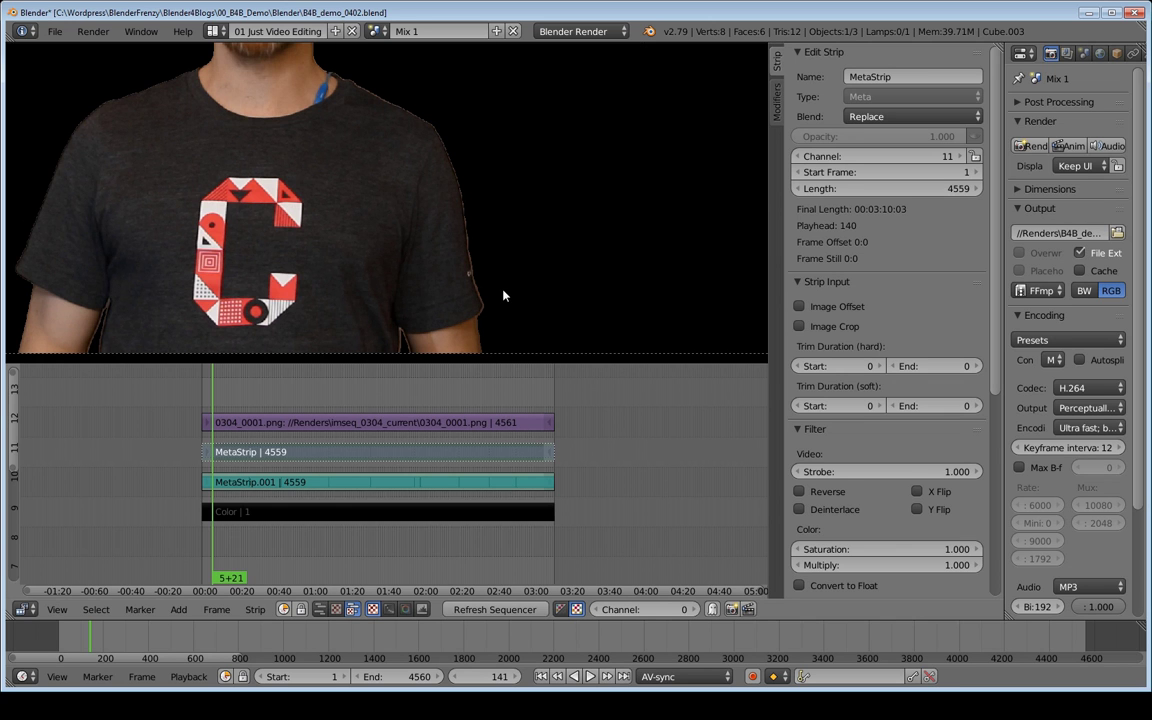
scroll(510, 290, "up", 2)
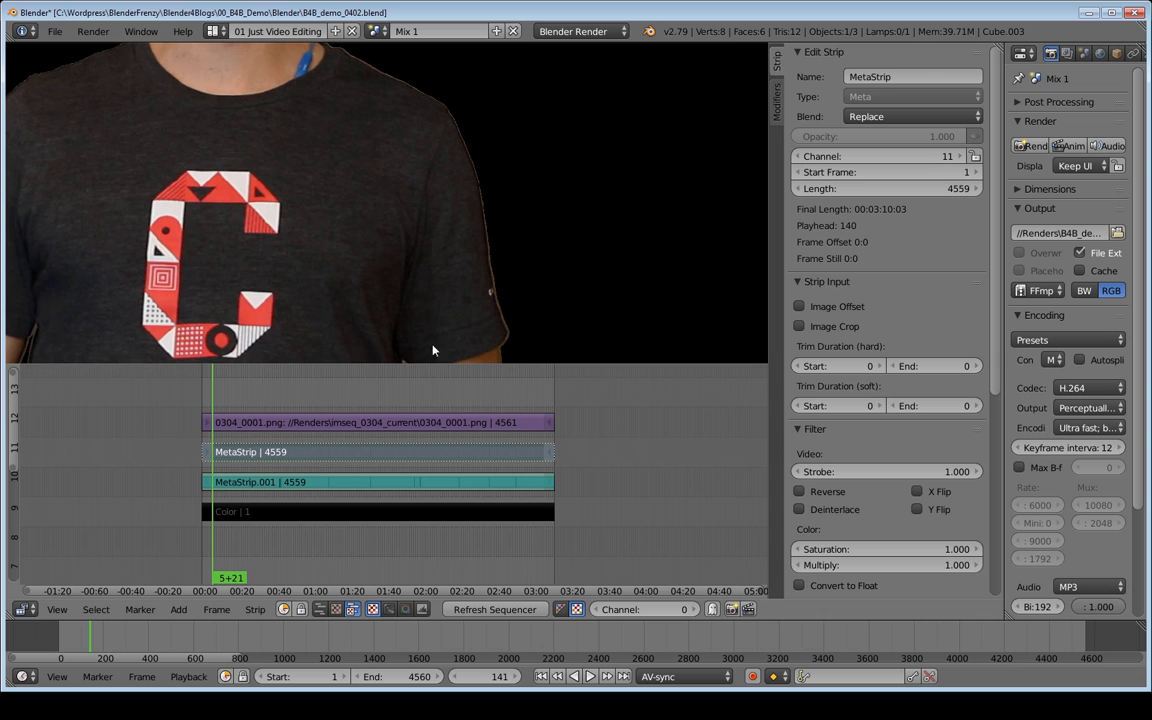
scroll(464, 263, "down", 1)
scroll(464, 263, "down", 4)
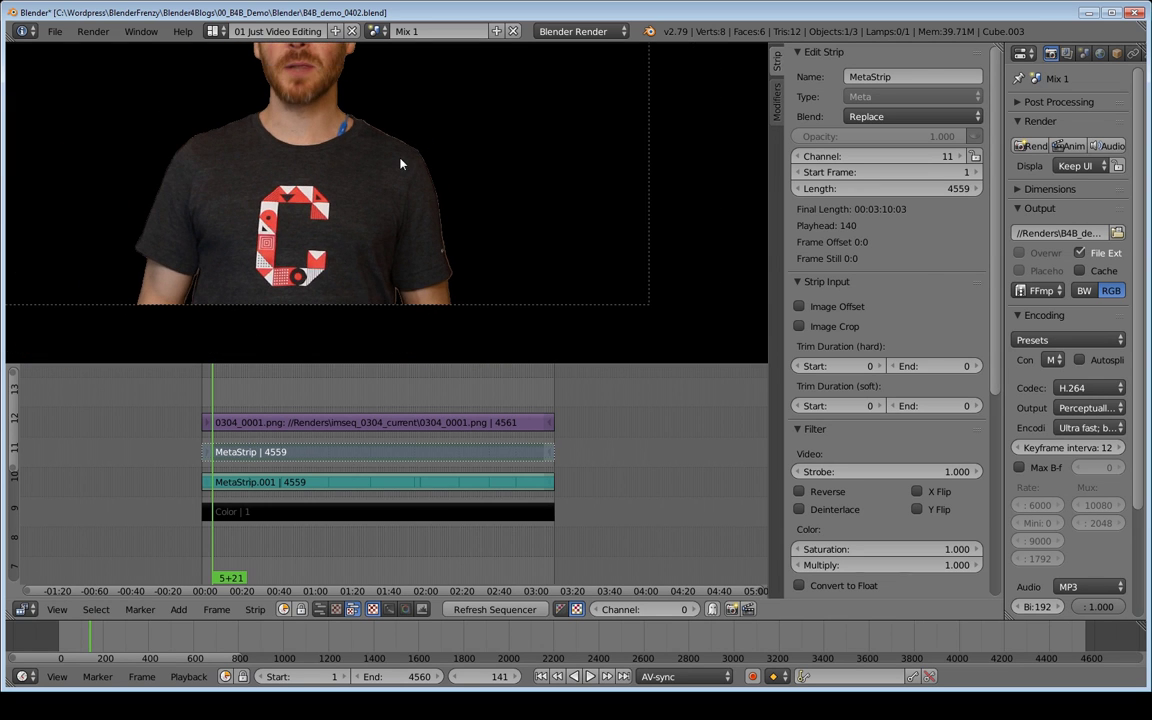
scroll(467, 226, "down", 3)
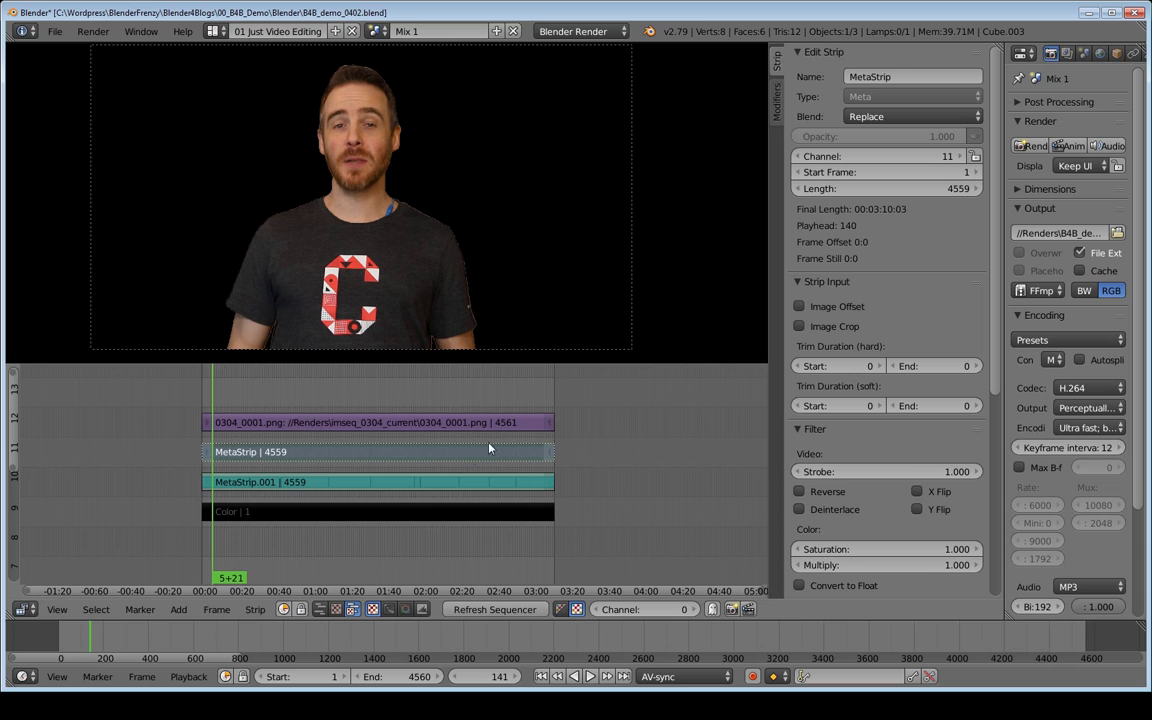
right_click(433, 432)
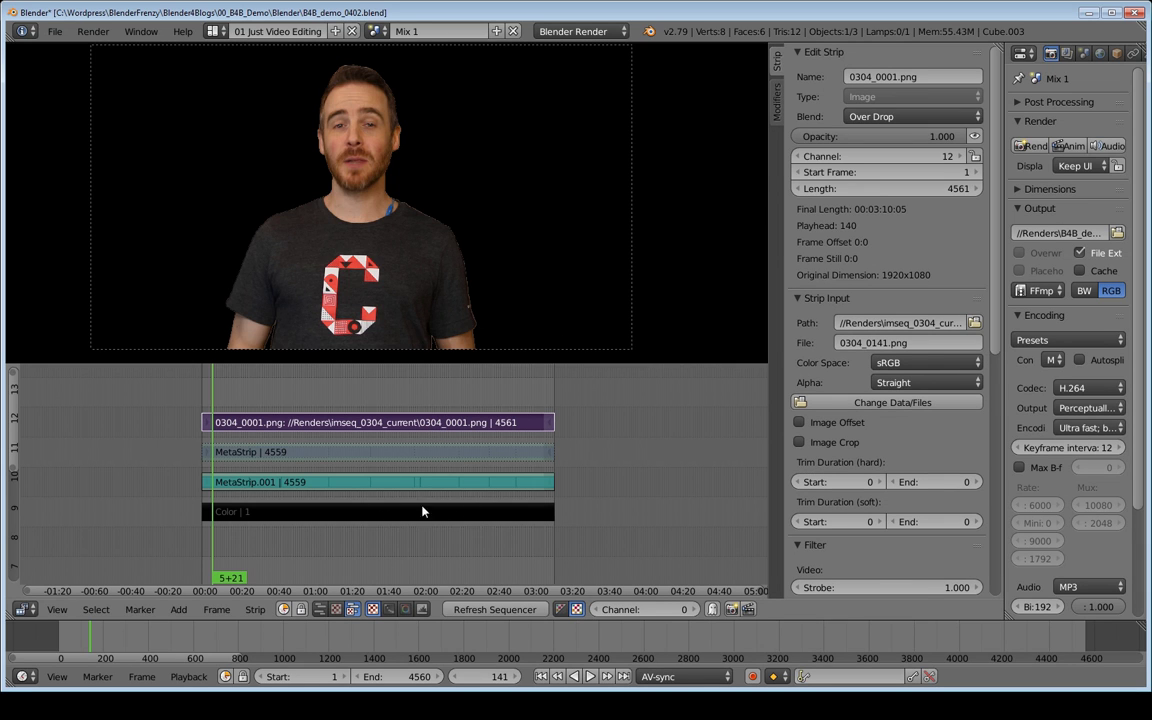
right_click(383, 454)
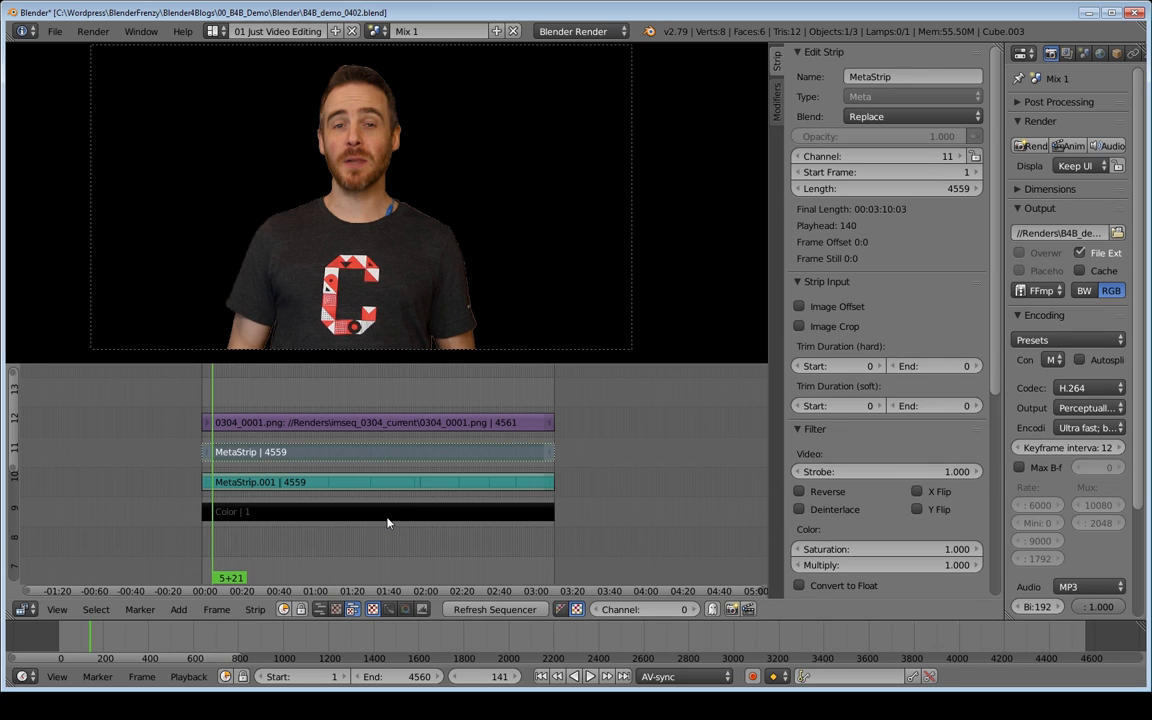
right_click(376, 487)
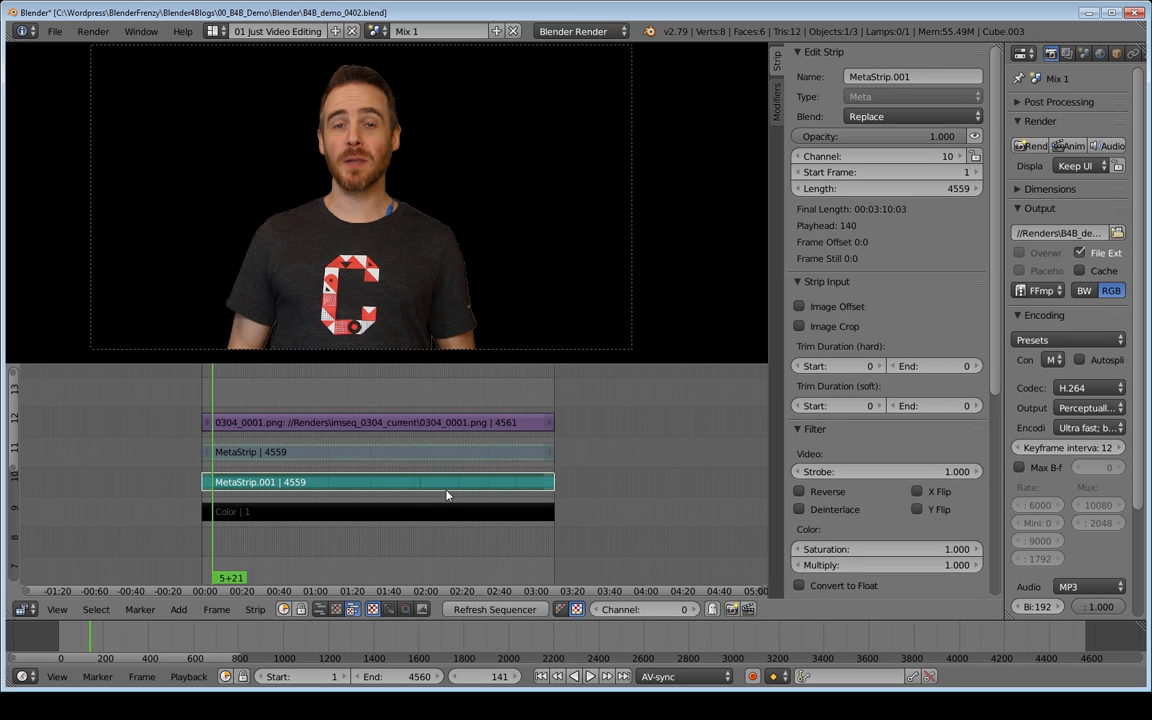
right_click(280, 516)
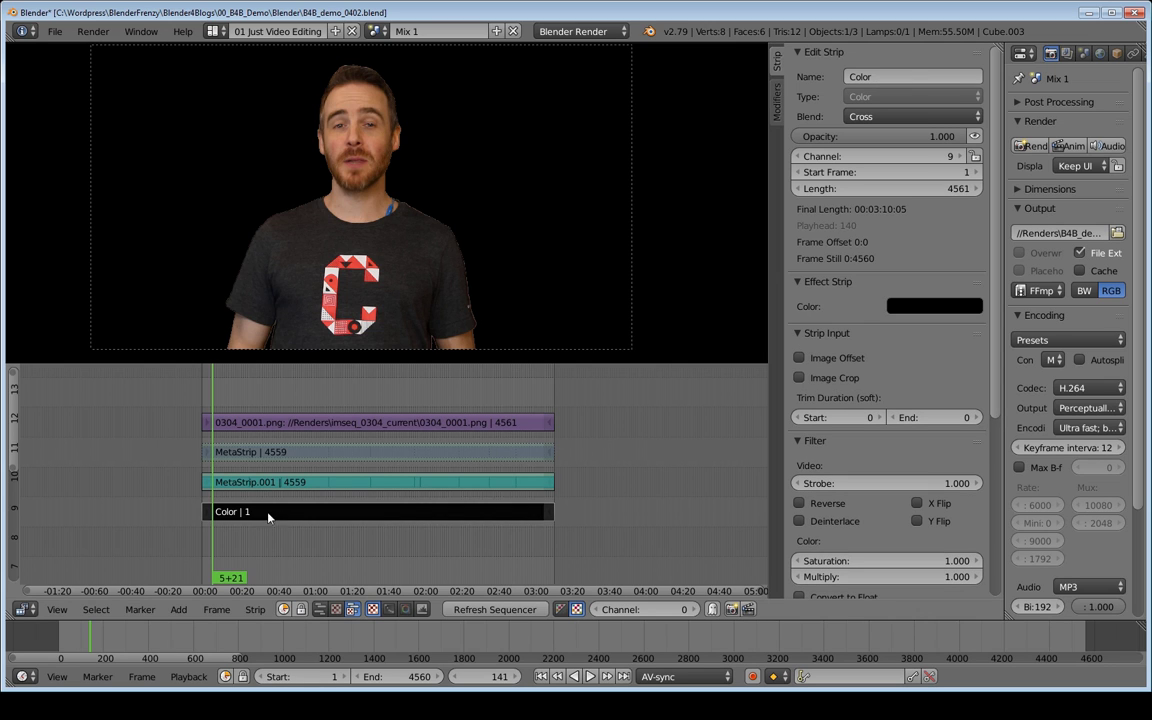
right_click(347, 485)
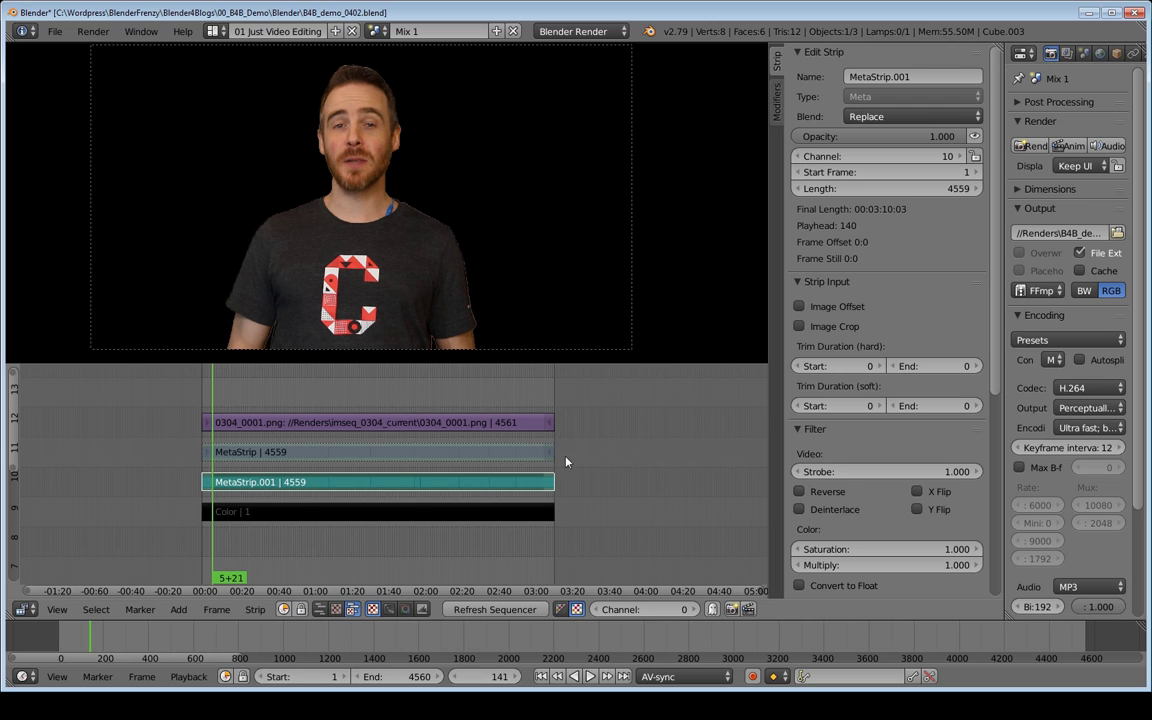
Step: Set MetaStrip.001's Blend mode to Over Drop in the Edit Strip panel
left_click(886, 116)
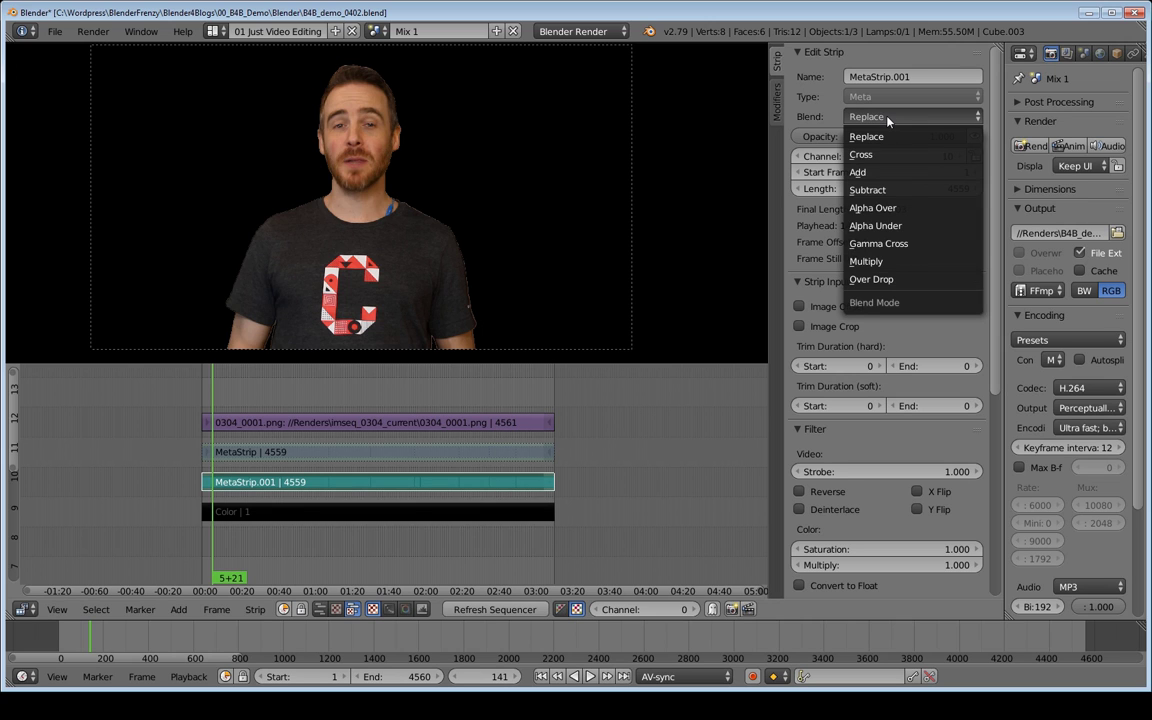
left_click(878, 281)
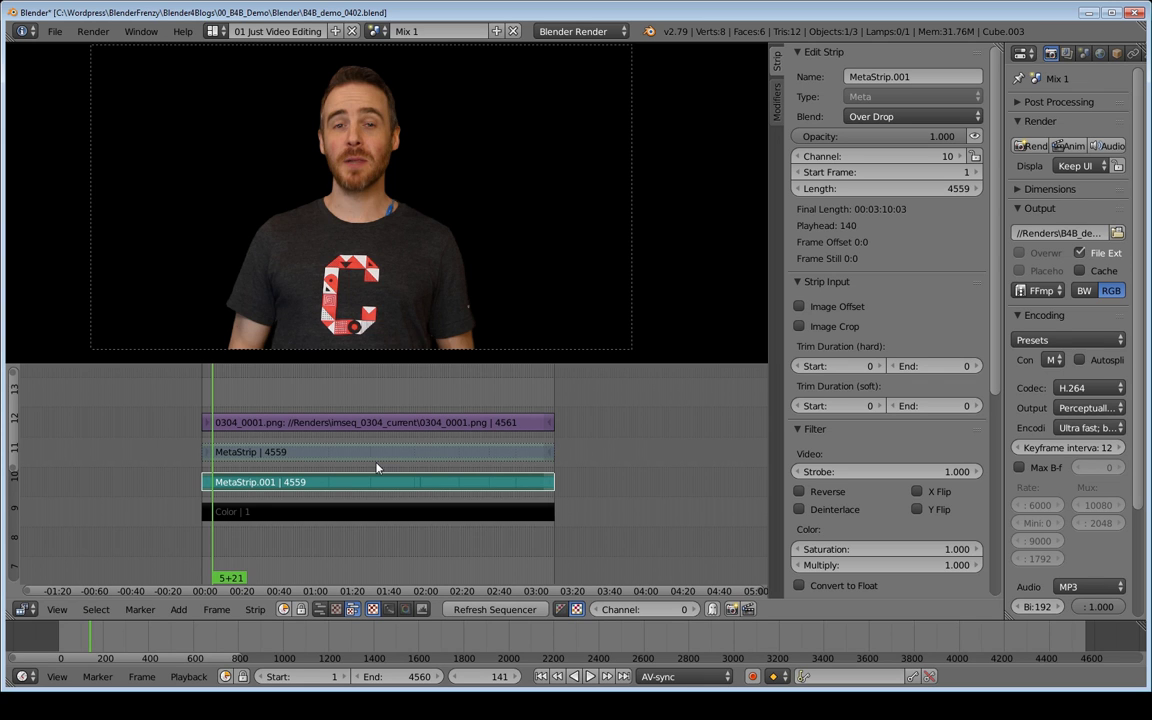
right_click(329, 421)
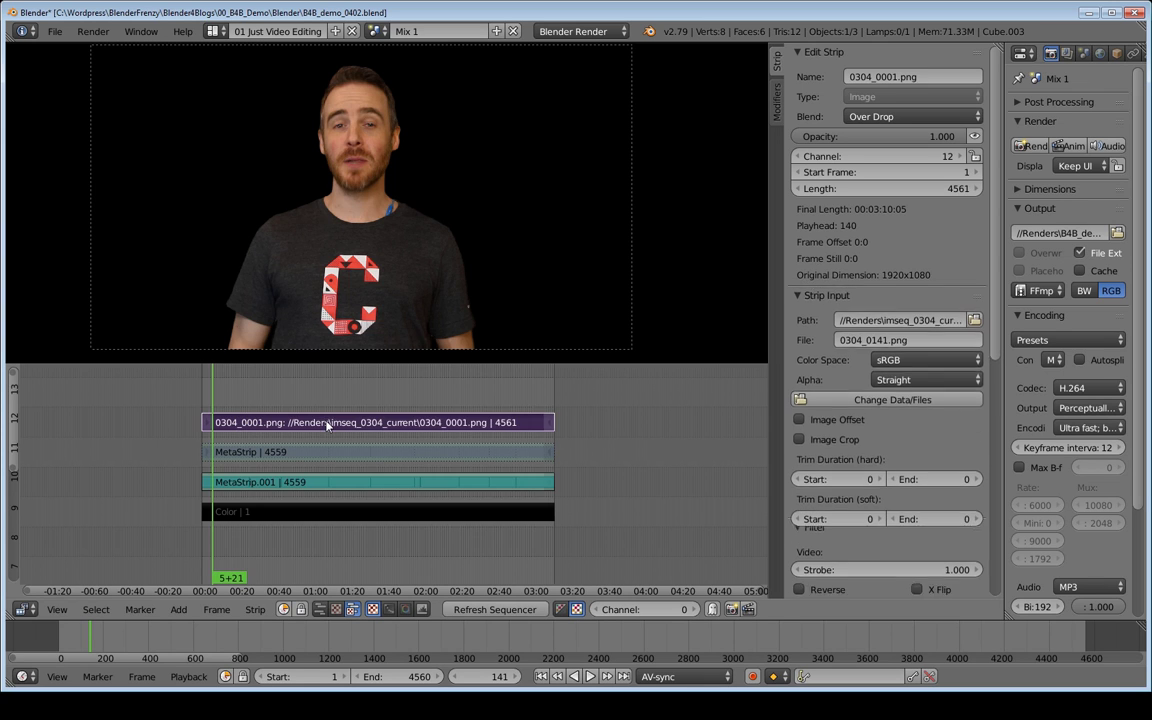
right_click(293, 484)
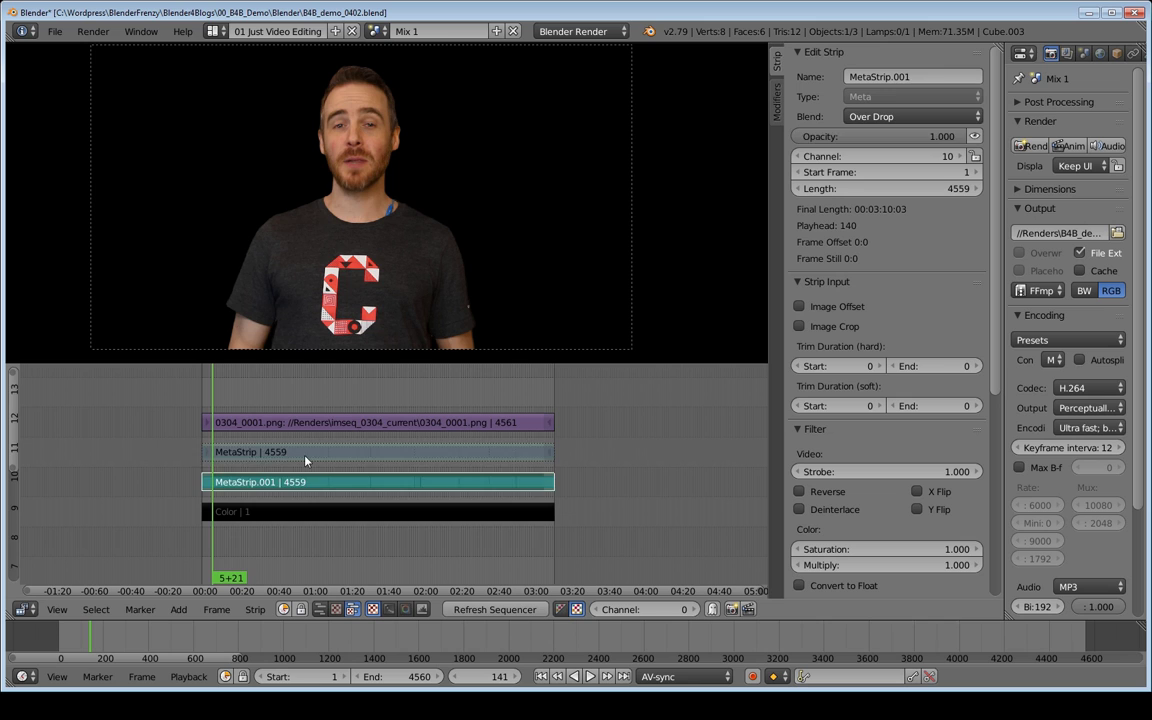
right_click(305, 455)
right_click(298, 484)
right_click(284, 426)
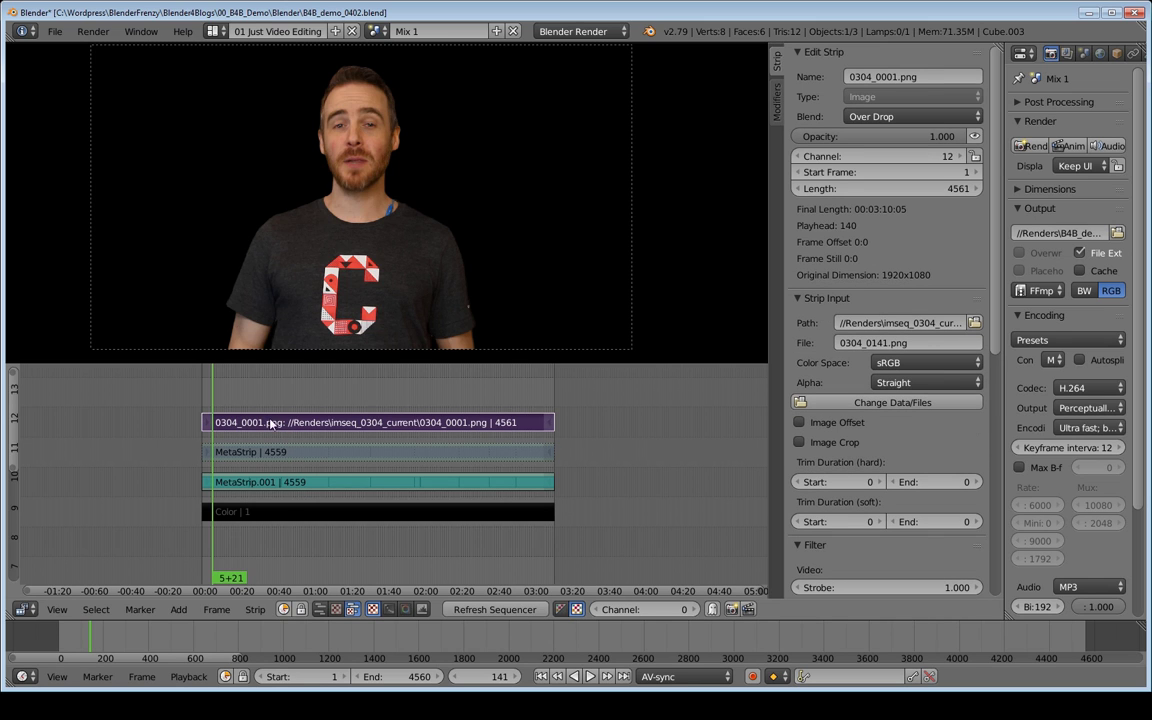
right_click(298, 484)
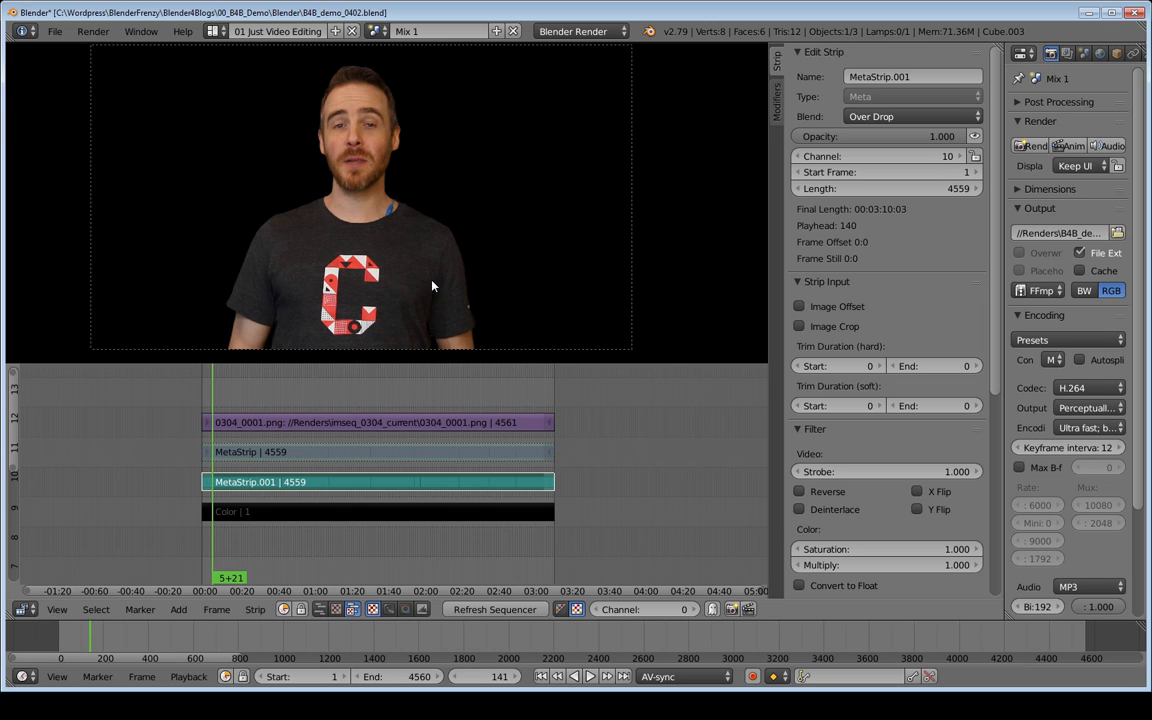
right_click(378, 512)
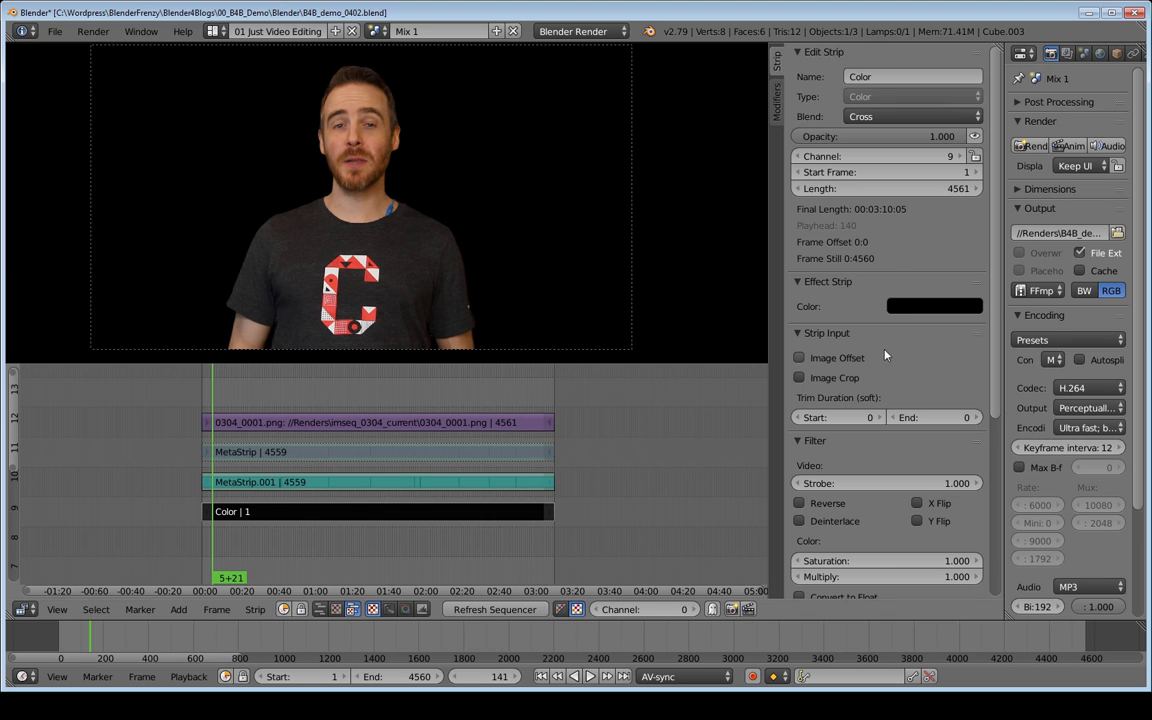
Step: Recolour the Color strip to a muted purple (RGB 0.400, 0.368, 0.550)
left_click(920, 305)
left_click_drag(1031, 207, 1028, 139)
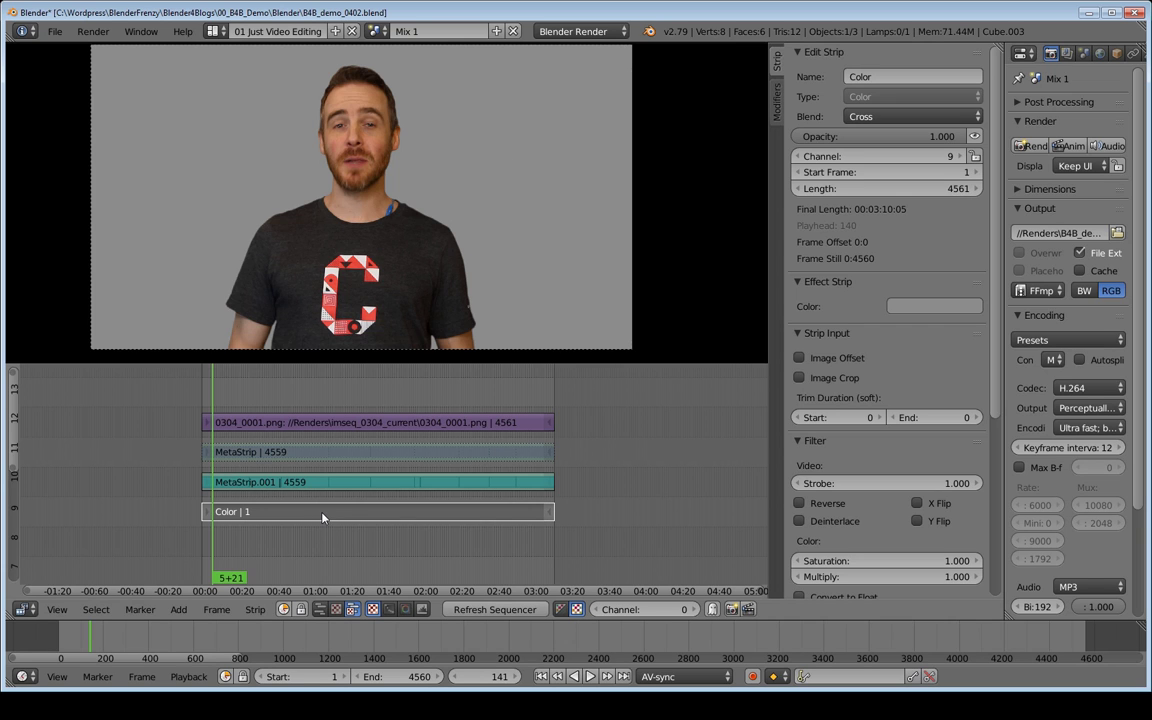
left_click(934, 306)
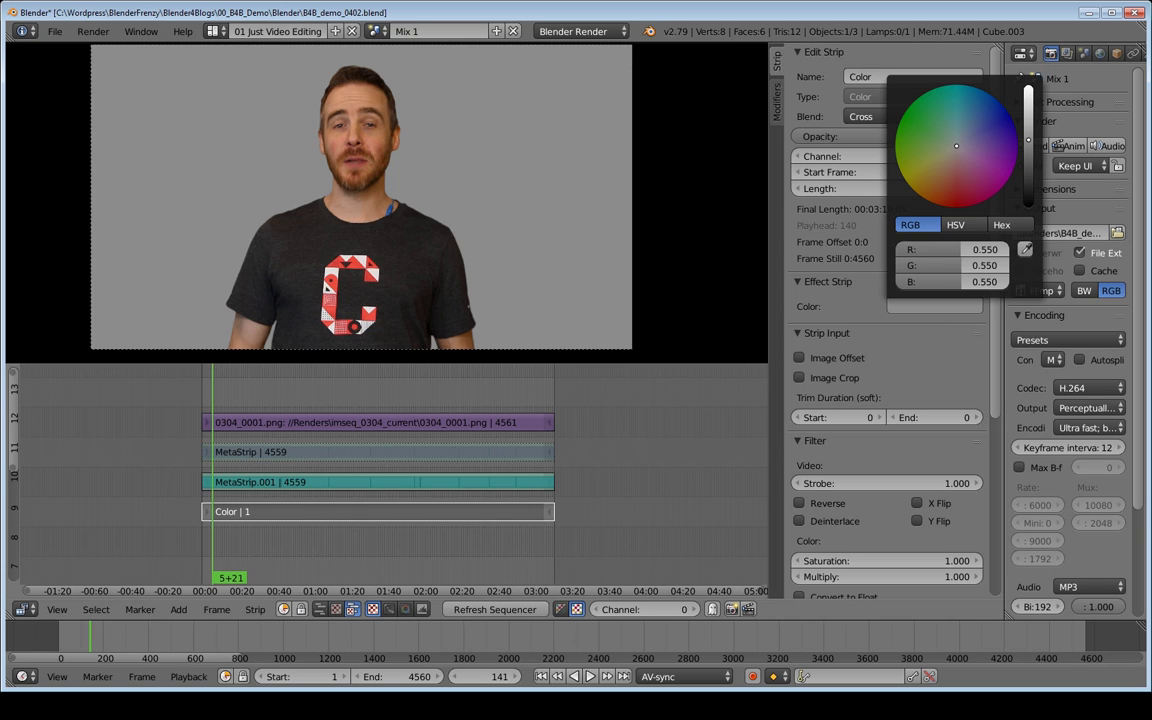
mouse_move(956, 146)
left_mouse_down()
mouse_move(944, 136)
mouse_move(975, 139)
left_mouse_up()
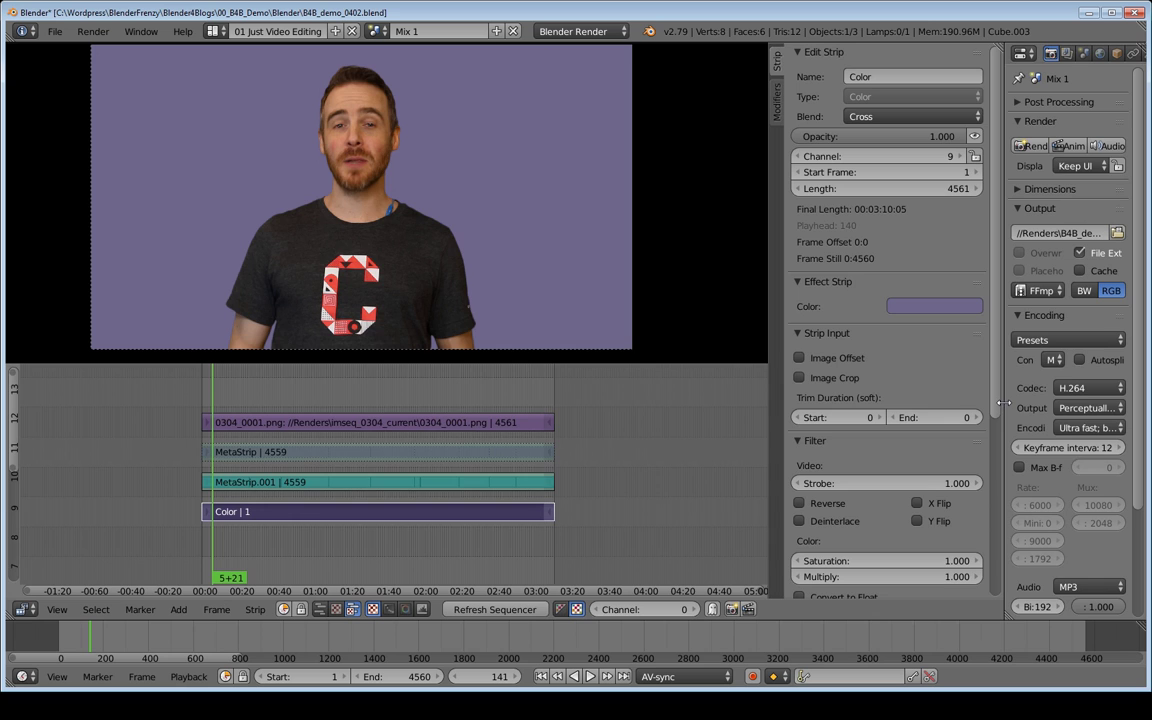
left_click_drag(1003, 403, 888, 420)
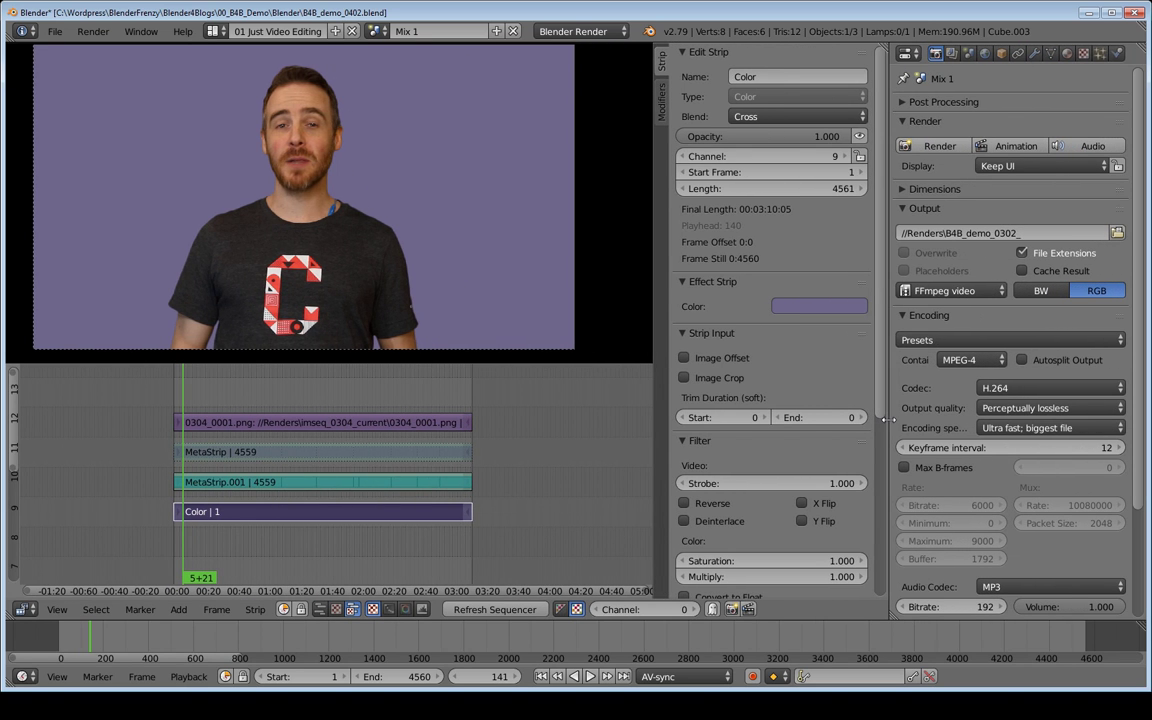
Step: Set the render output file format to PNG in RGB, then switch to the Renders folder in Explorer
left_click(955, 290)
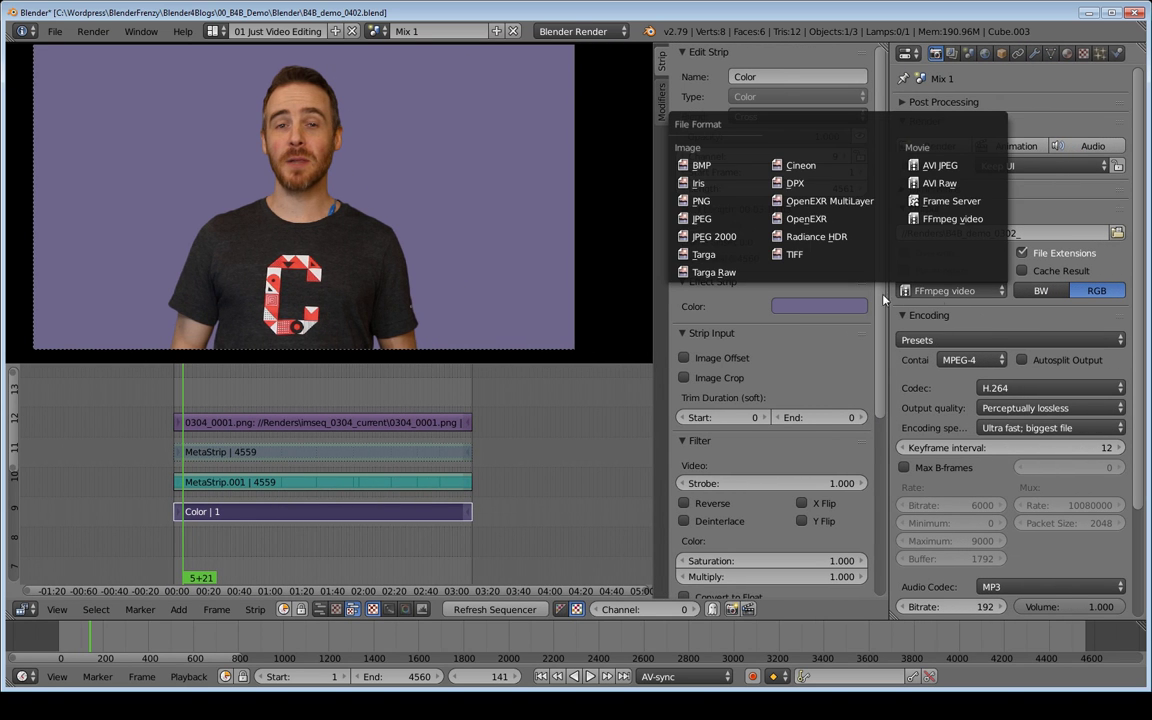
left_click(700, 201)
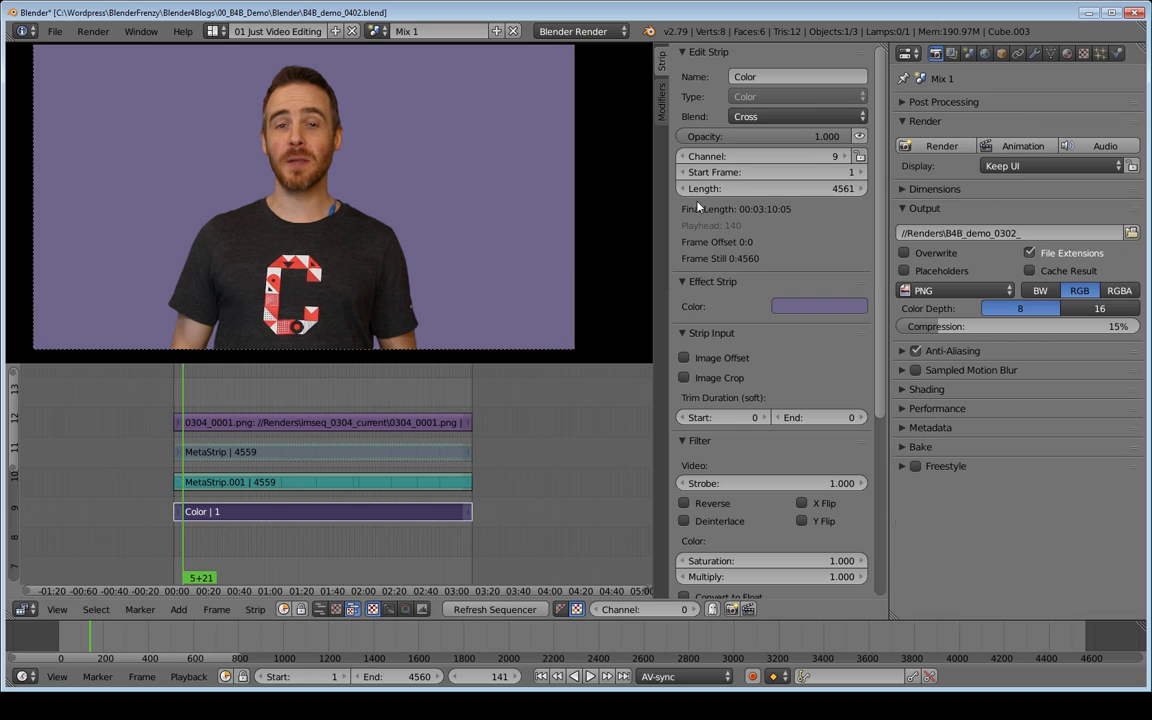
left_click(1122, 292)
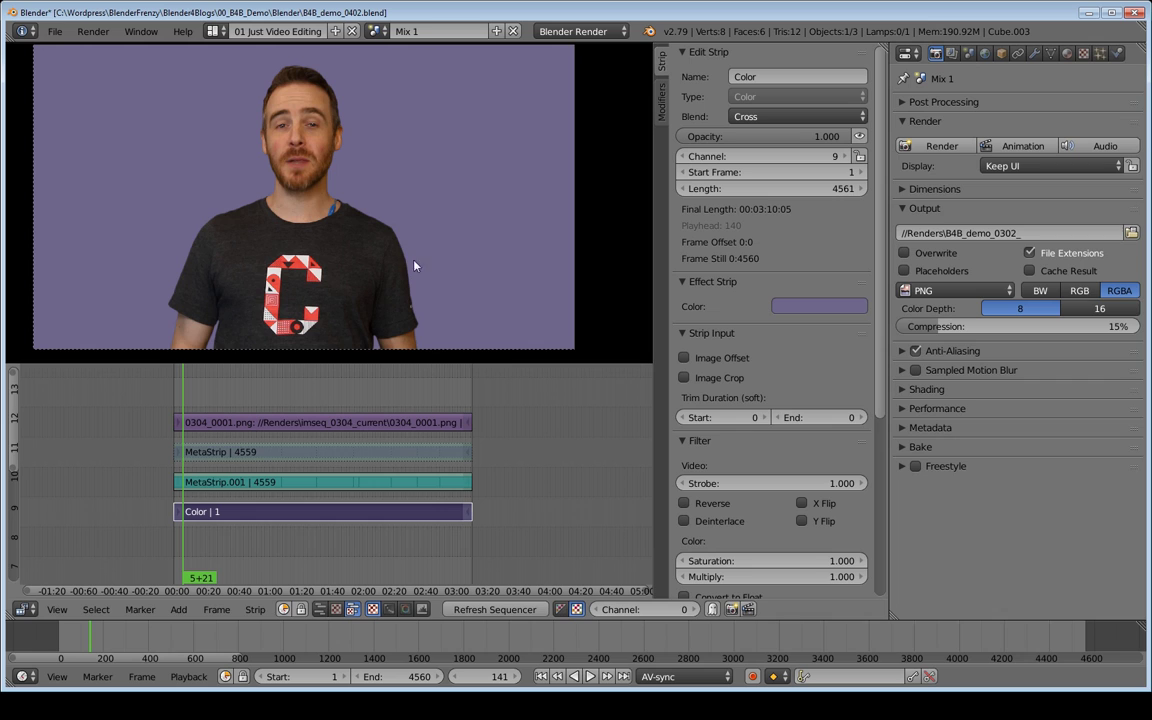
left_click(1080, 290)
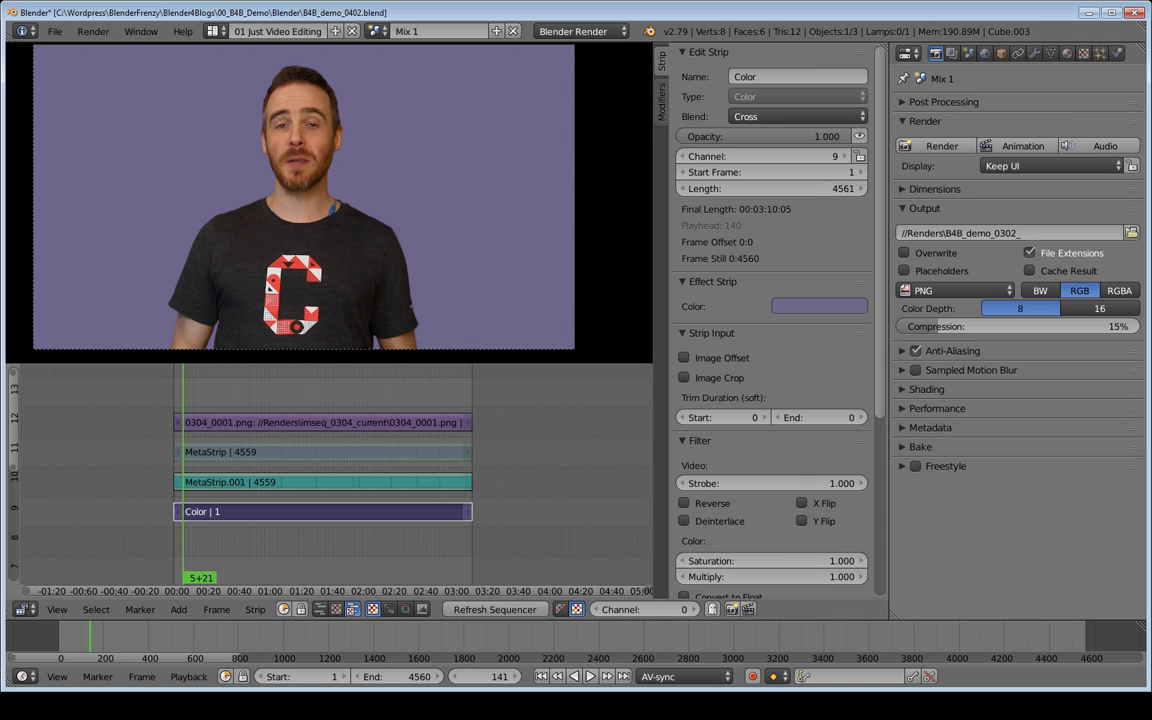
key("alt+Tab")
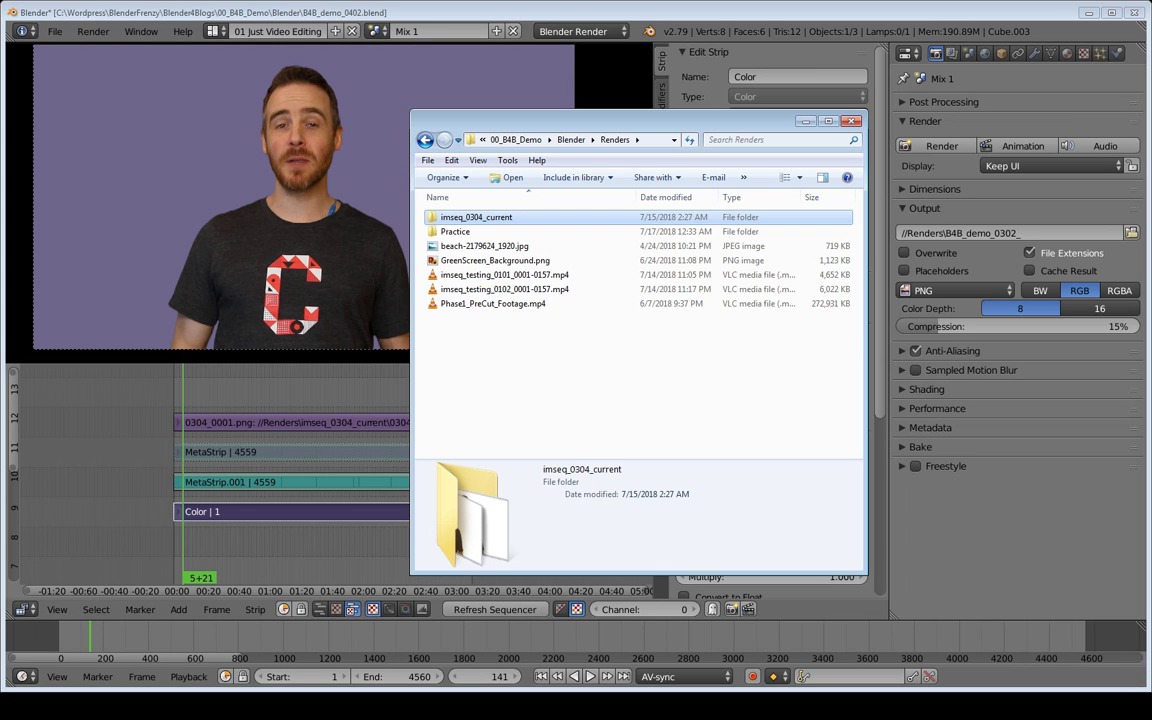
Step: Open imseq_0304_current and preview frames 0304_0002, 0304_0013, 0304_0018 and 0304_0023
double_click(496, 220)
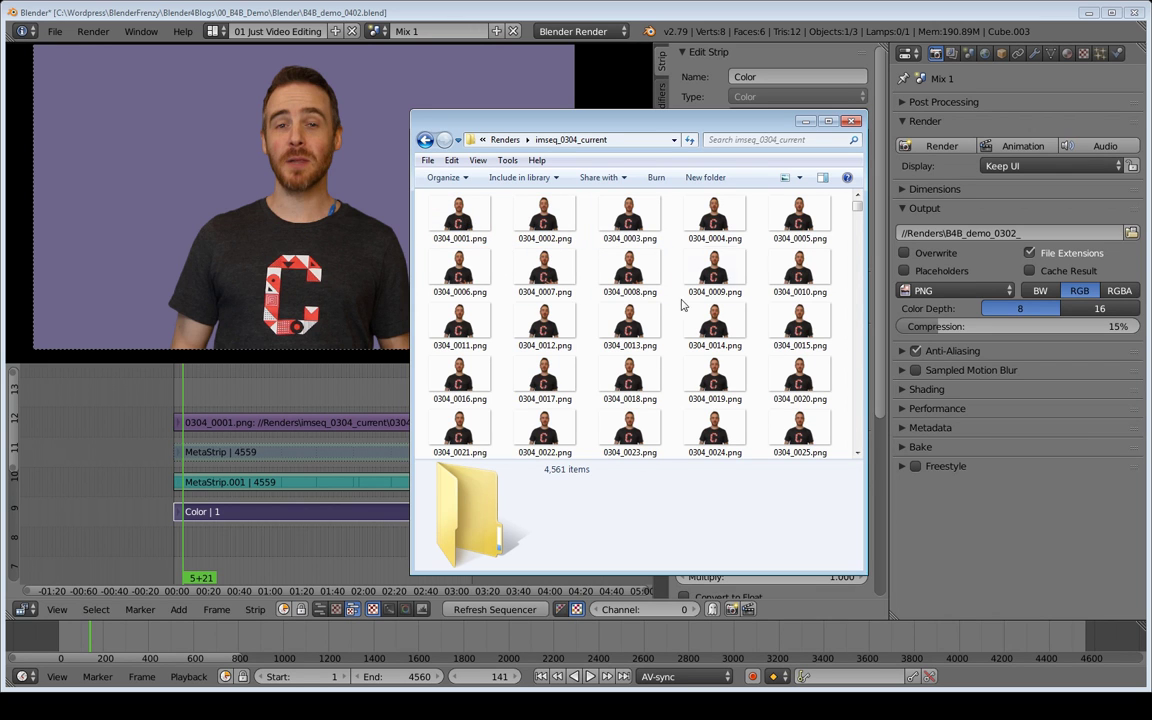
left_click(525, 225)
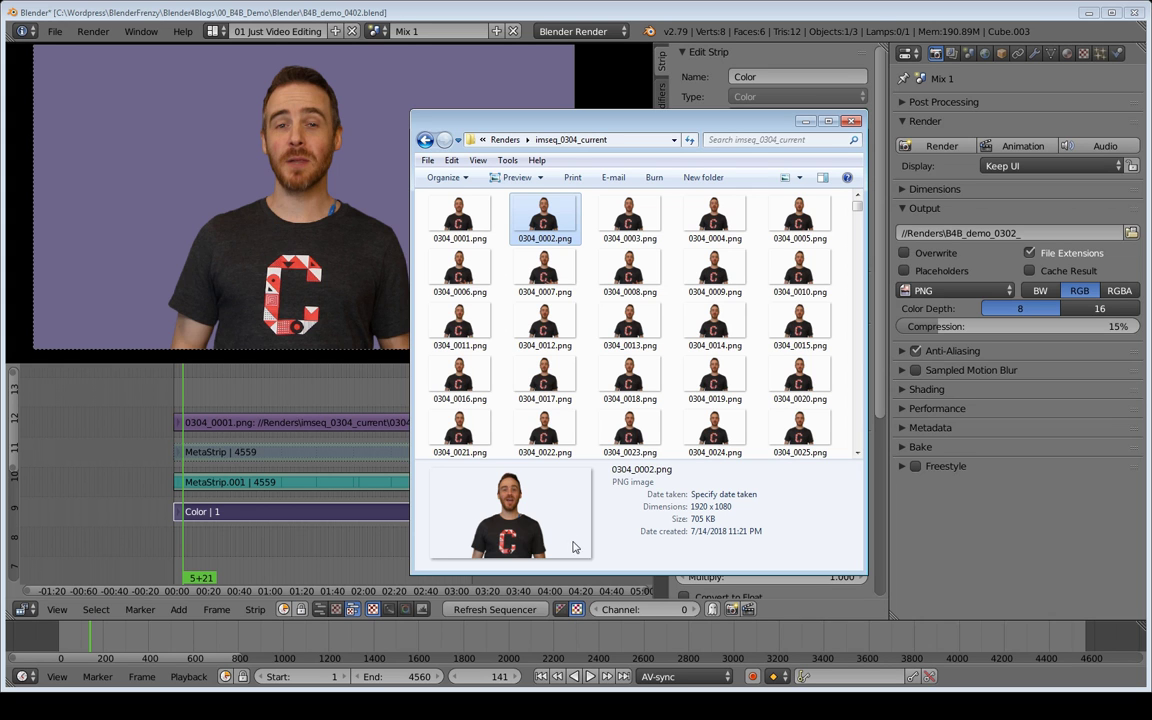
left_click(628, 325)
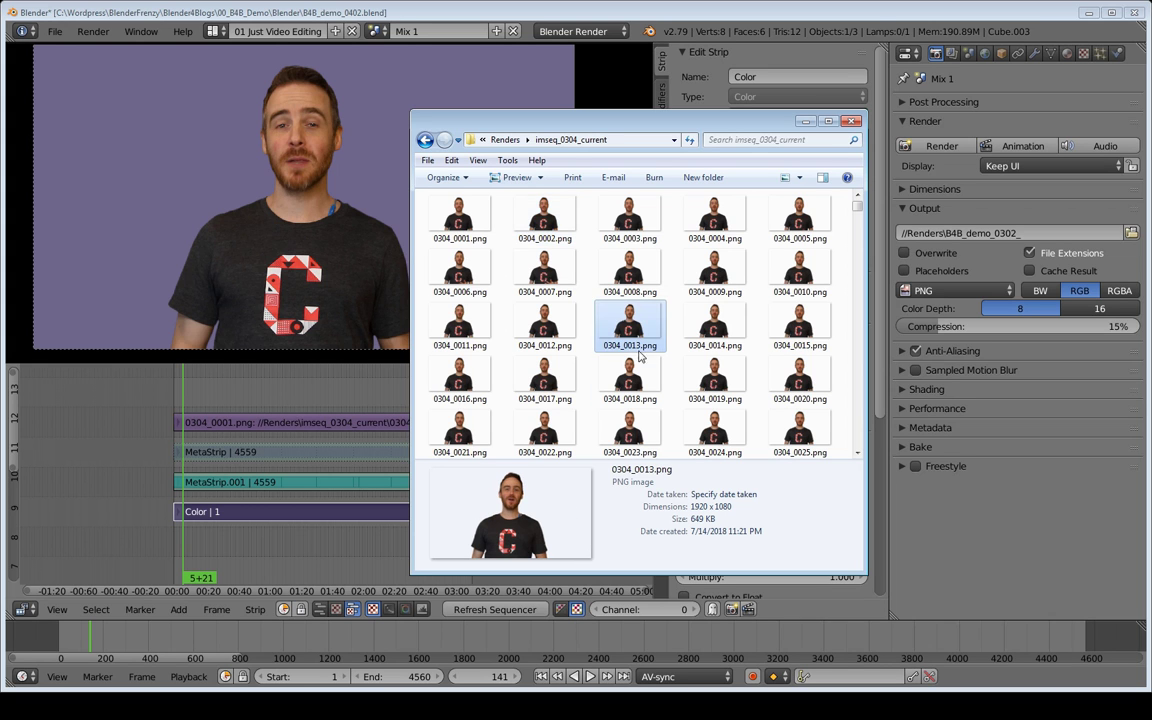
left_click(632, 385)
scroll(632, 395, "down", 3)
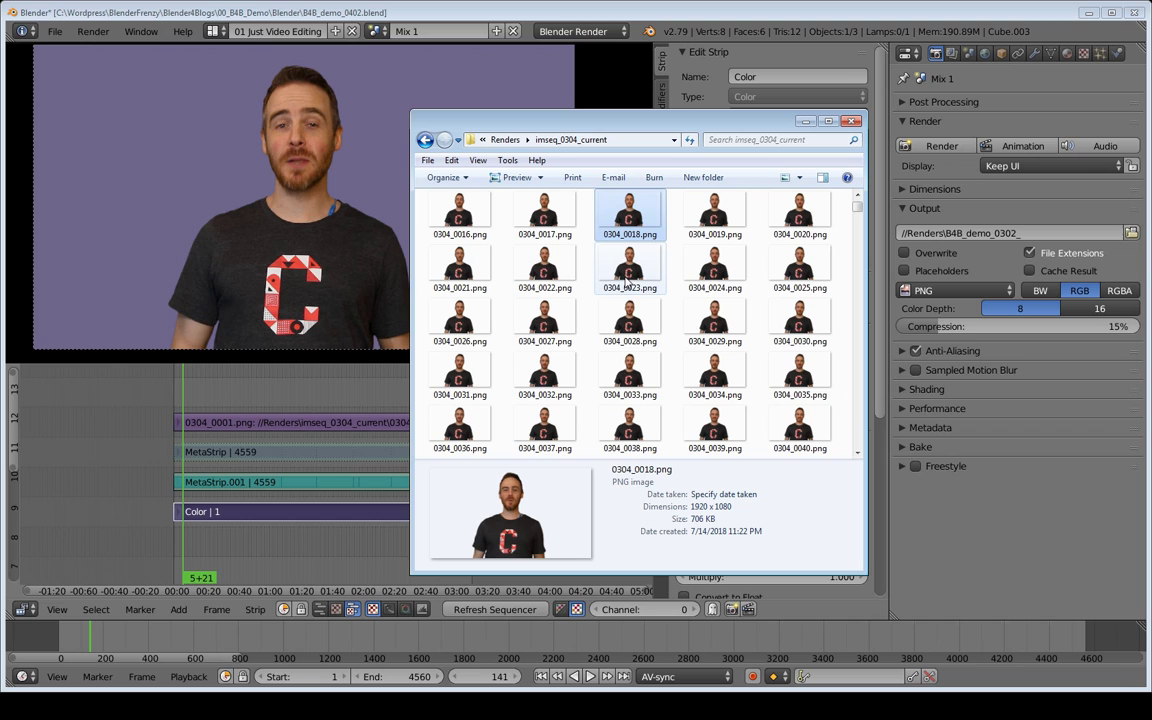
left_click(628, 268)
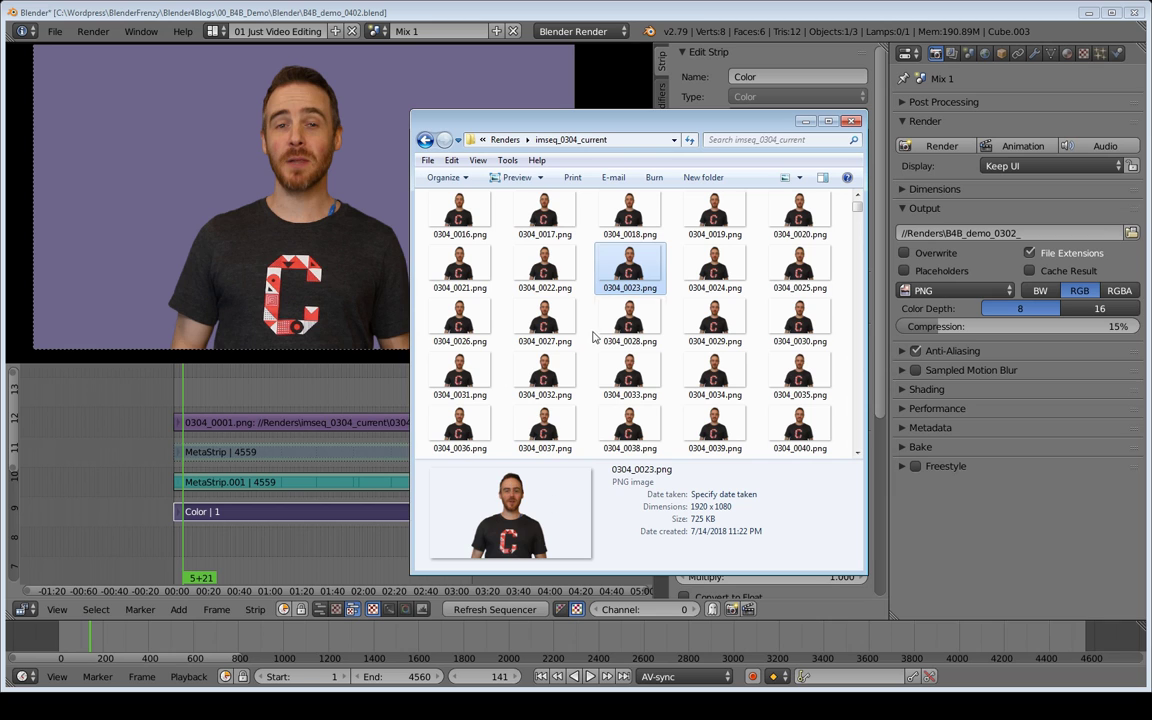
Step: Compare frames 0304_0028, 0304_0023 and 0304_0033, then set Blender's output colour to RGBA
left_click(605, 328)
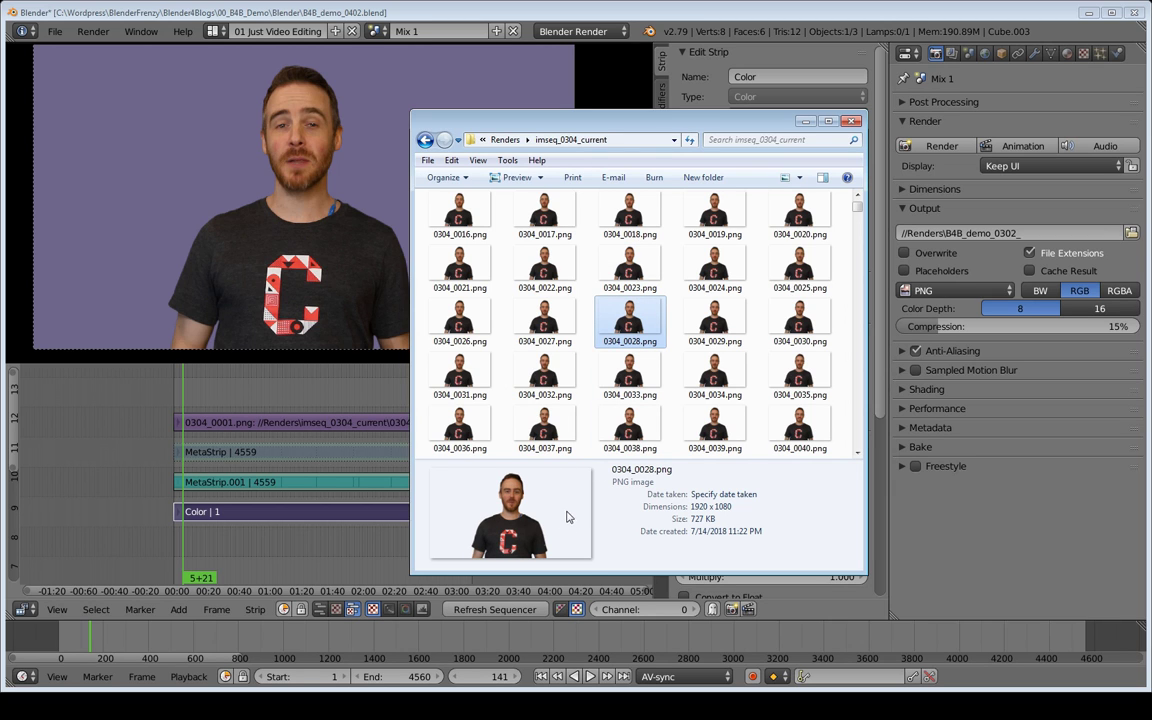
left_click(640, 265)
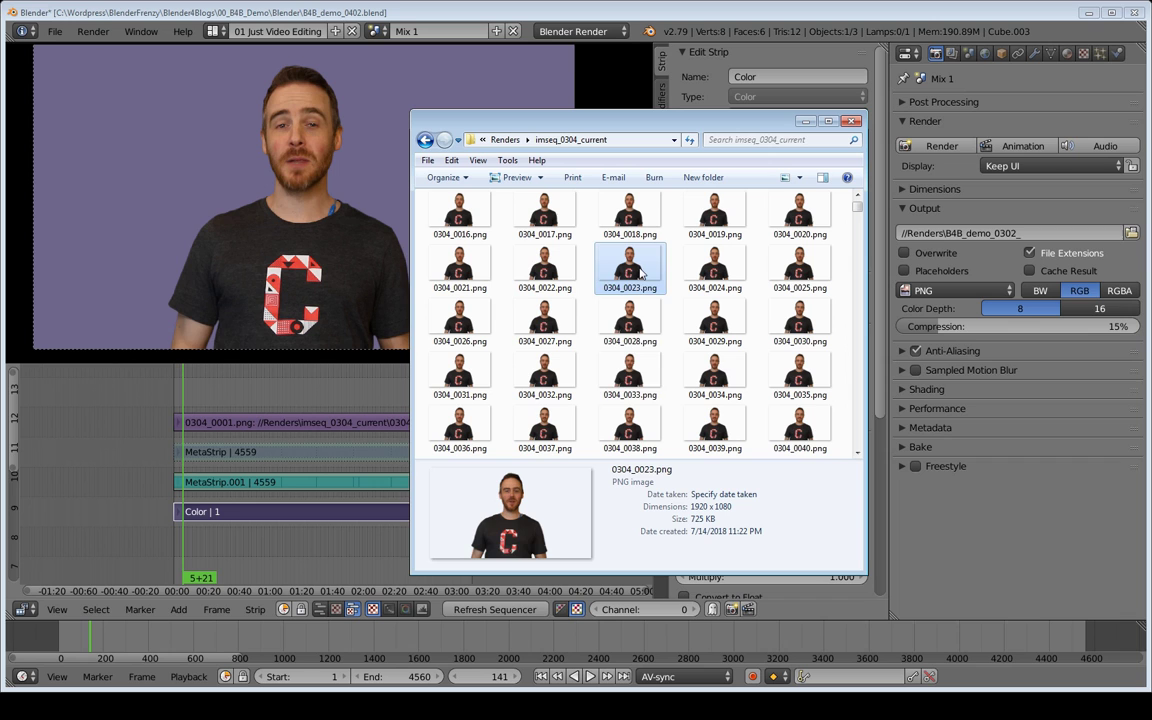
left_click(633, 372)
left_click(629, 320)
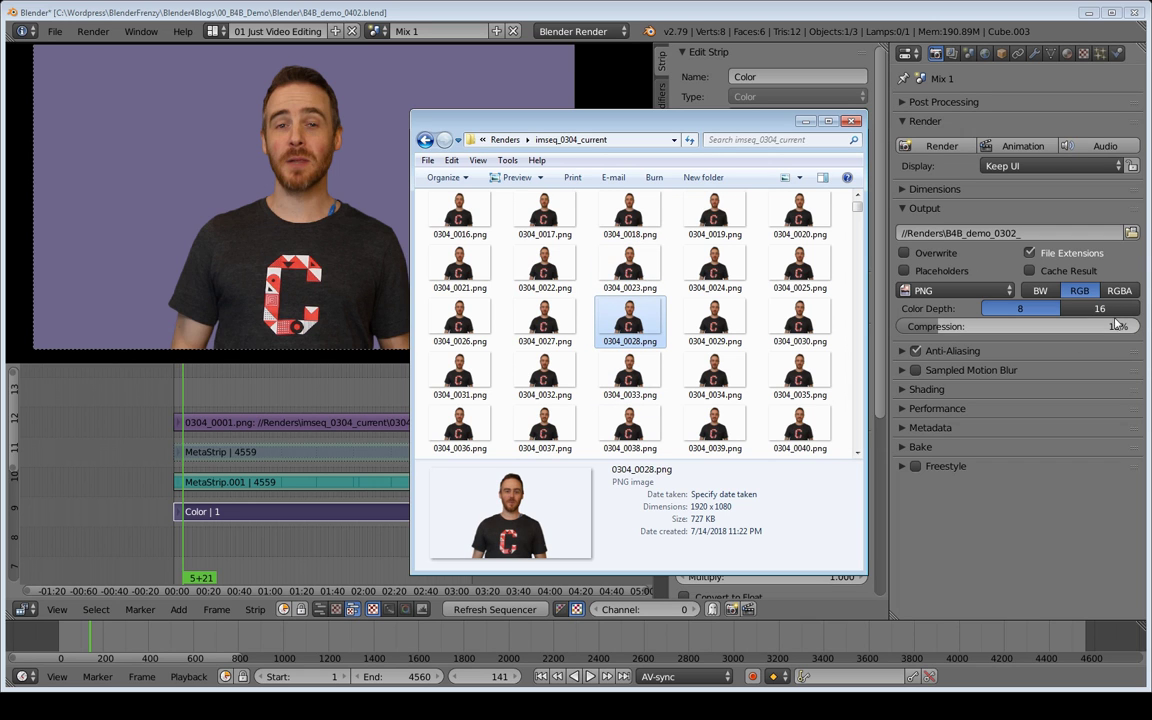
left_click(1128, 292)
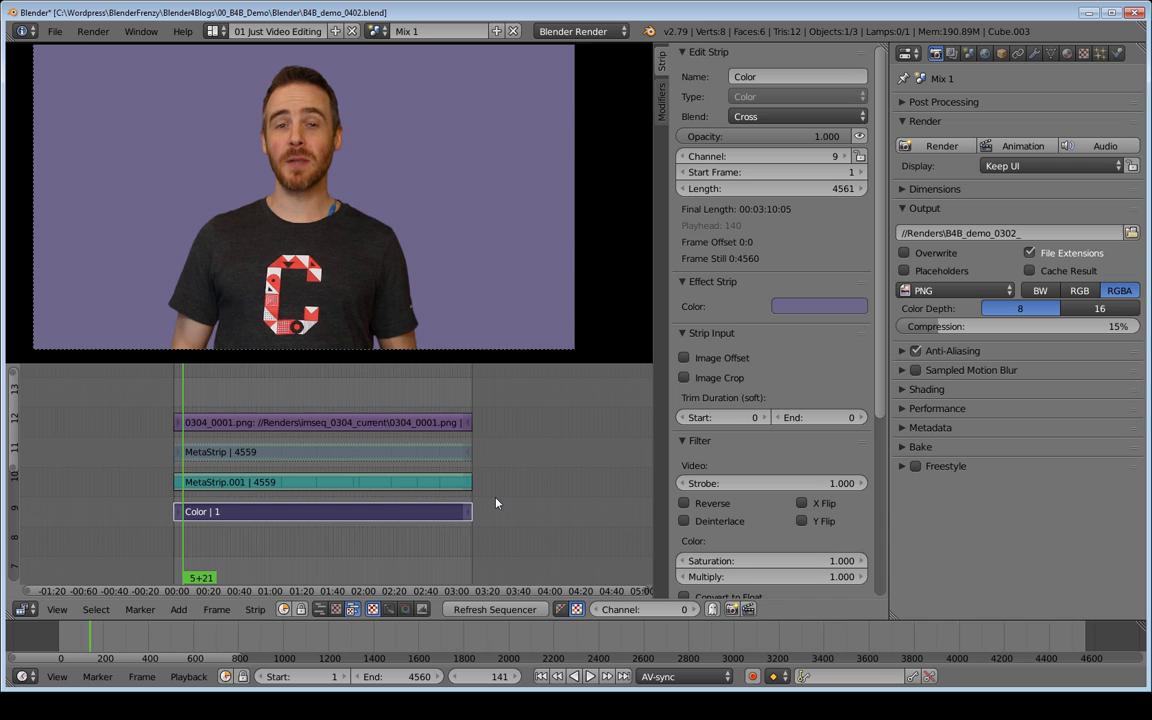
Step: Erase both MetaStrip and MetaStrip.001 and return the playhead to frame 1
middle_click_drag(371, 452, 347, 437)
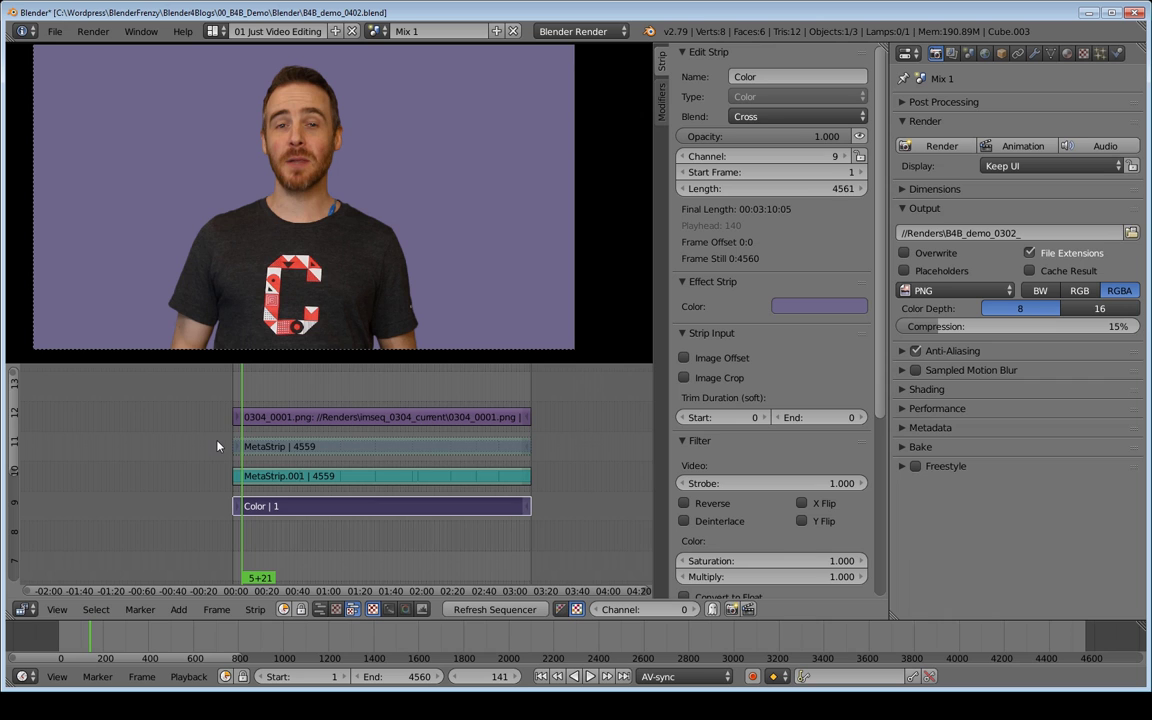
left_click(291, 447)
left_click(291, 478)
left_click(280, 449)
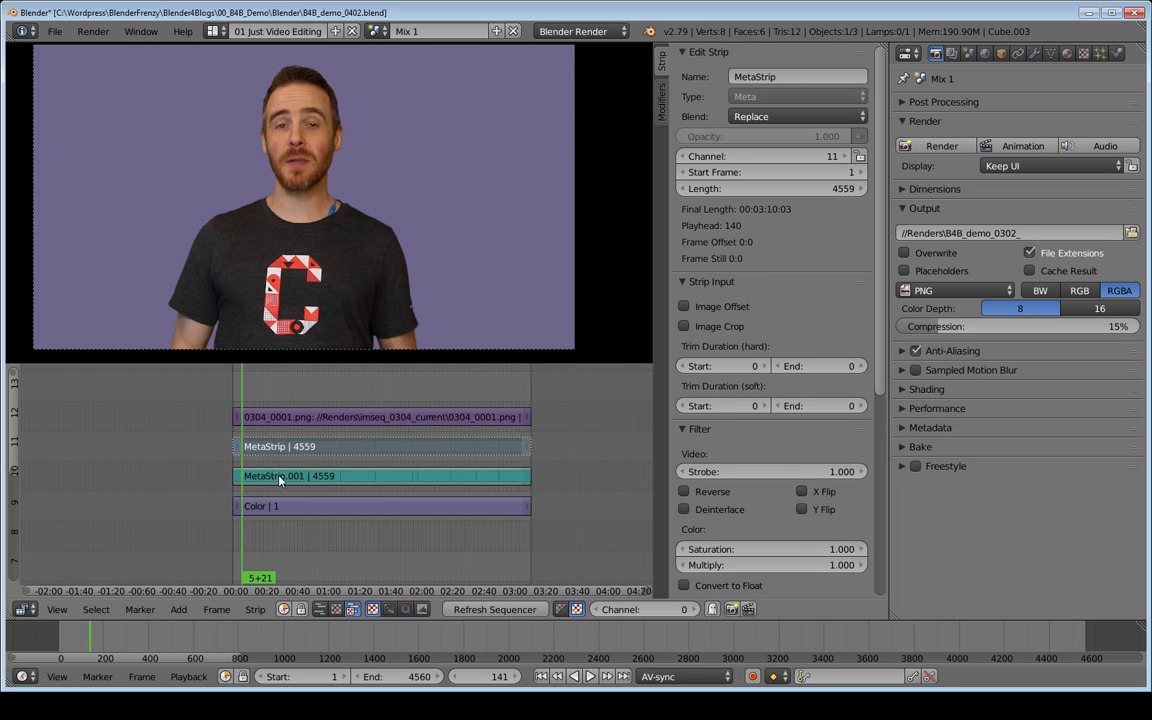
right_click(347, 481)
key("x")
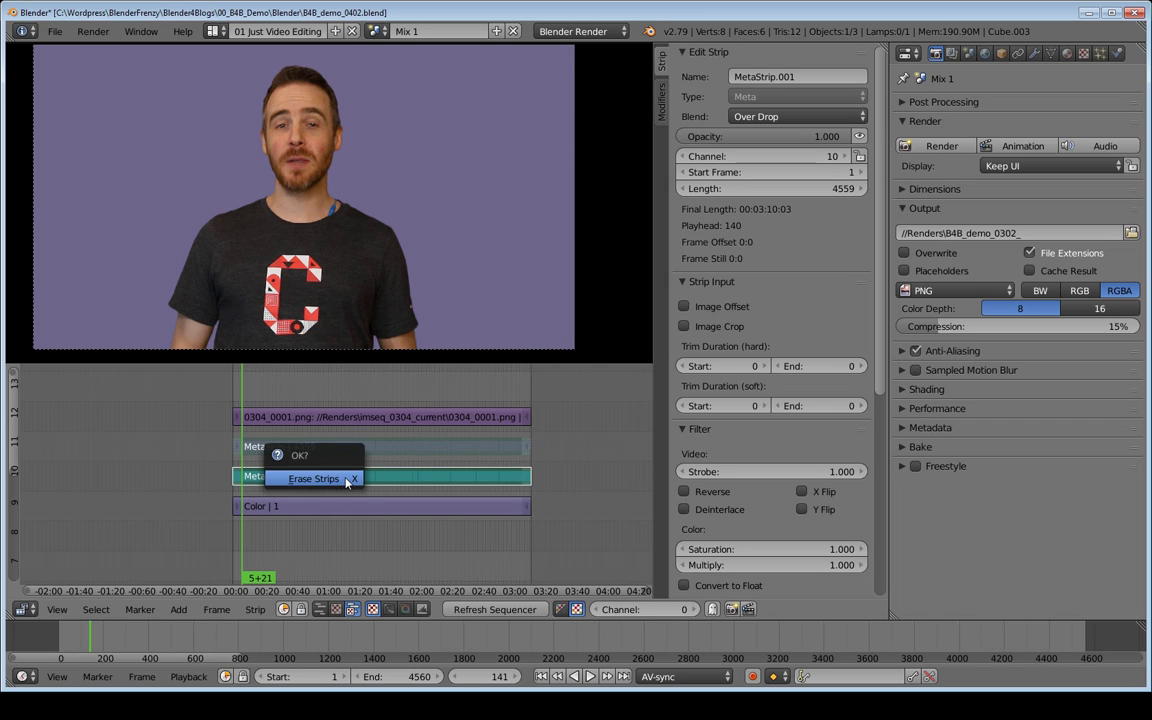
left_click(347, 481)
key("shift+Left")
Step: Add Phase1_PreCut_Footage.mp4 from the Renders folder as a movie strip on channels 10-11
key("shift+a")
mouse_move(347, 481)
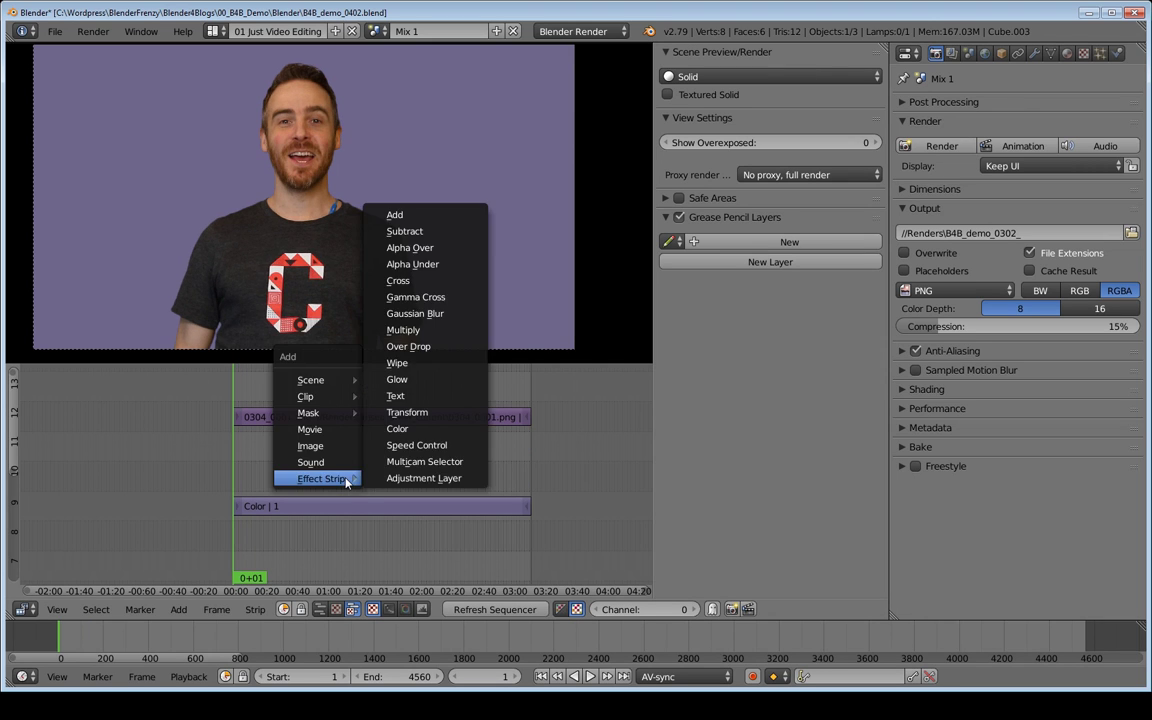
left_click(310, 429)
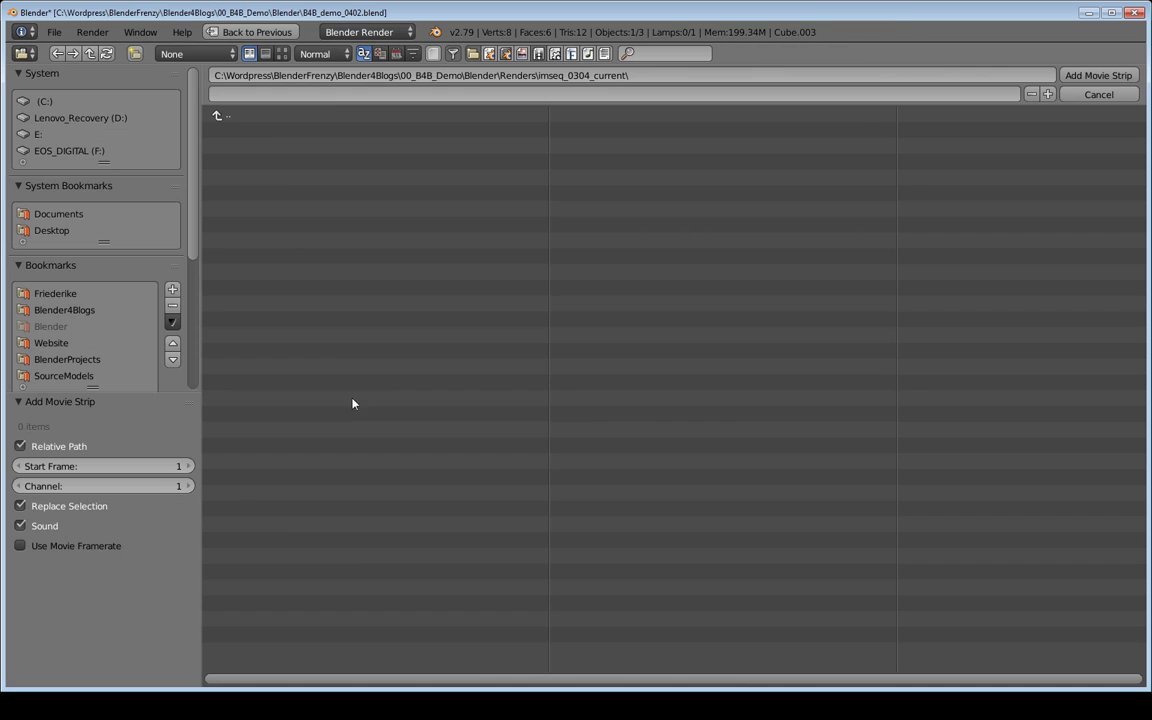
left_click(256, 117)
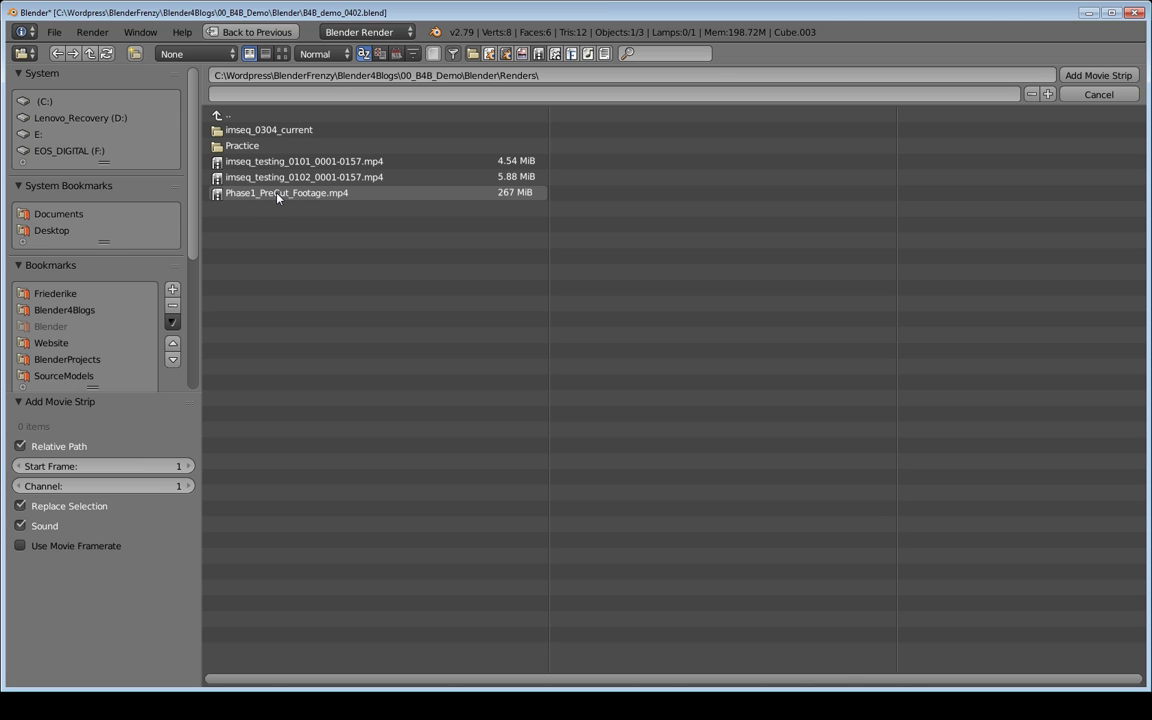
double_click(278, 193)
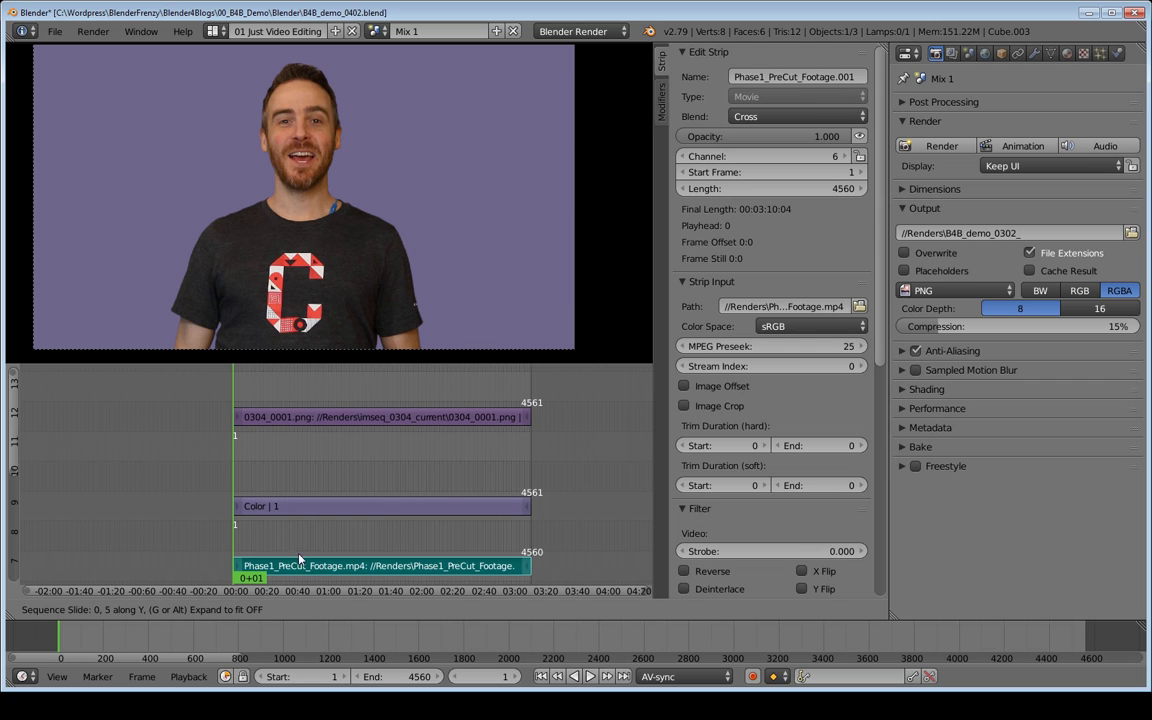
left_click(280, 472)
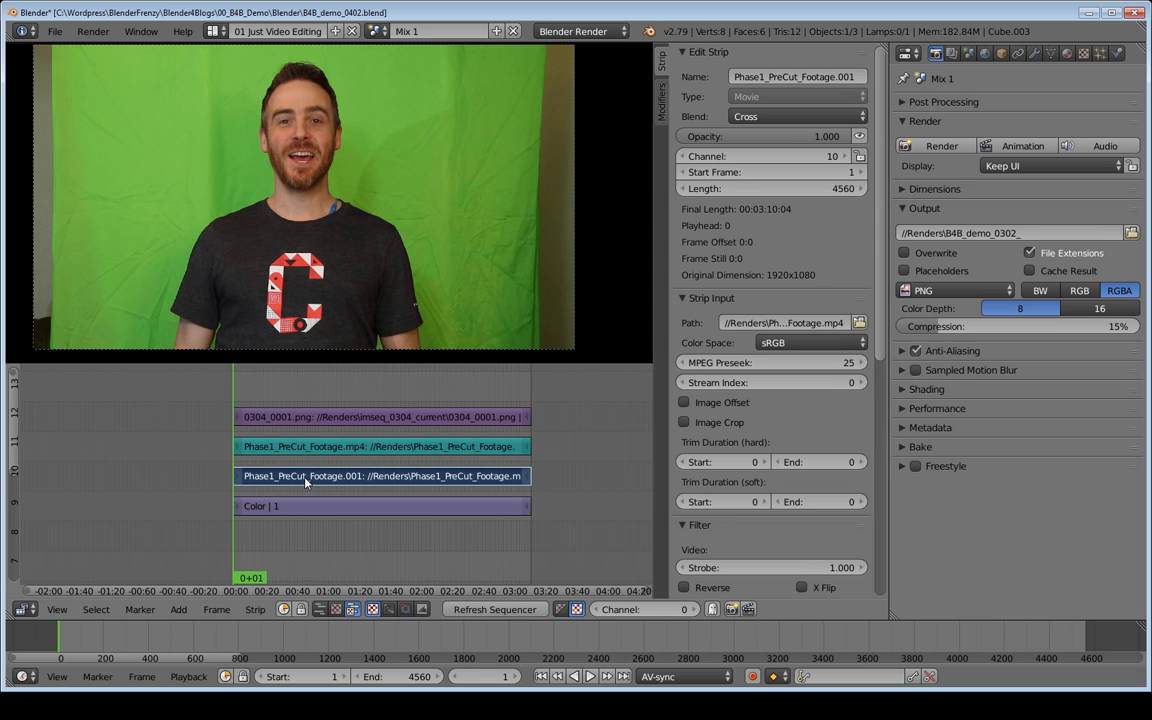
Step: Move the footage movie and sound strips beneath the PNG strip onto channels 11 and 10
key("g")
left_click(305, 380)
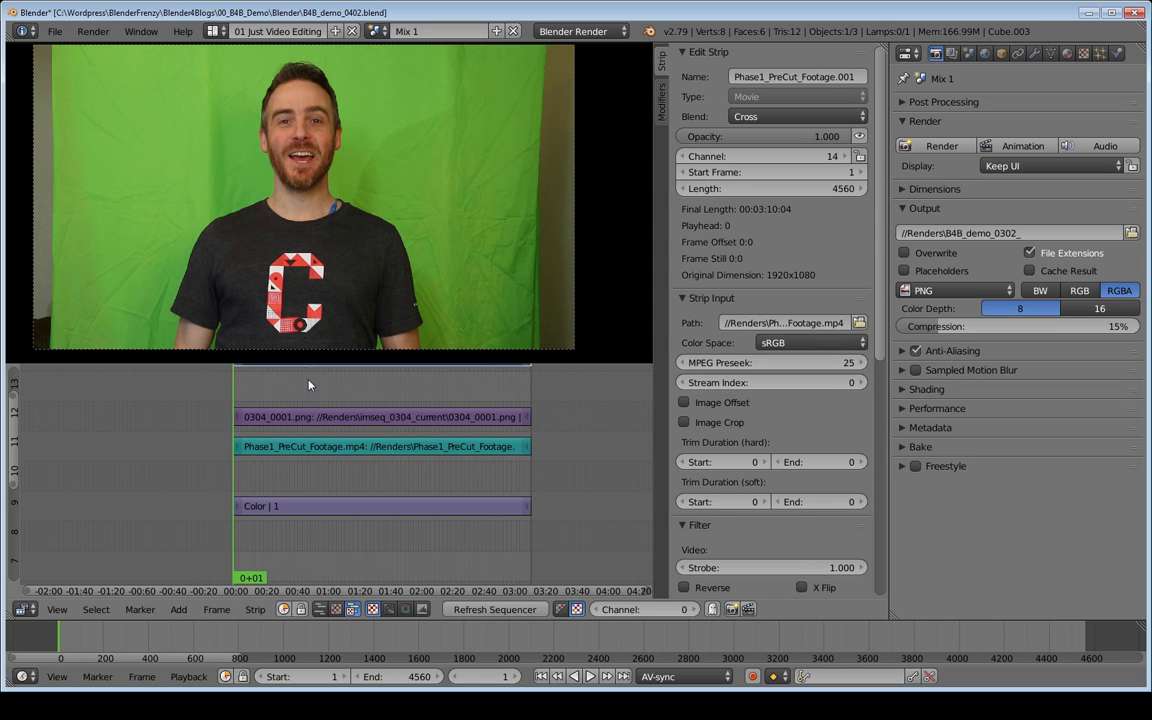
middle_click_drag(308, 386, 312, 410)
right_click(307, 481)
key("g")
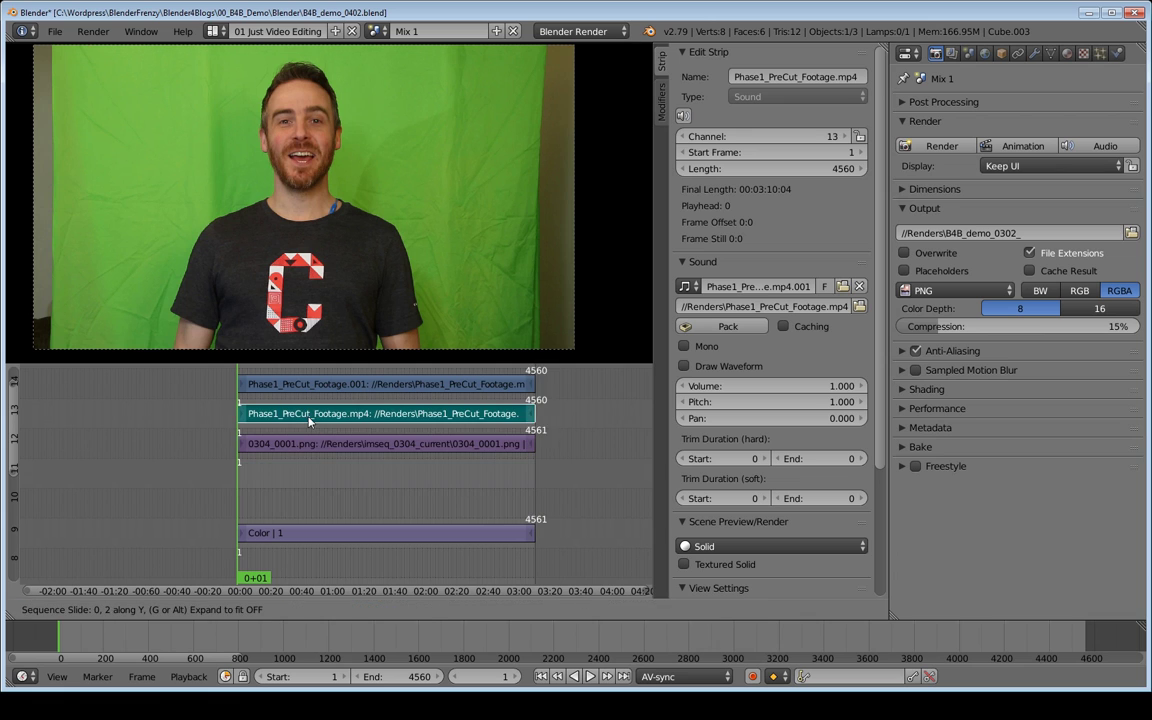
left_click(305, 417)
right_click(290, 384)
key("g")
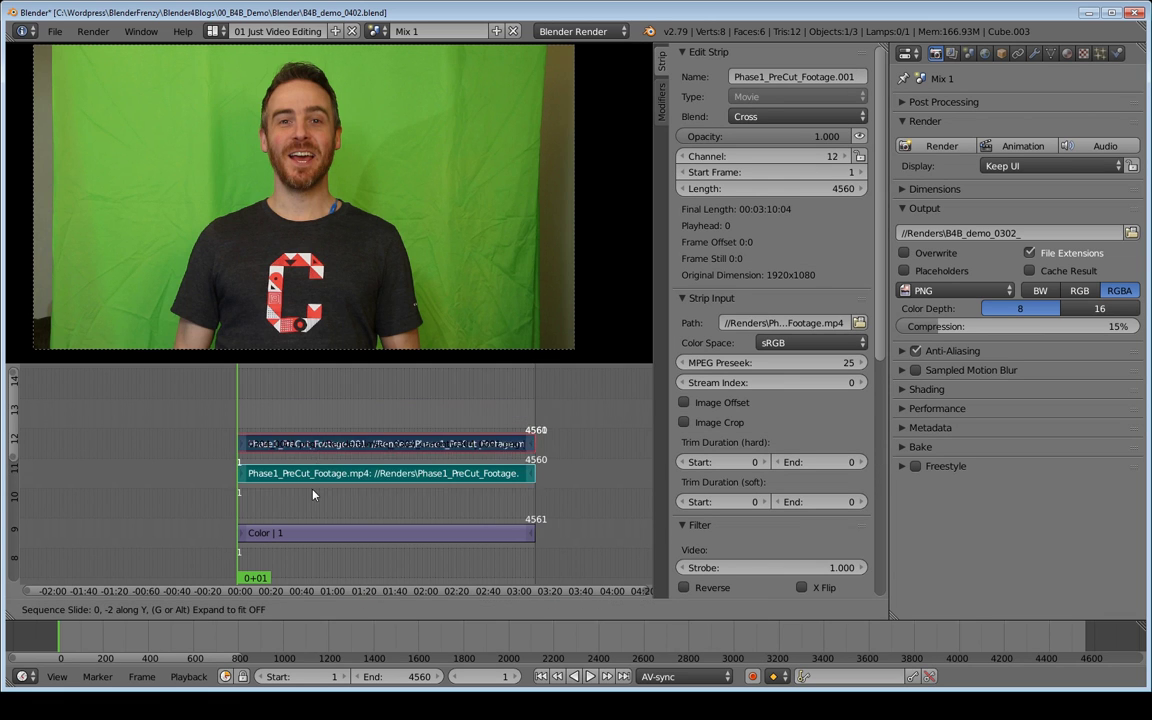
left_click(279, 443)
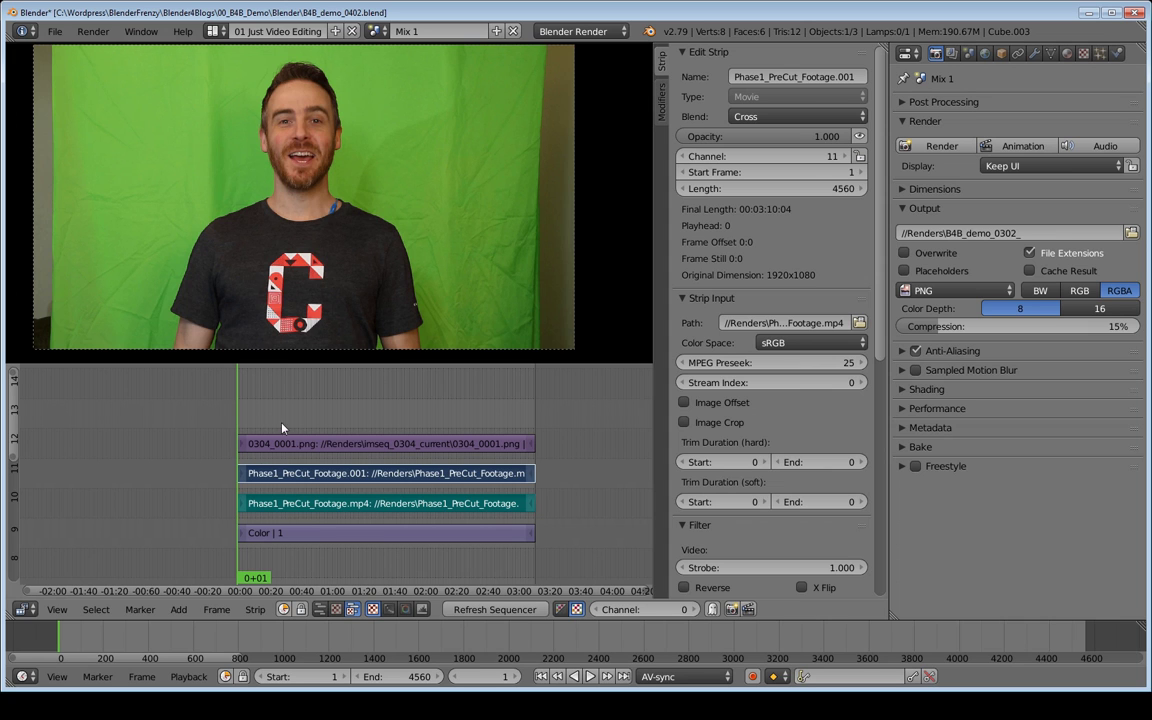
Step: Switch the active footage strip back and forth, ending on the mp4 sound strip
right_click(309, 505, "shift")
right_click(309, 505, "shift")
right_click(305, 474, "shift")
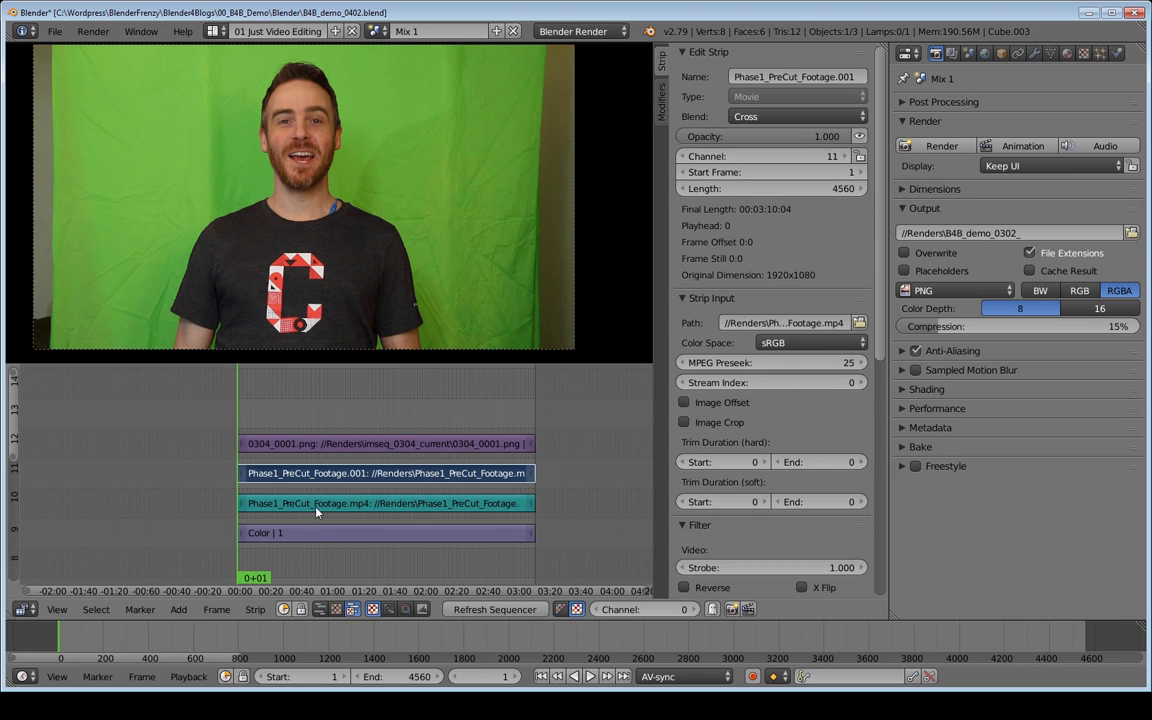
right_click(309, 503, "shift")
right_click(309, 479, "shift")
right_click(309, 503, "shift")
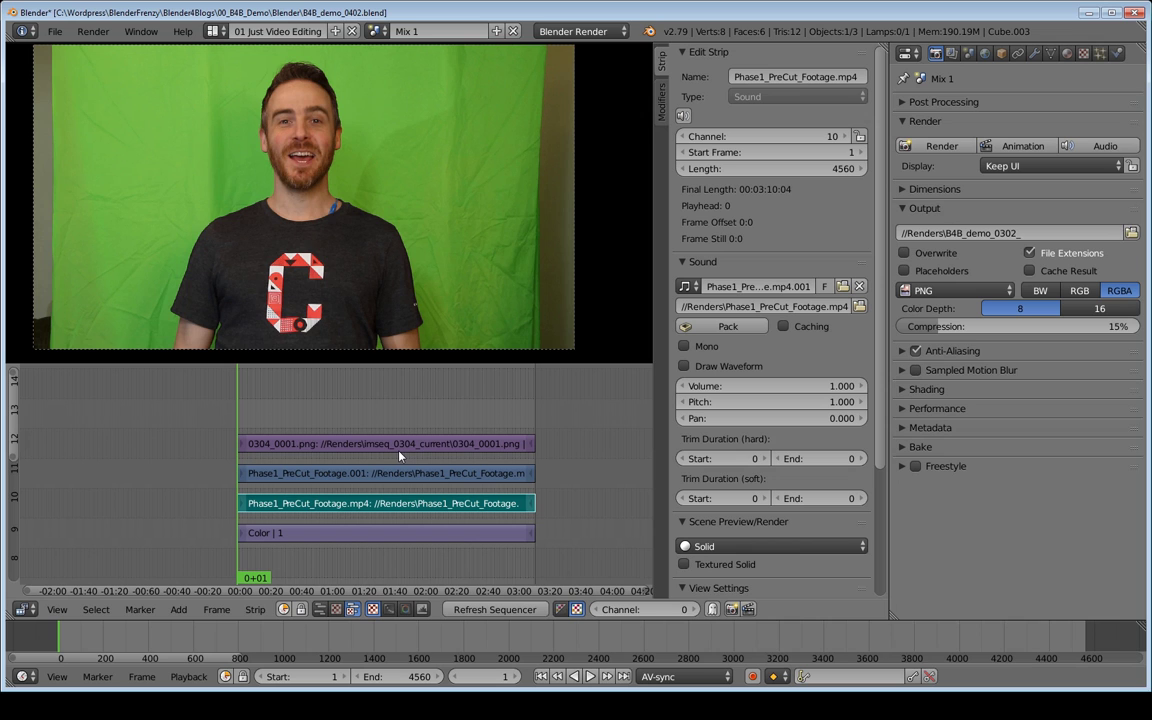
Step: Mute the .001 footage video strip so the keyed presenter shows over purple
right_click(311, 483, "shift")
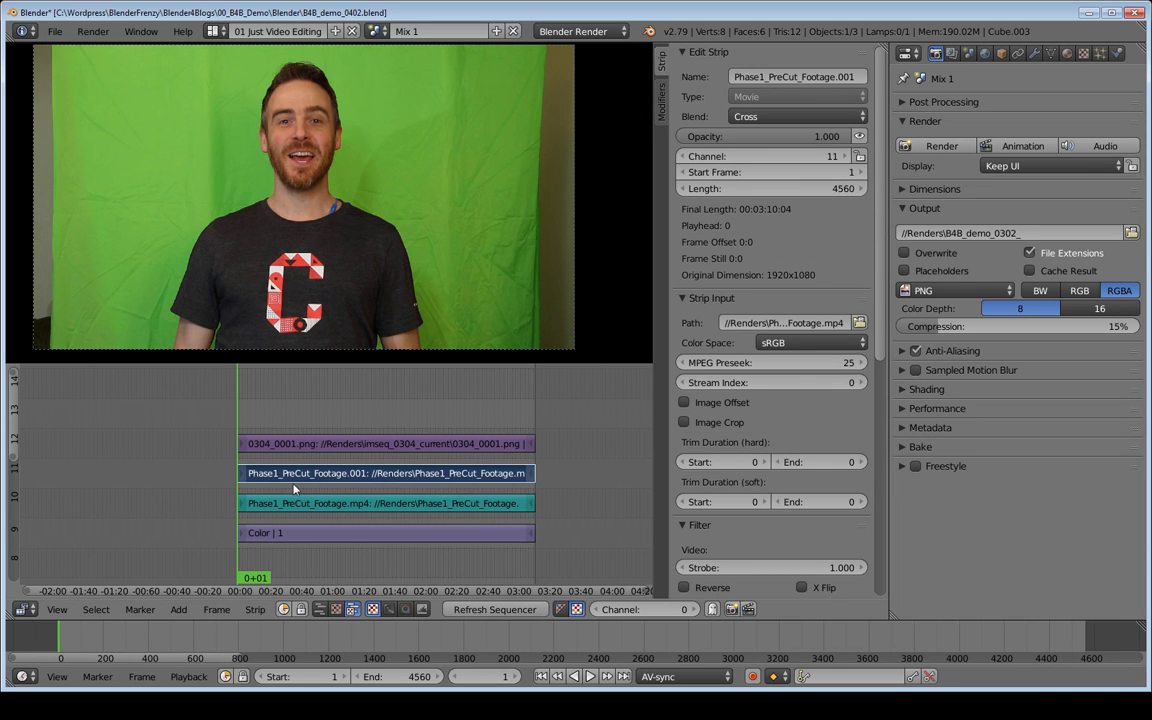
key("h")
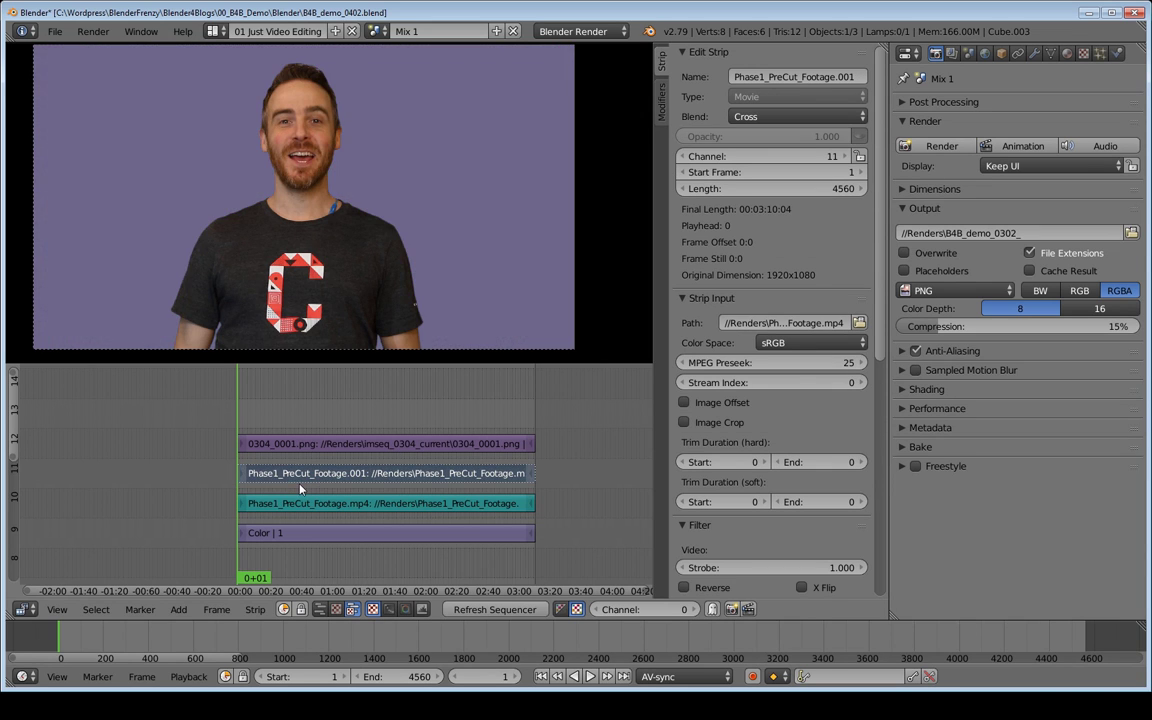
right_click(357, 503)
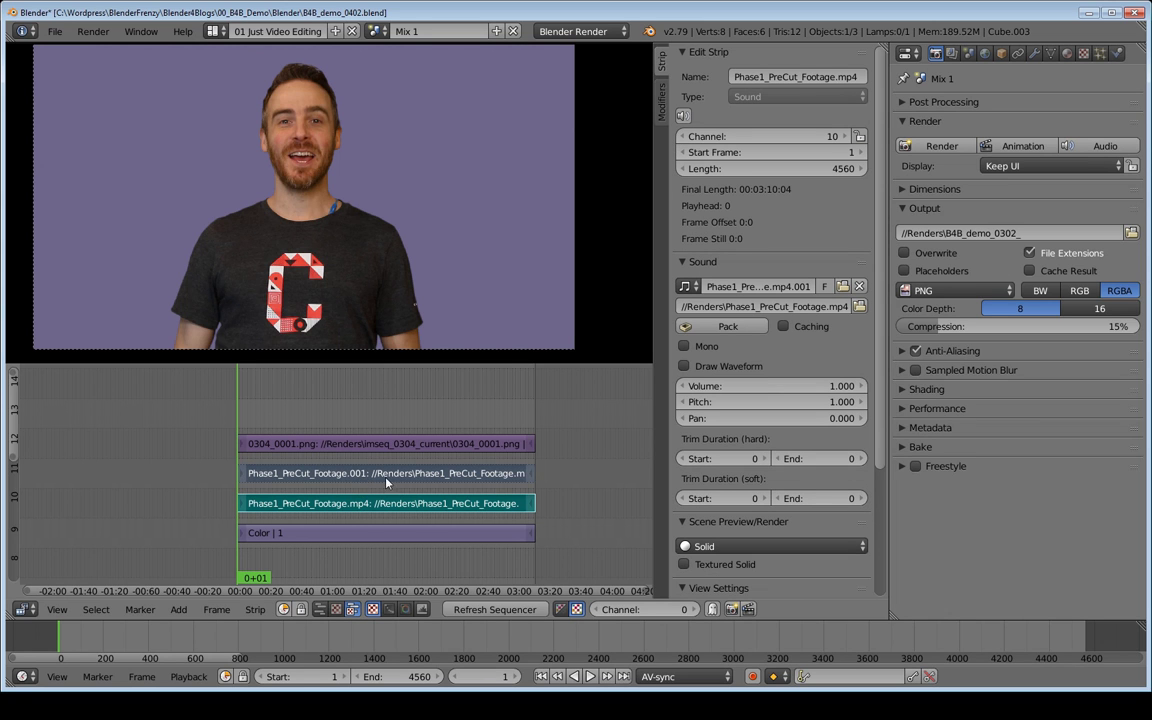
right_click(381, 475)
right_click(372, 503)
Step: Move both Phase1 footage strips down to channel 1
scroll(378, 485, "down", 5)
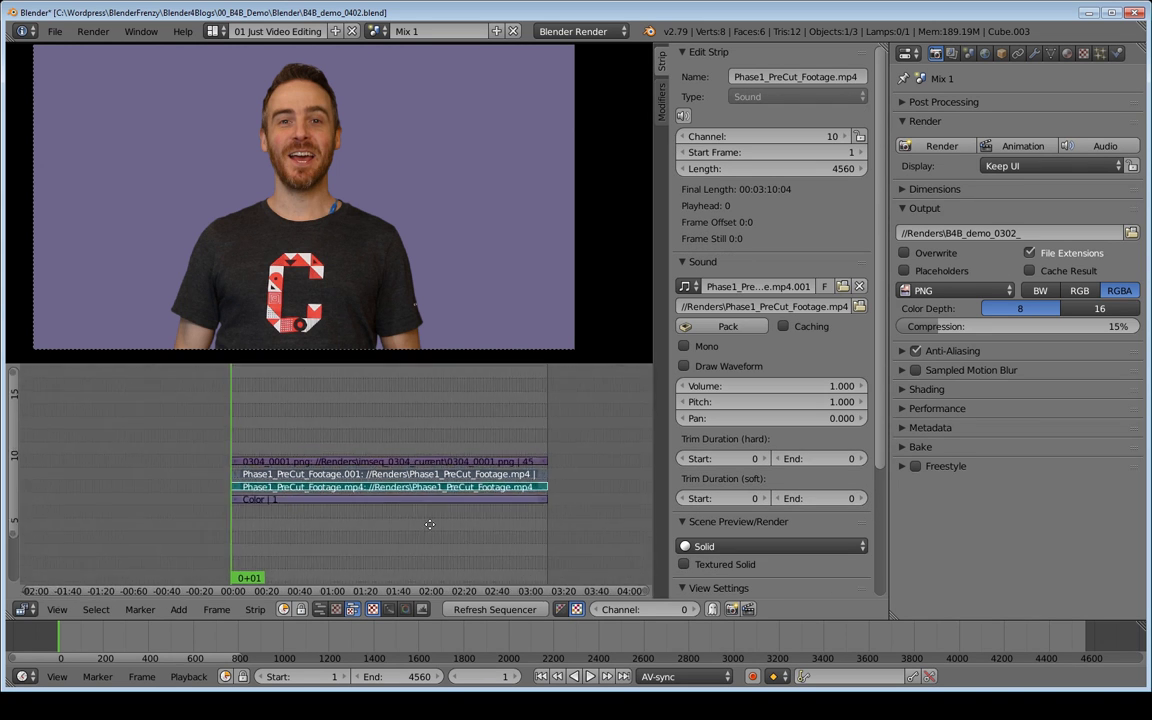
key("g")
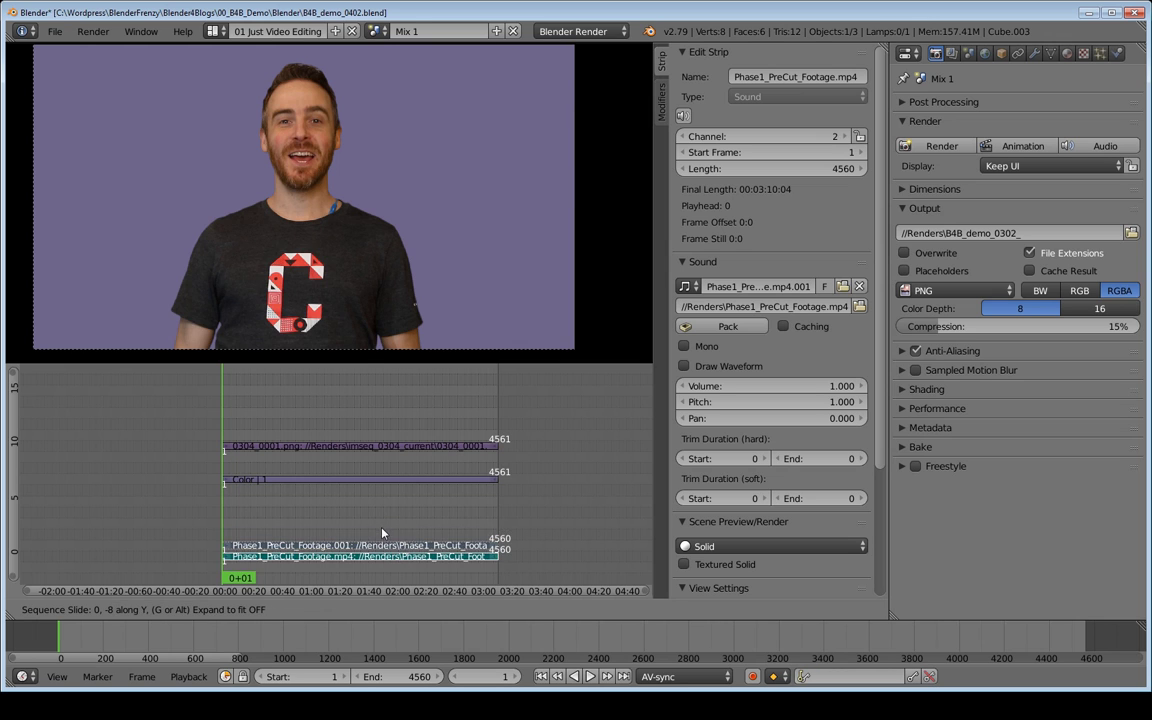
left_click(386, 546)
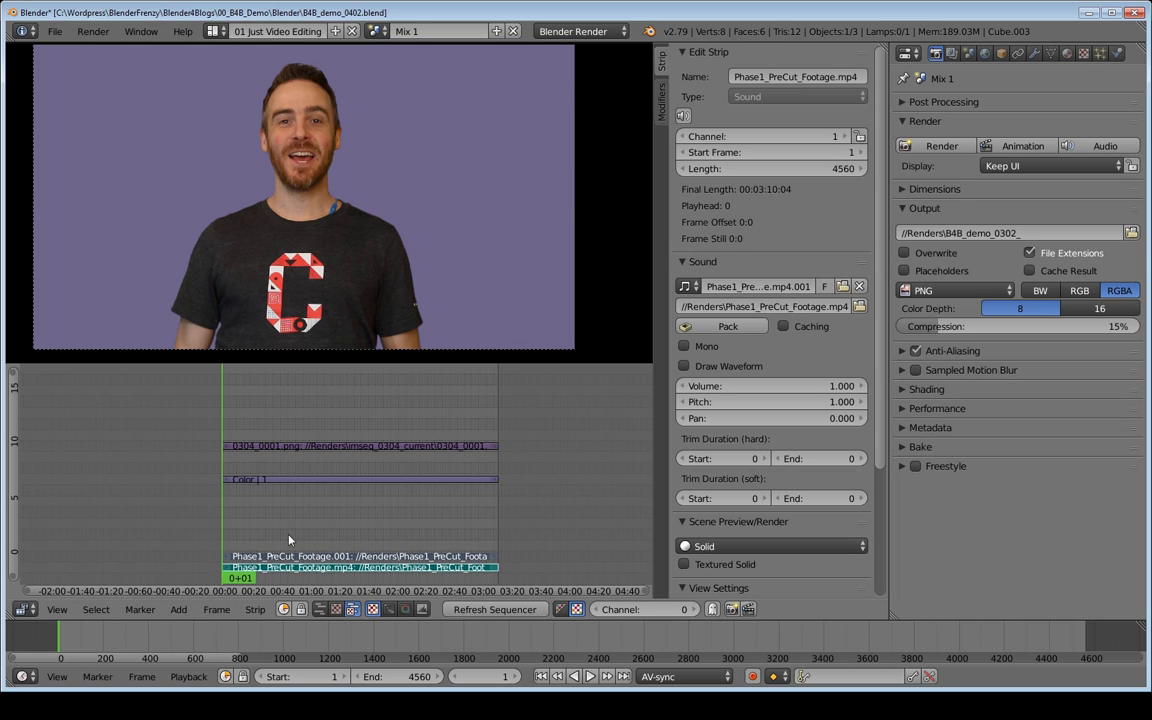
Step: Play the edit back briefly, stopping around frame 116, and select the Color strip
key("alt+a")
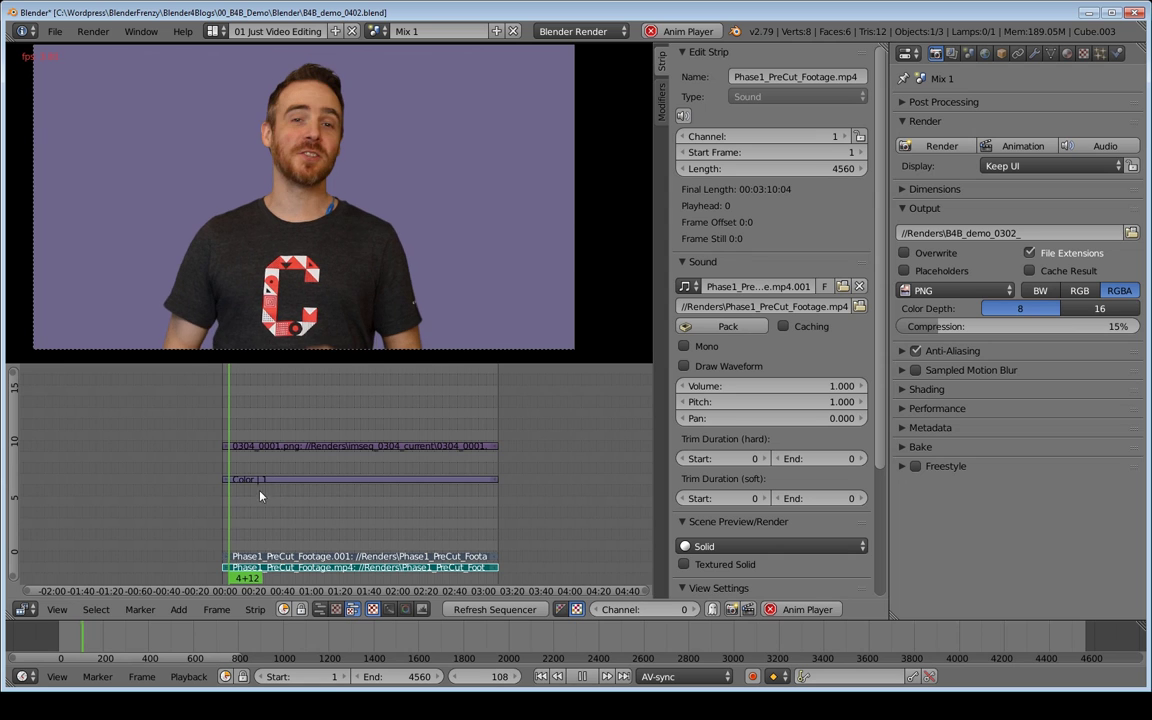
key("alt+a")
scroll(276, 487, "up", 1)
scroll(276, 487, "up", 3)
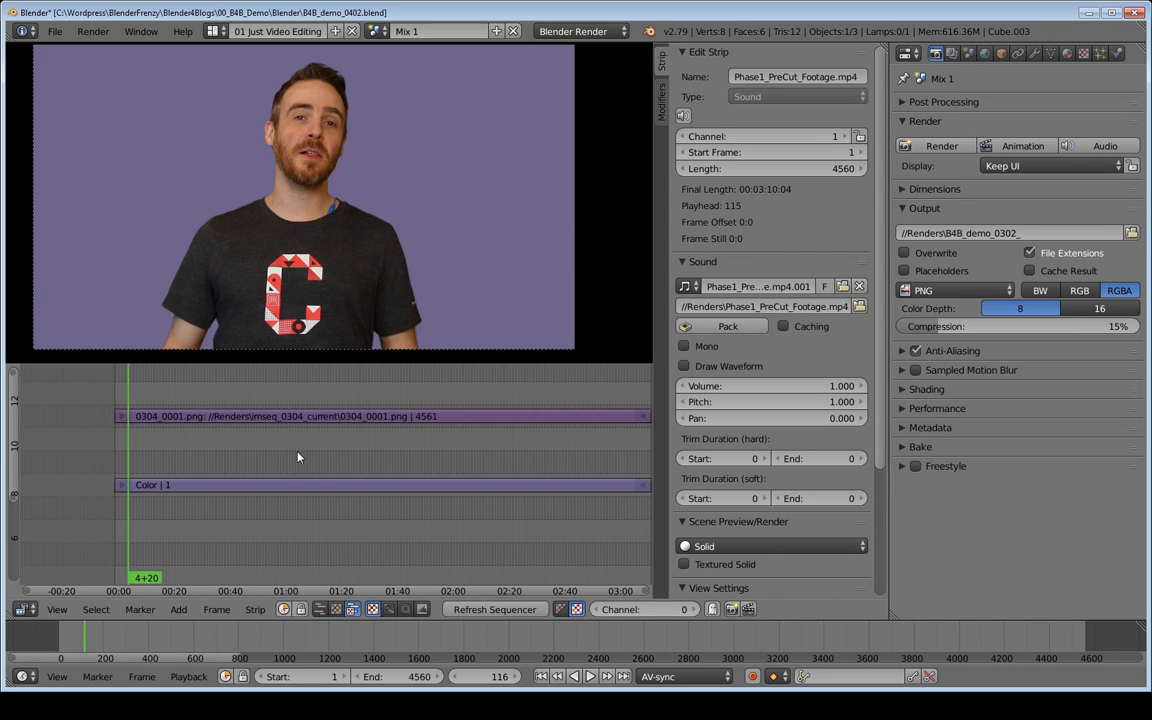
right_click(262, 486)
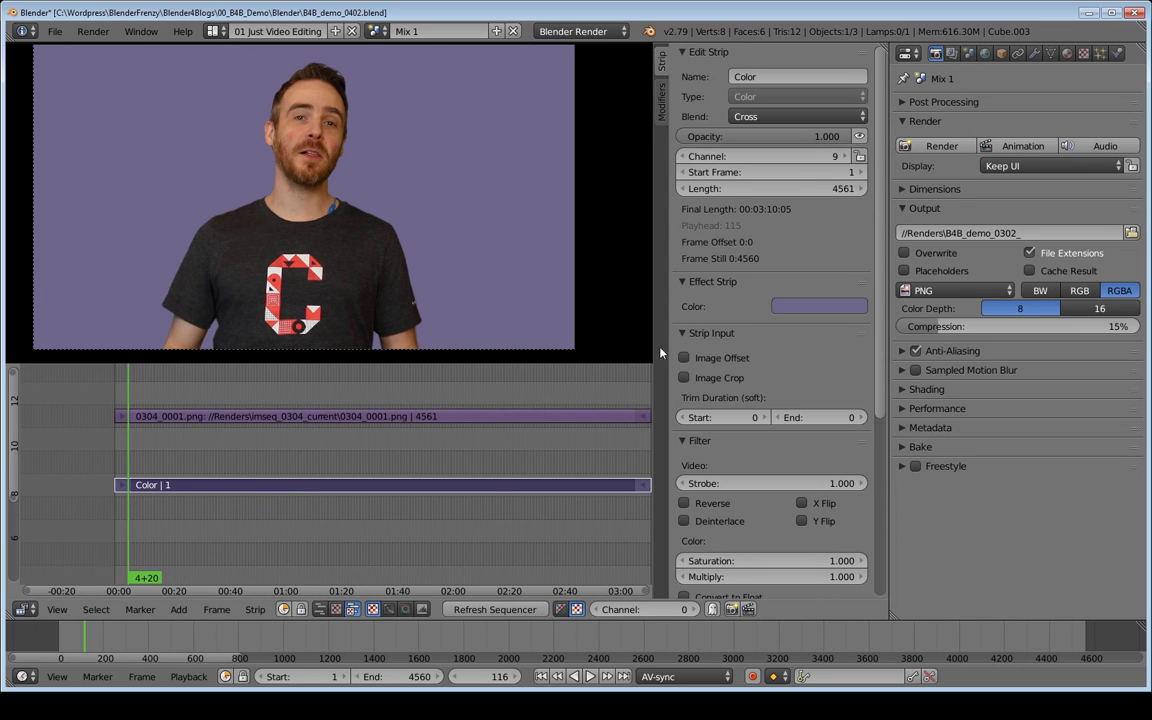
Step: Darken the Color strip to black, then select the PNG image sequence strip
left_click(819, 306)
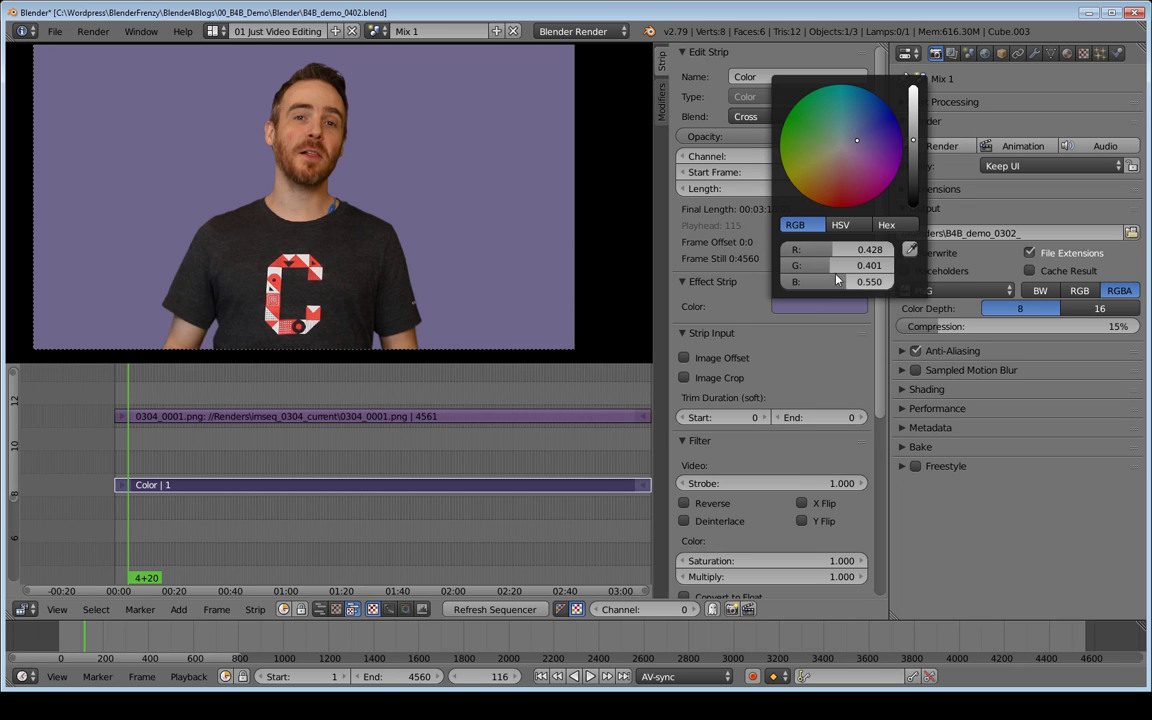
left_click_drag(914, 152, 913, 206)
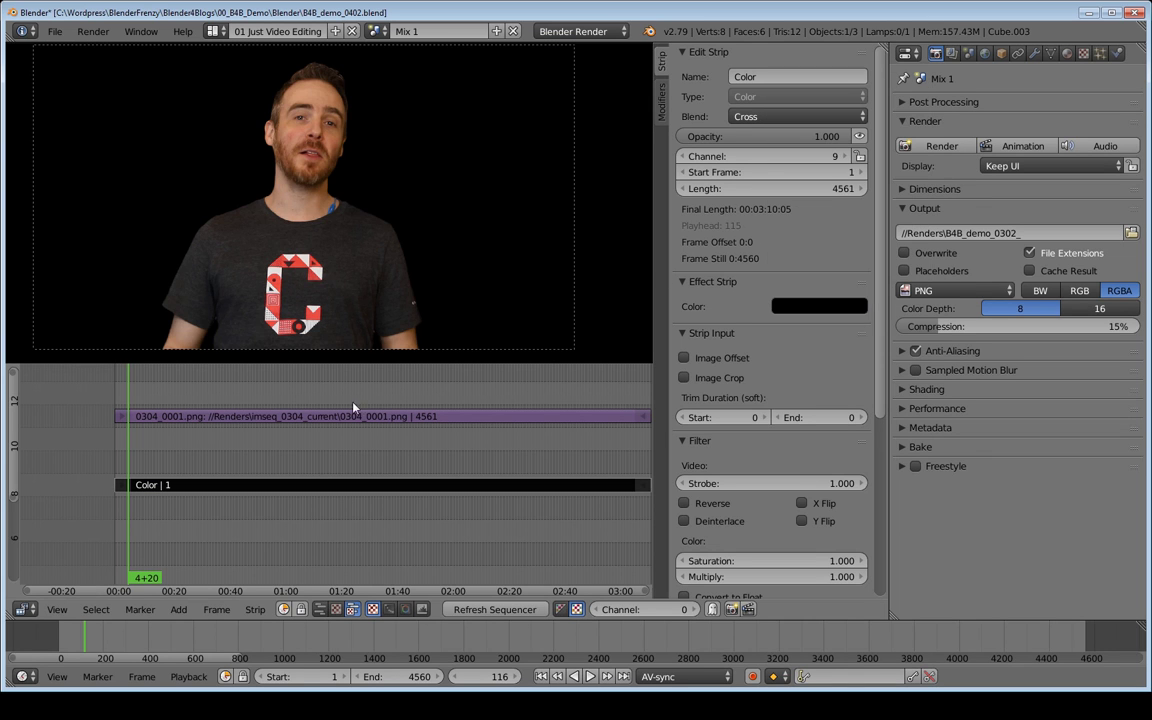
right_click(299, 418)
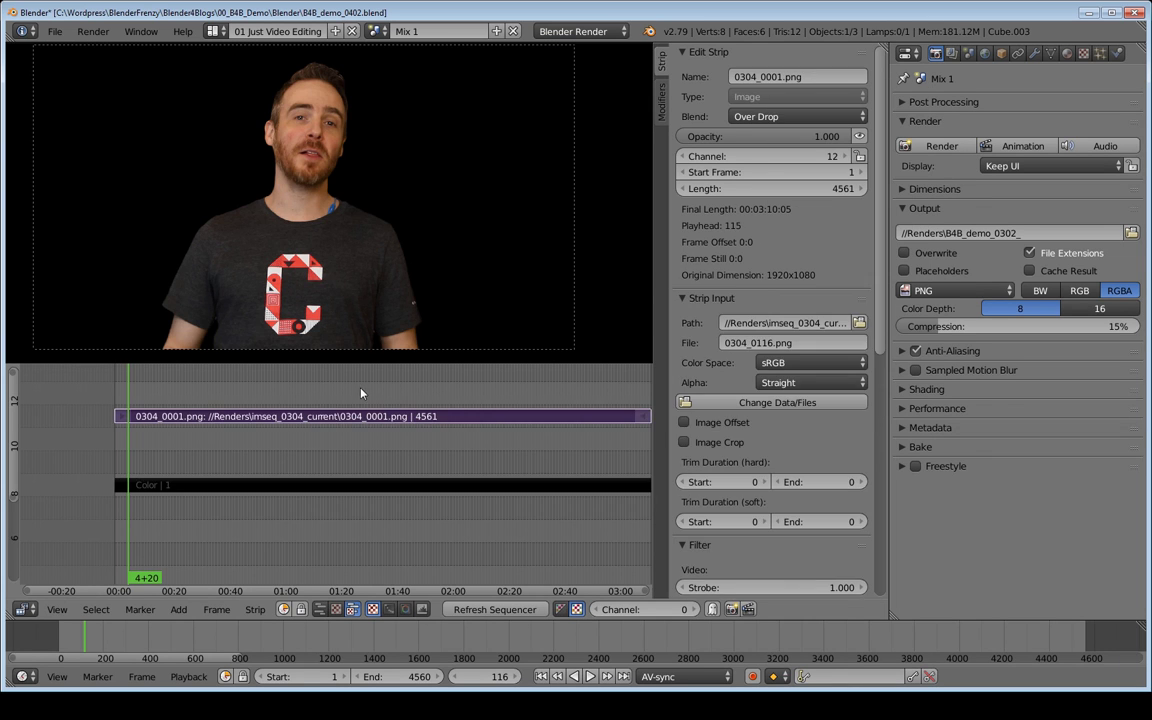
Step: Check the key over black at frame 1305 and save over B4B_demo_0402.blend
middle_click_drag(340, 400, 251, 415)
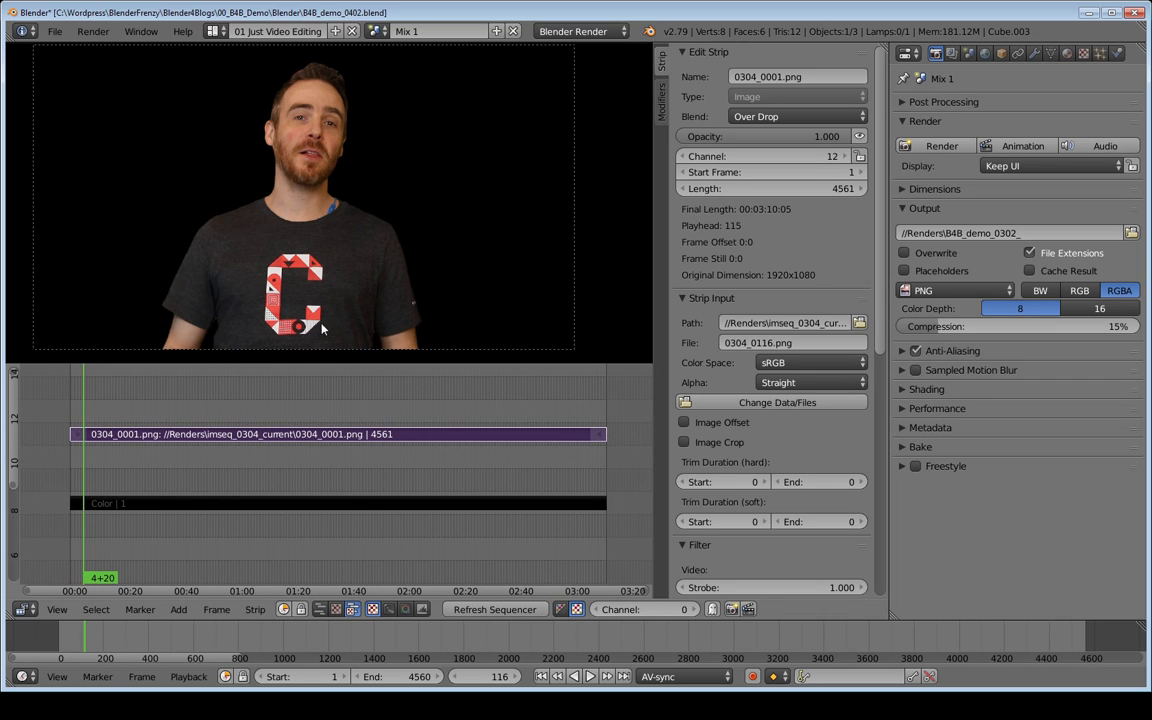
left_click_drag(207, 428, 222, 416)
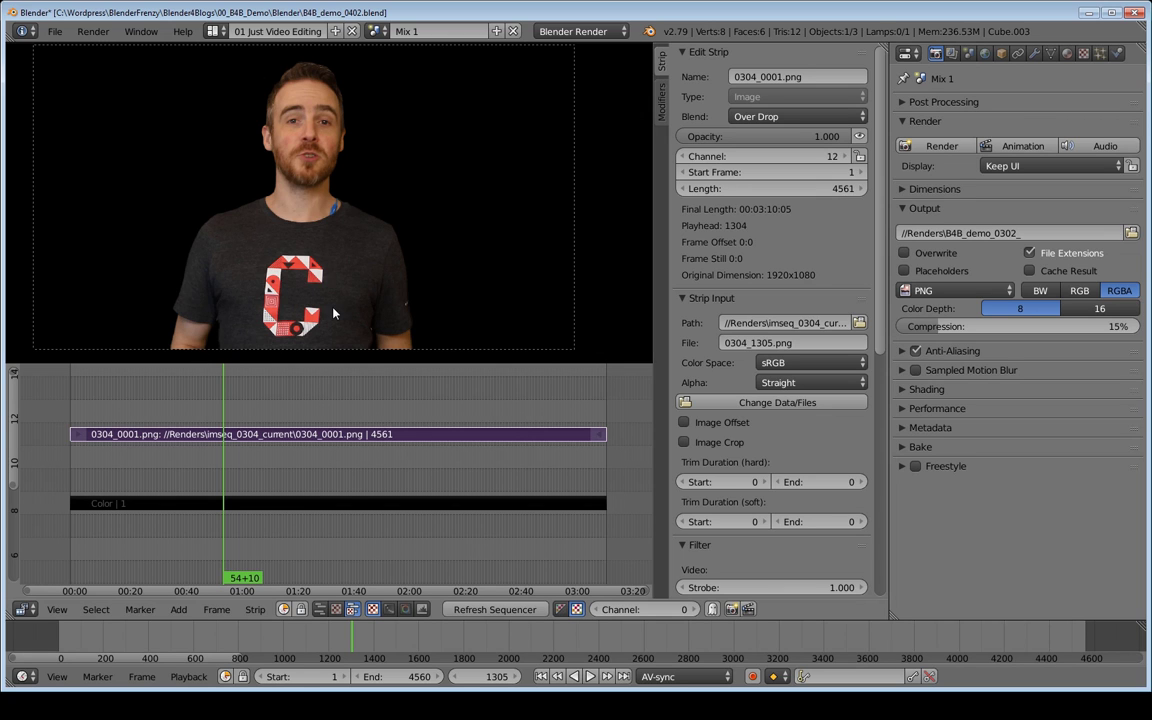
key("ctrl+s")
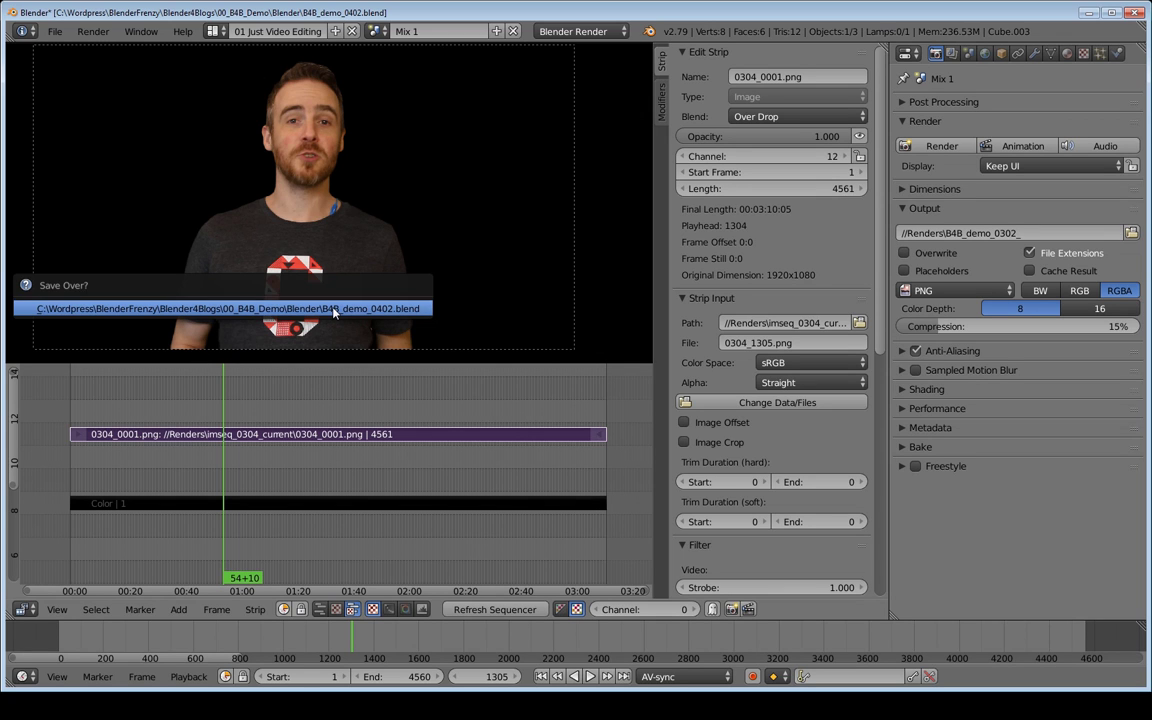